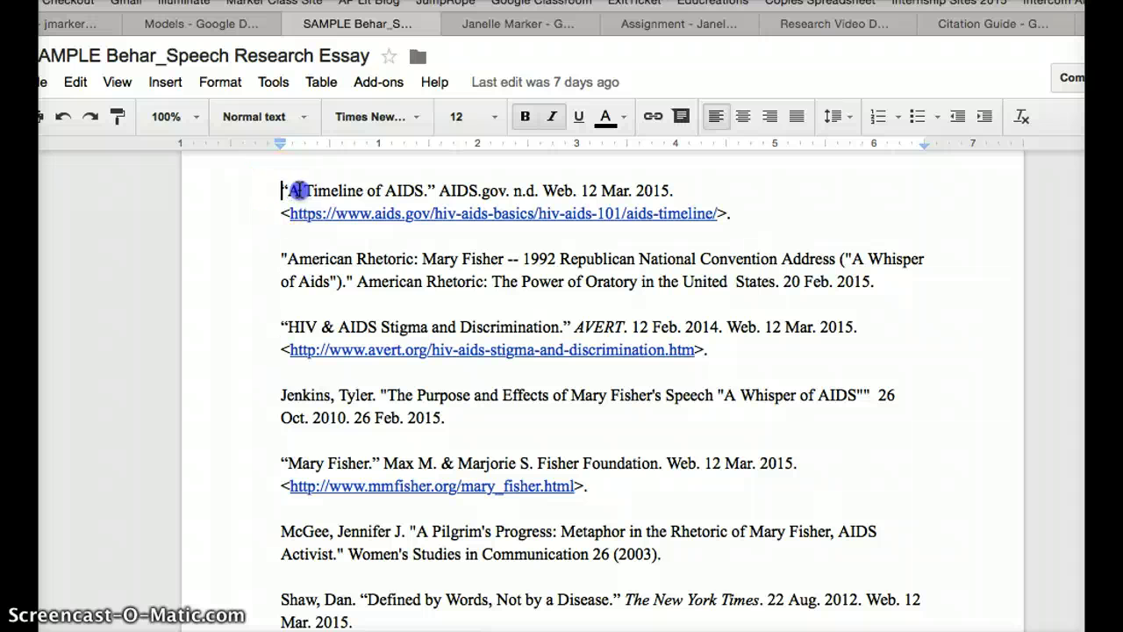
Examine how the source entries are ordered and formatted on the sample essay's Works Cited page.
left_click(282, 260)
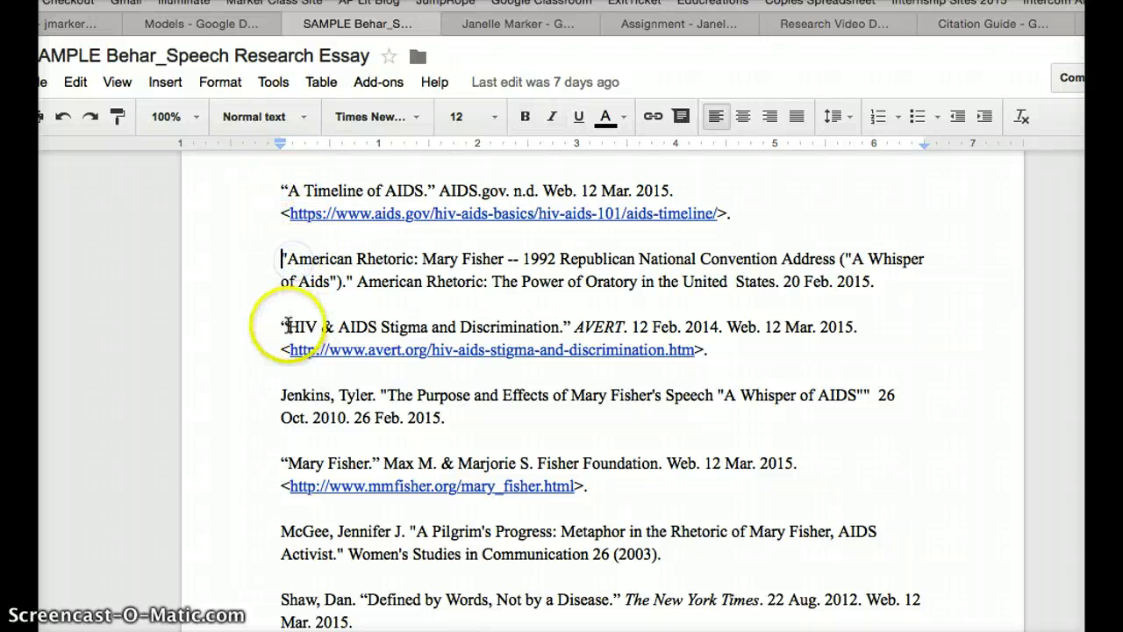
left_click(282, 397)
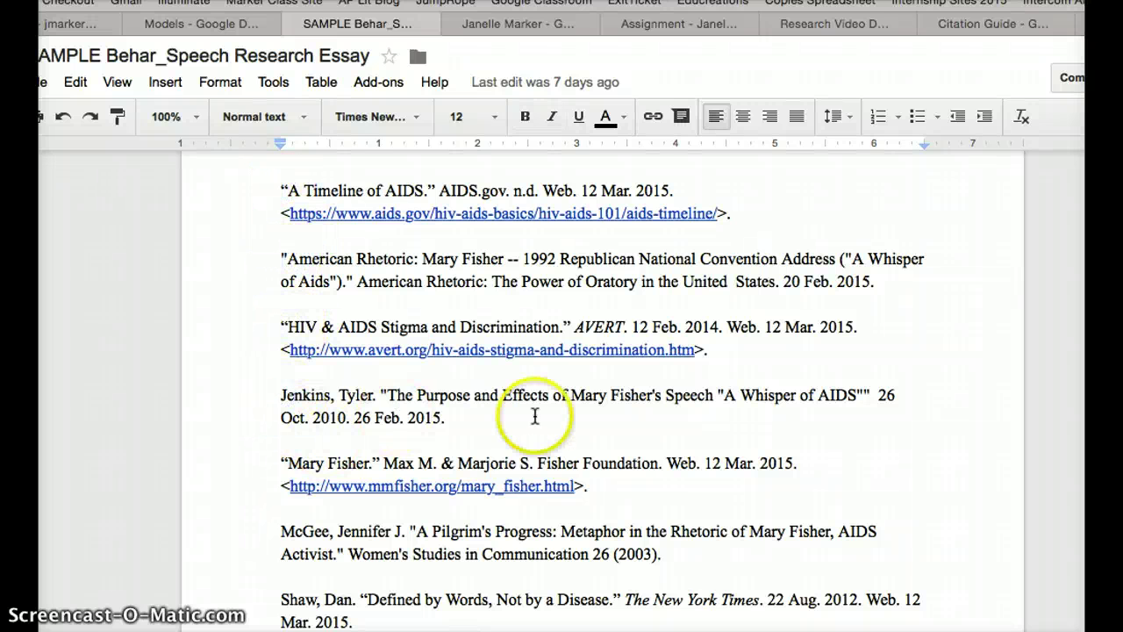
scroll(540, 418, "up", 3)
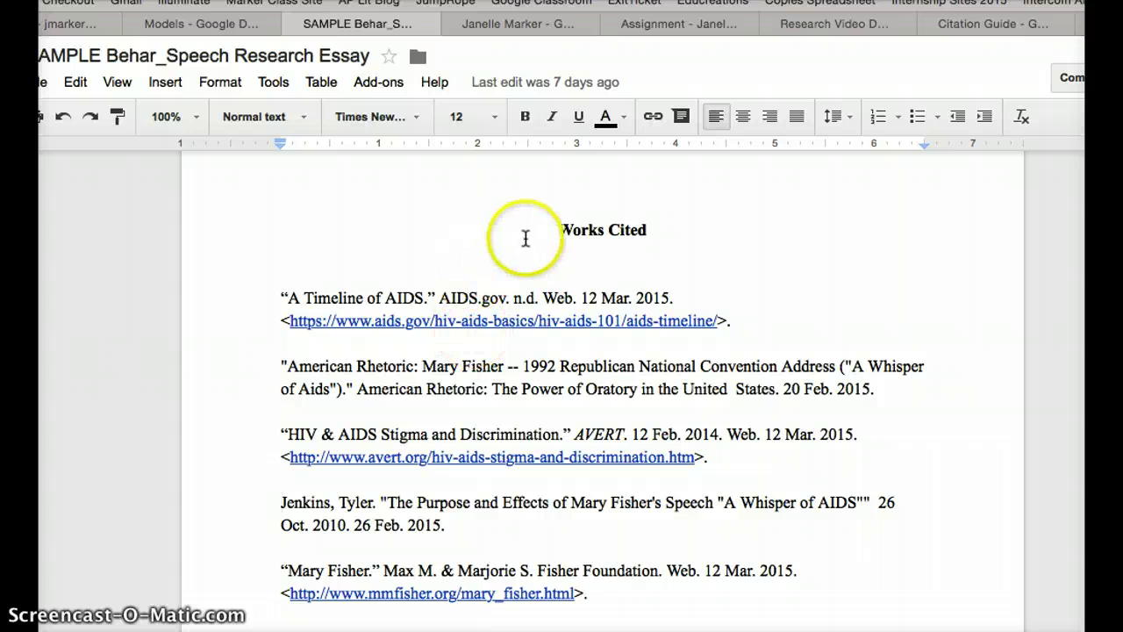
left_click_drag(636, 294, 740, 611)
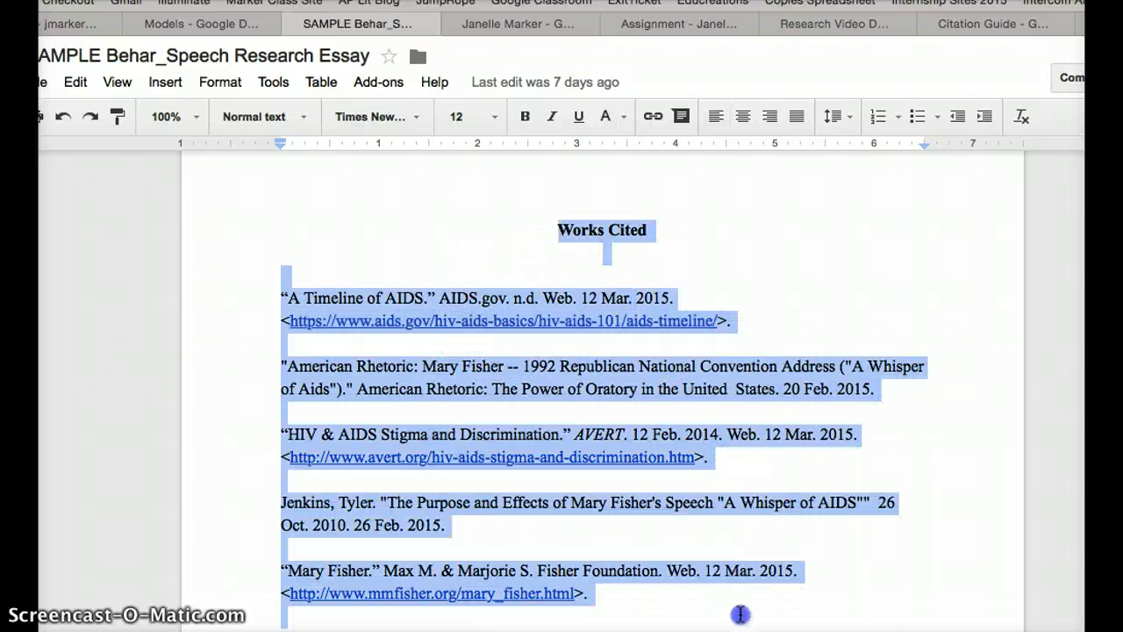
Review the American Speech Research Paper assignment sheet, from the essay prompt and structure through to the research source table.
left_click(544, 26)
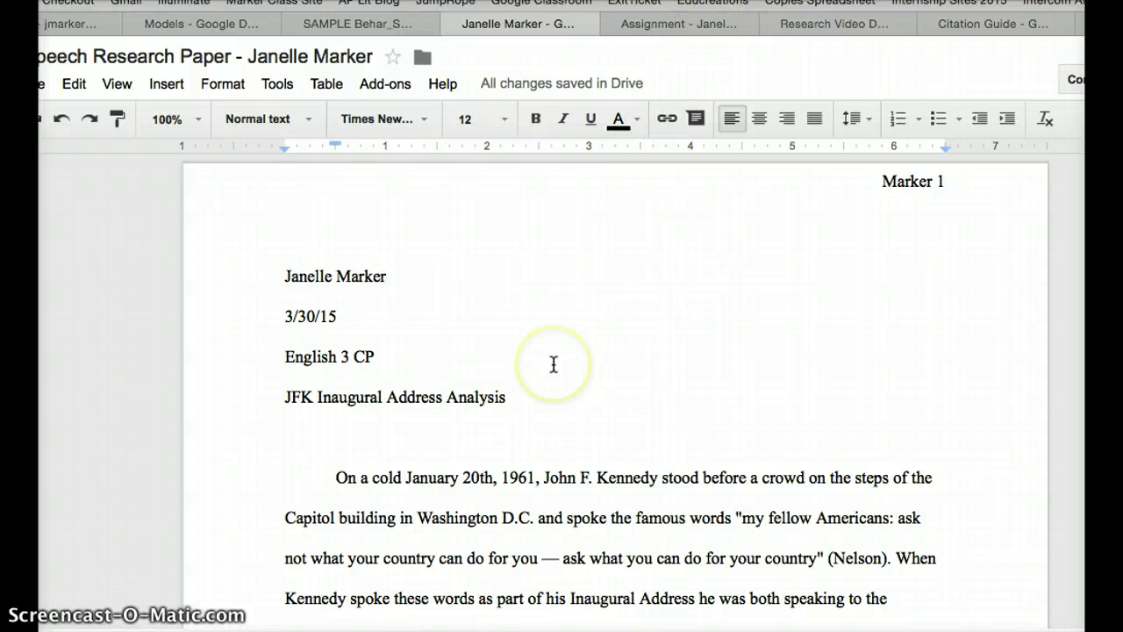
left_click(692, 25)
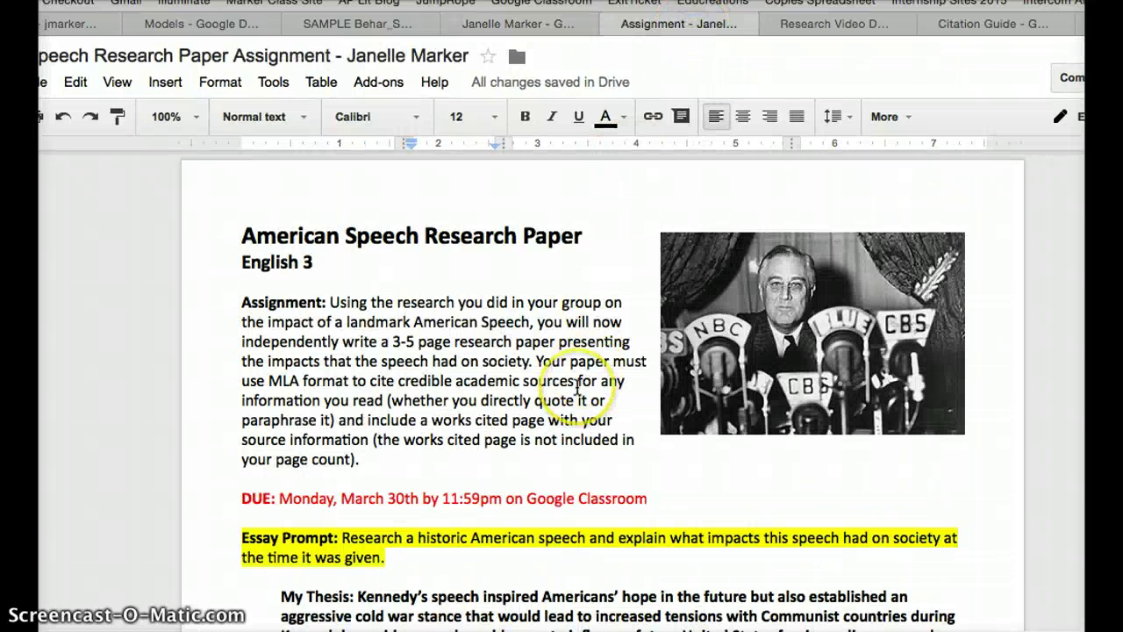
scroll(578, 386, "down", 5)
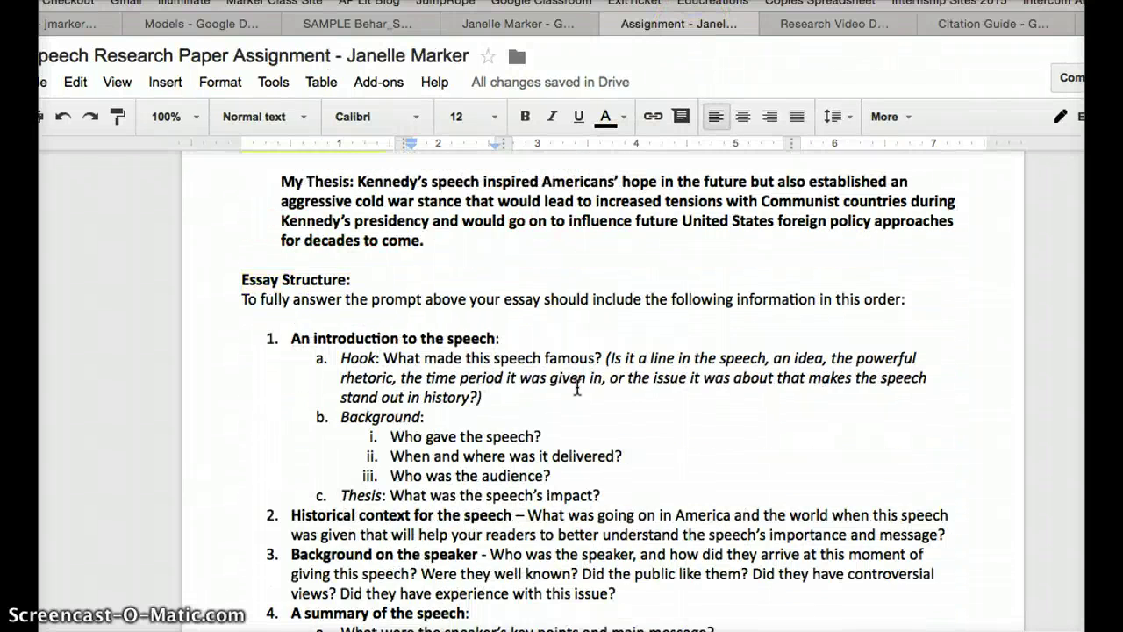
scroll(577, 386, "down", 15)
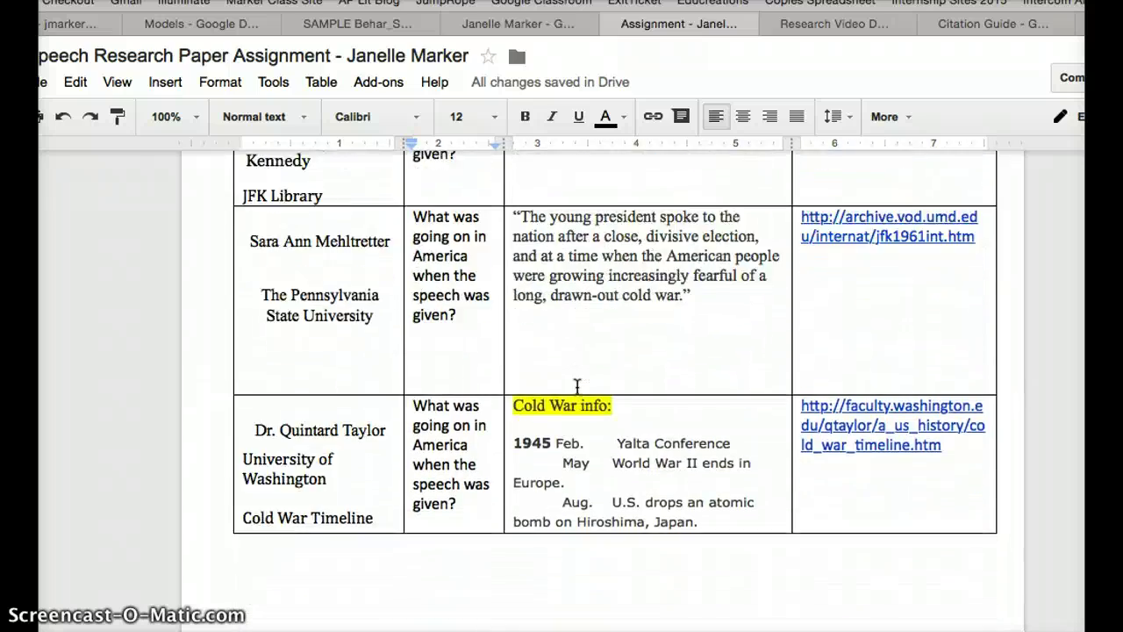
scroll(577, 386, "up", 20)
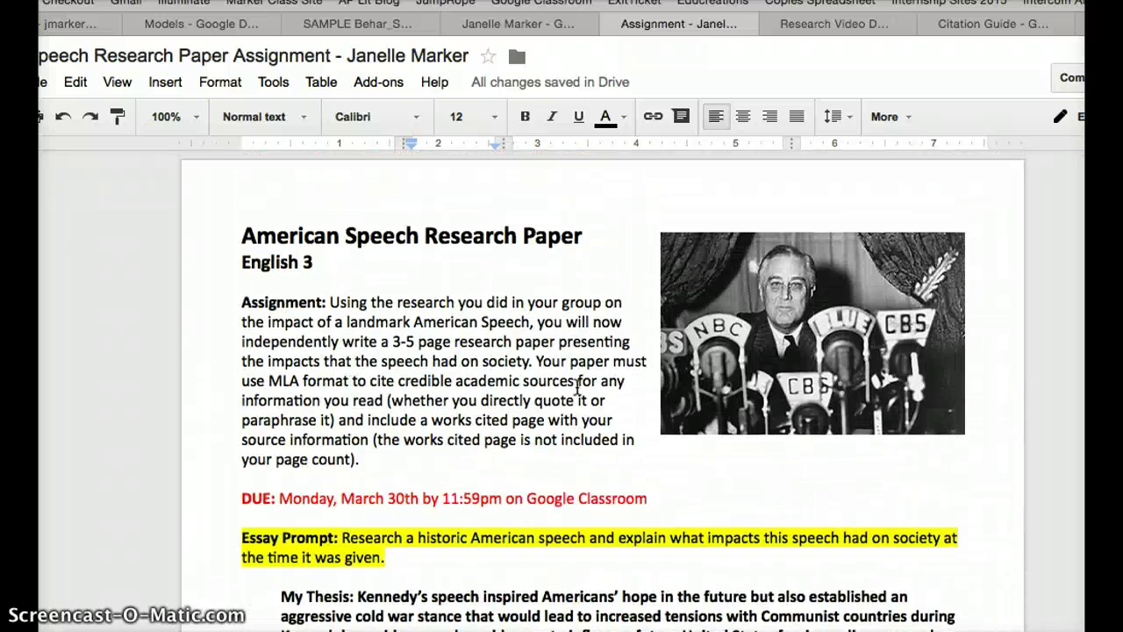
Look through the Research Video Dashboard and locate the Citation Guide link among the supporting materials.
left_click(845, 24)
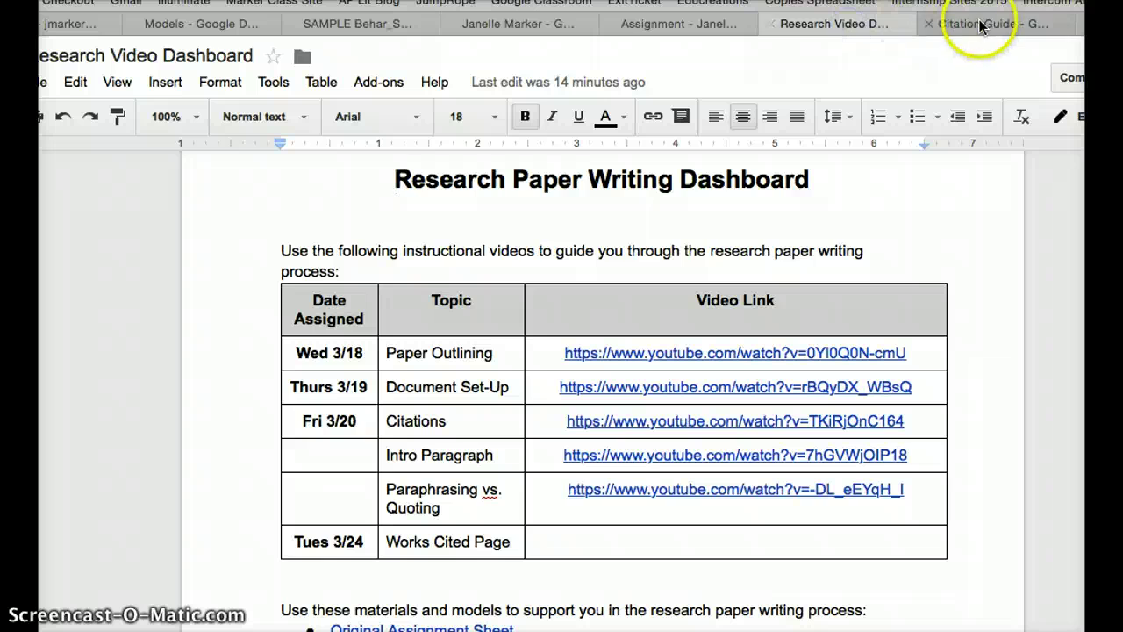
left_click(981, 26)
left_click(887, 27)
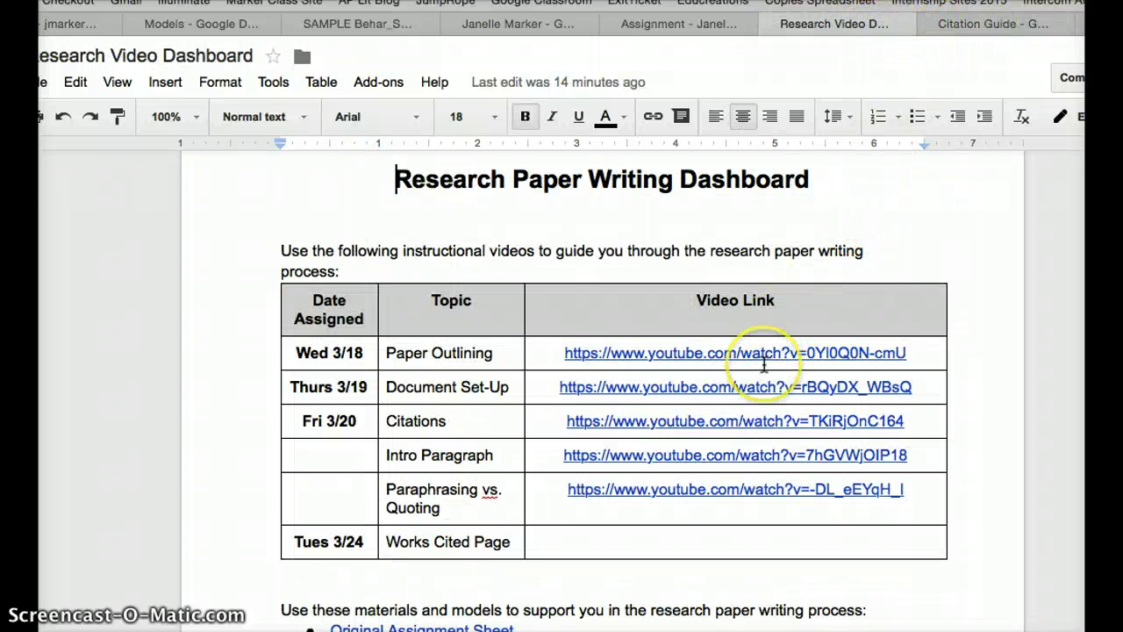
scroll(764, 364, "down", 1)
scroll(765, 364, "down", 5)
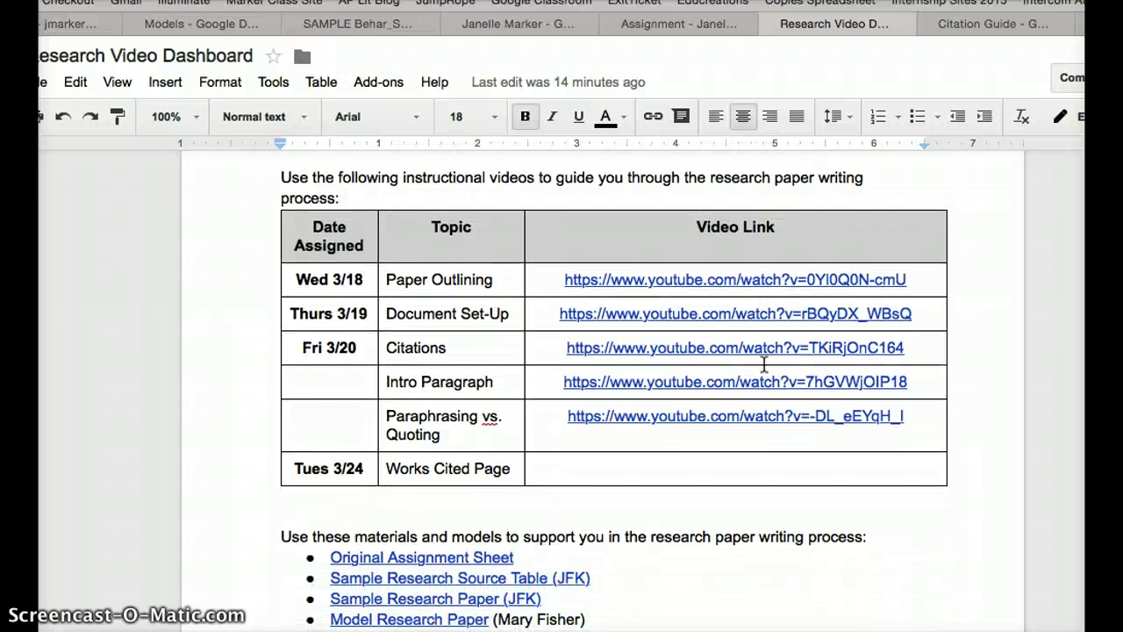
left_click(491, 419)
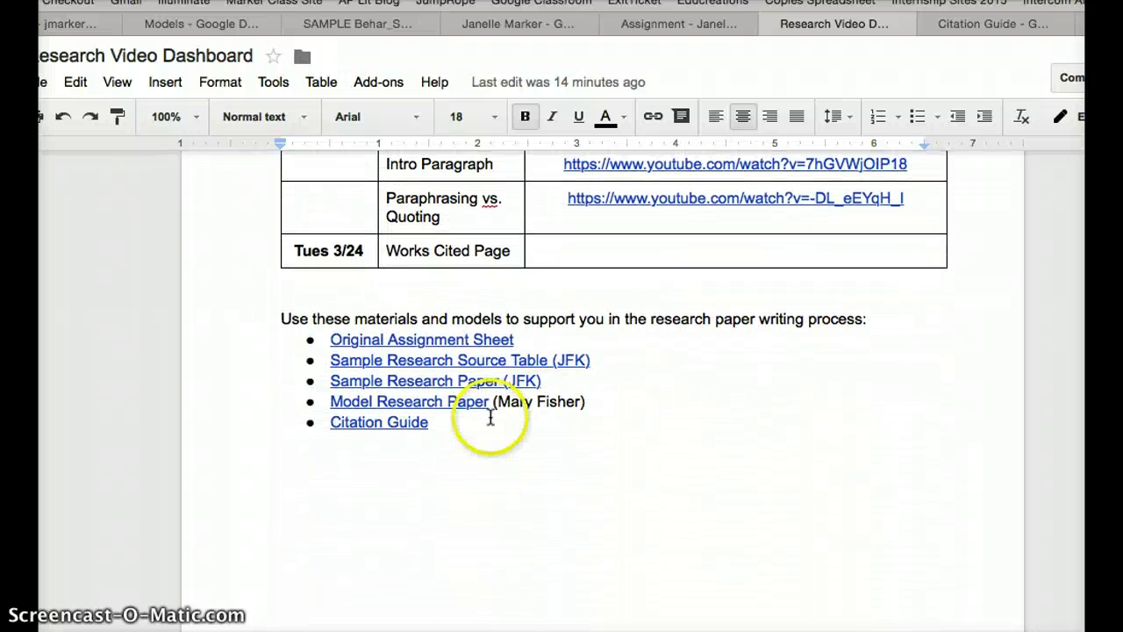
left_click(414, 423)
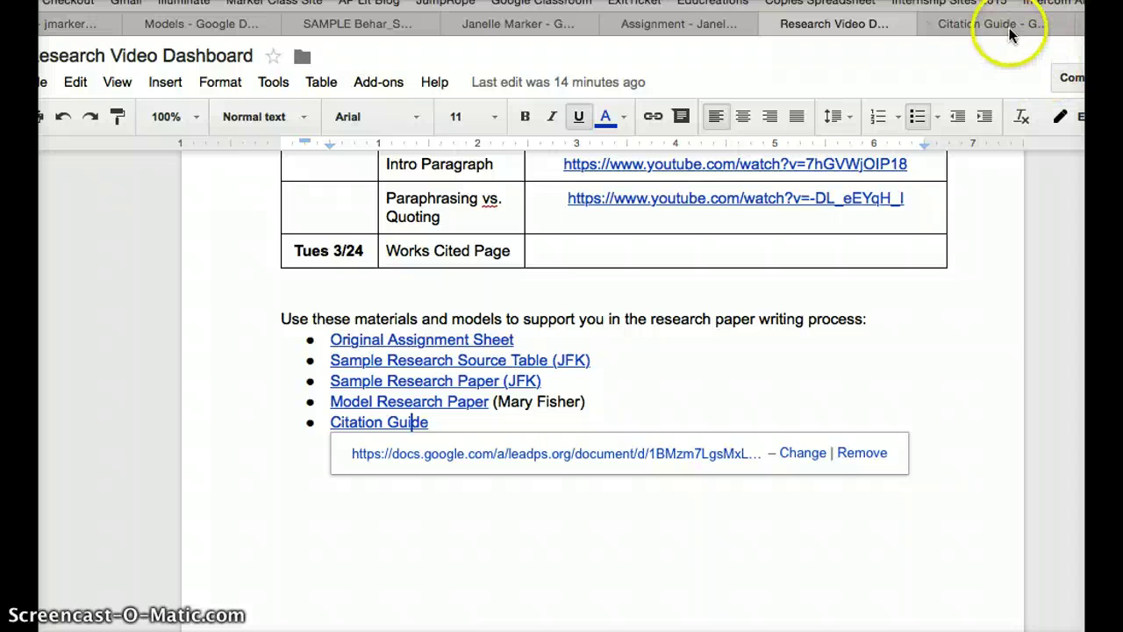
Read the Citation Guide's in-text citation examples and its Works Cited Page section on online and printed source formats.
left_click(1005, 26)
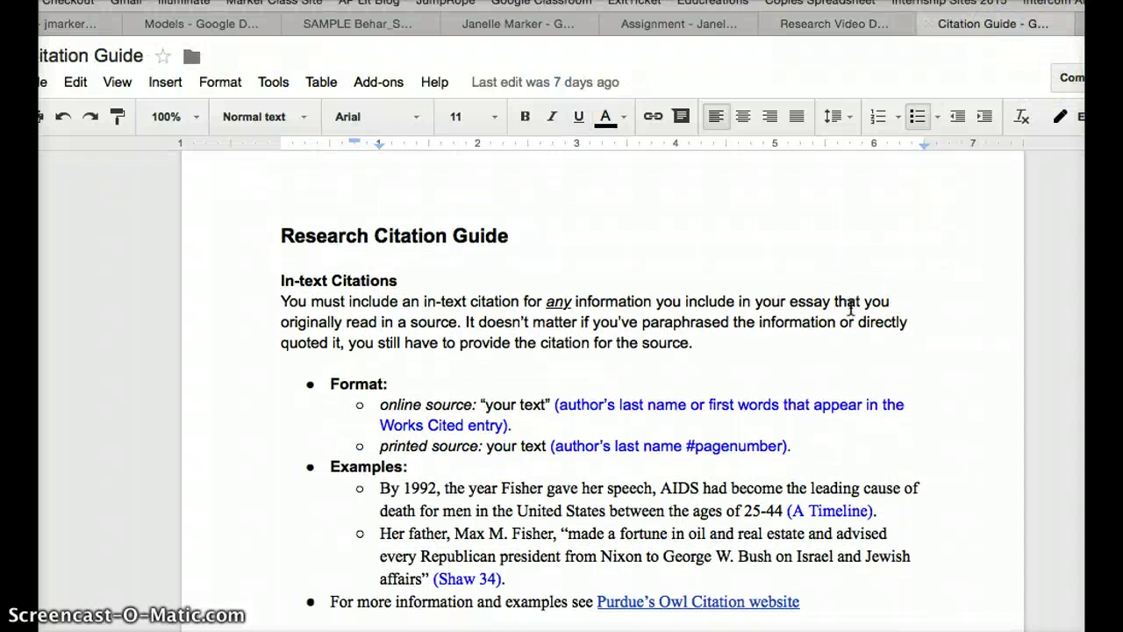
scroll(834, 303, "down", 1)
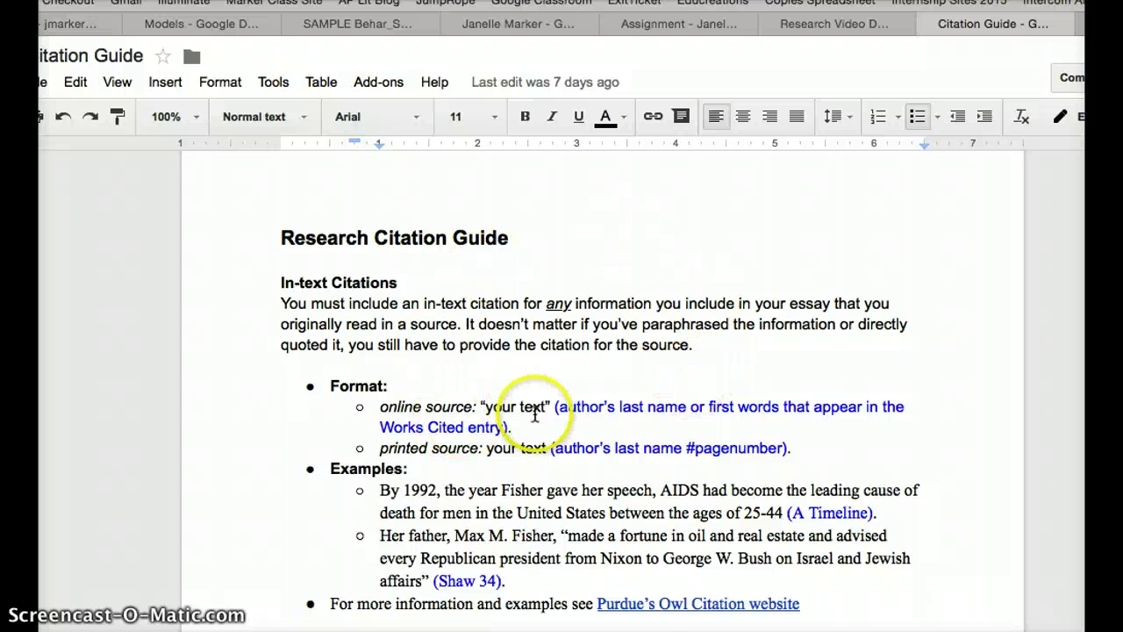
scroll(535, 415, "down", 3)
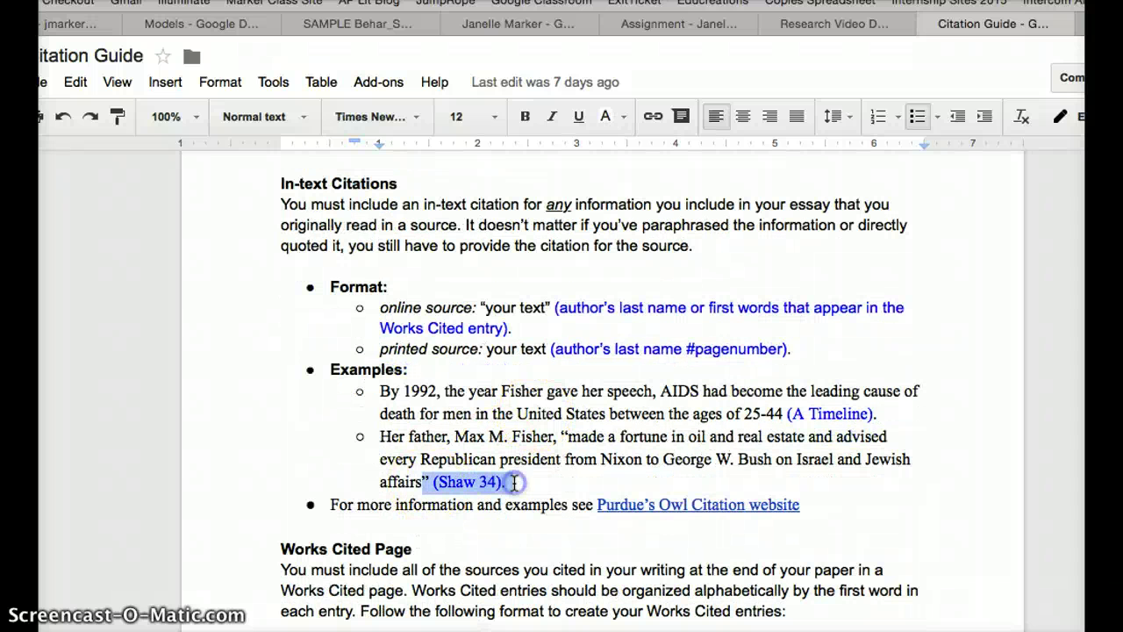
scroll(514, 482, "down", 8)
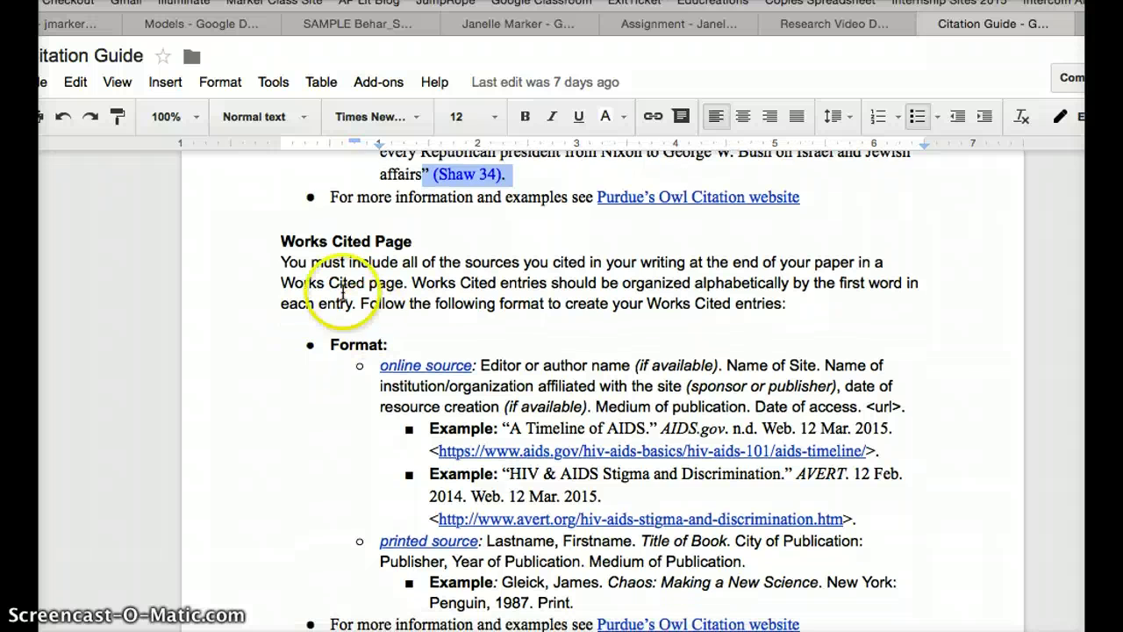
left_click_drag(278, 241, 426, 241)
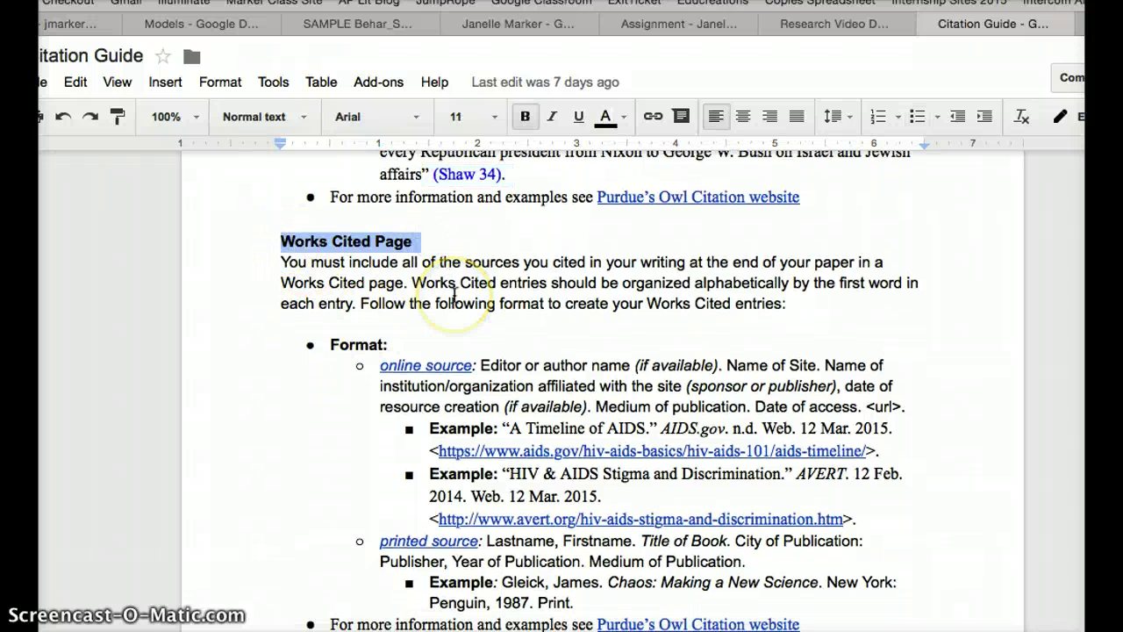
scroll(455, 295, "down", 1)
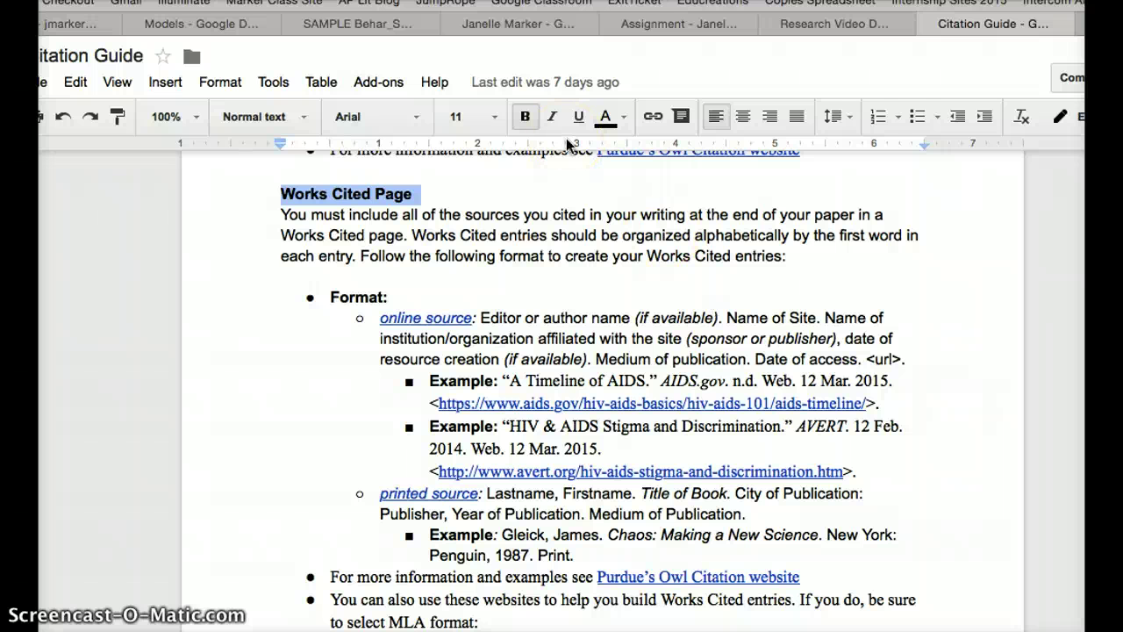
Examine the in-text citations in the JFK research paper's introduction, marking the first two cited authors' last names.
left_click(548, 26)
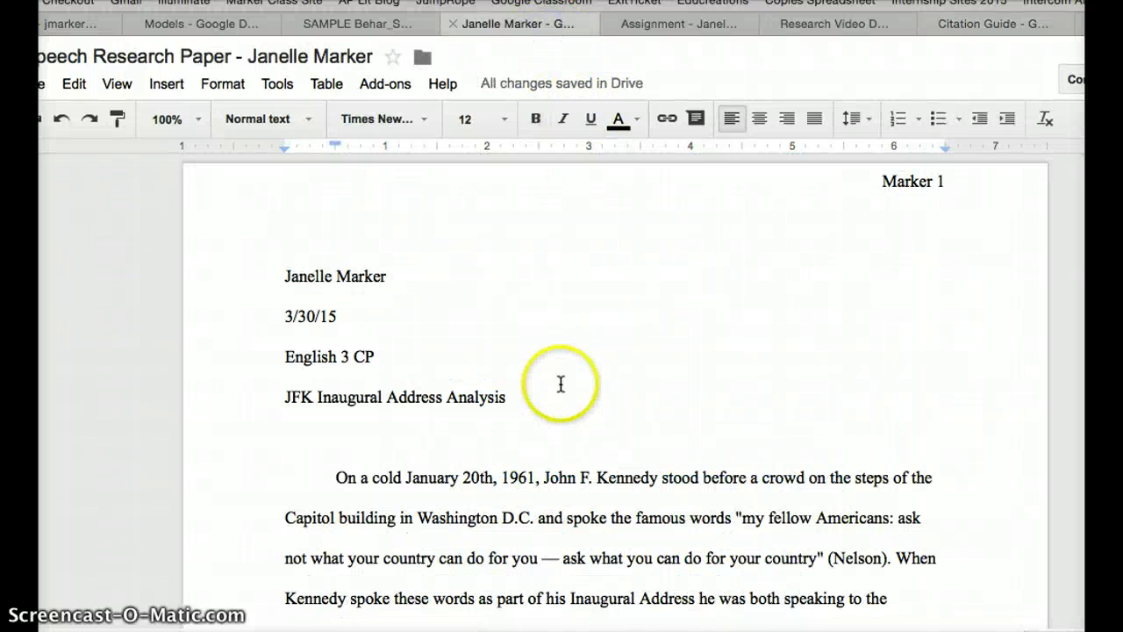
scroll(561, 384, "down", 1)
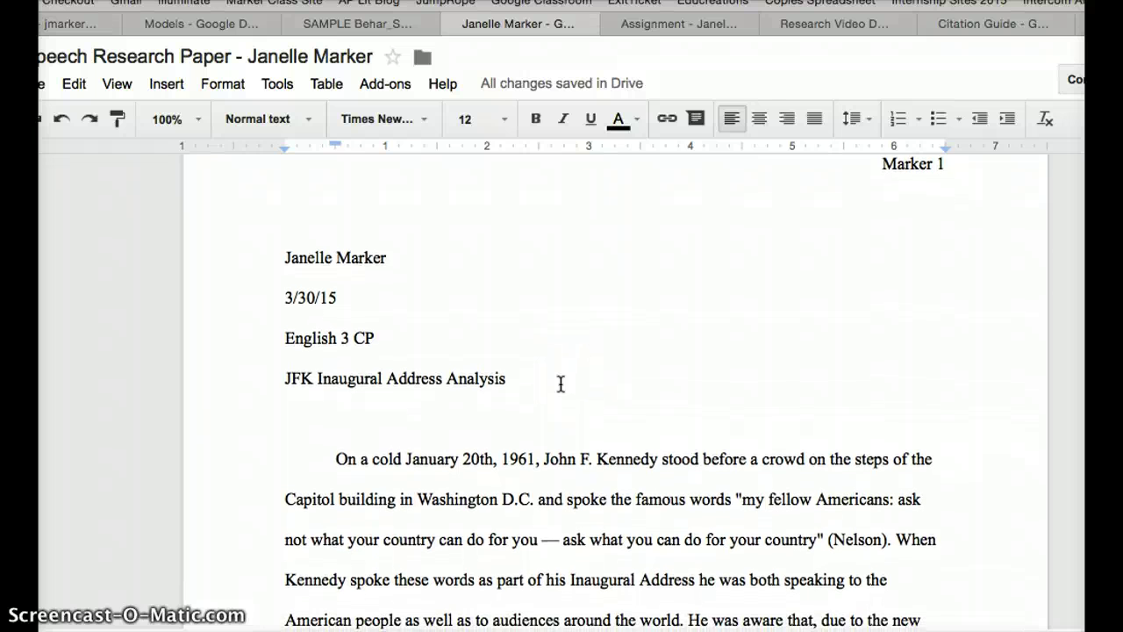
scroll(561, 384, "down", 4)
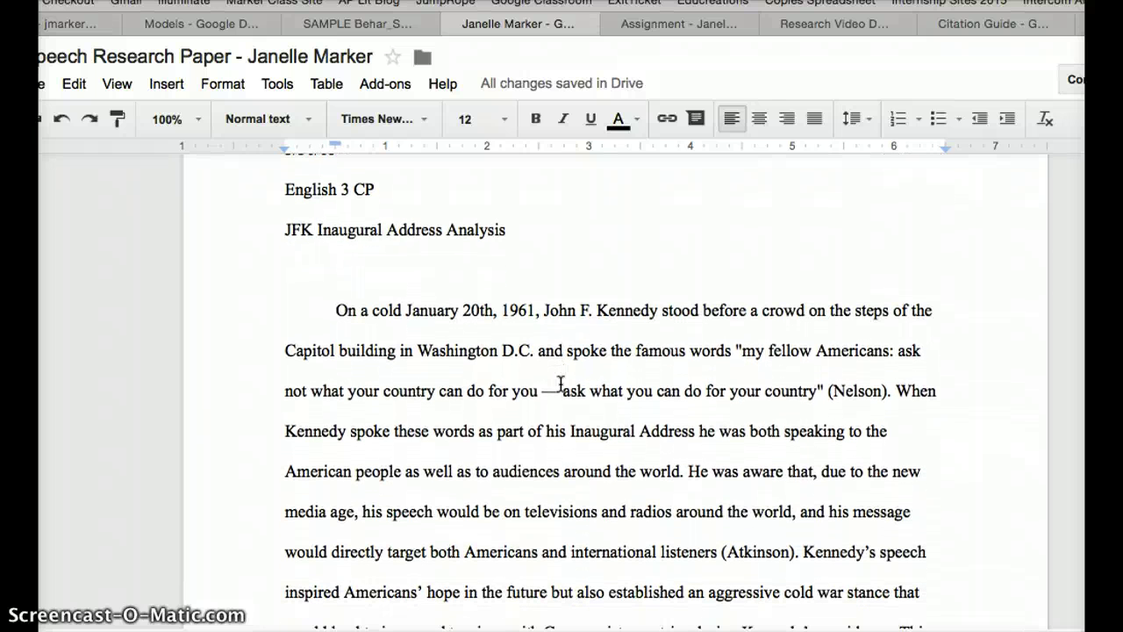
scroll(561, 383, "down", 2)
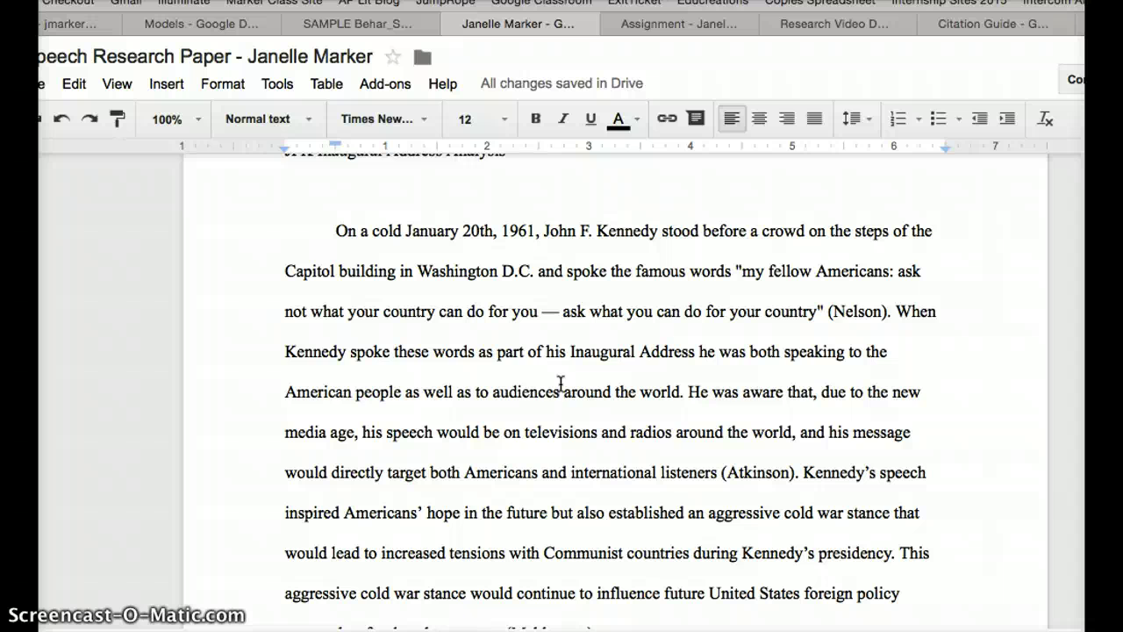
scroll(560, 383, "down", 1)
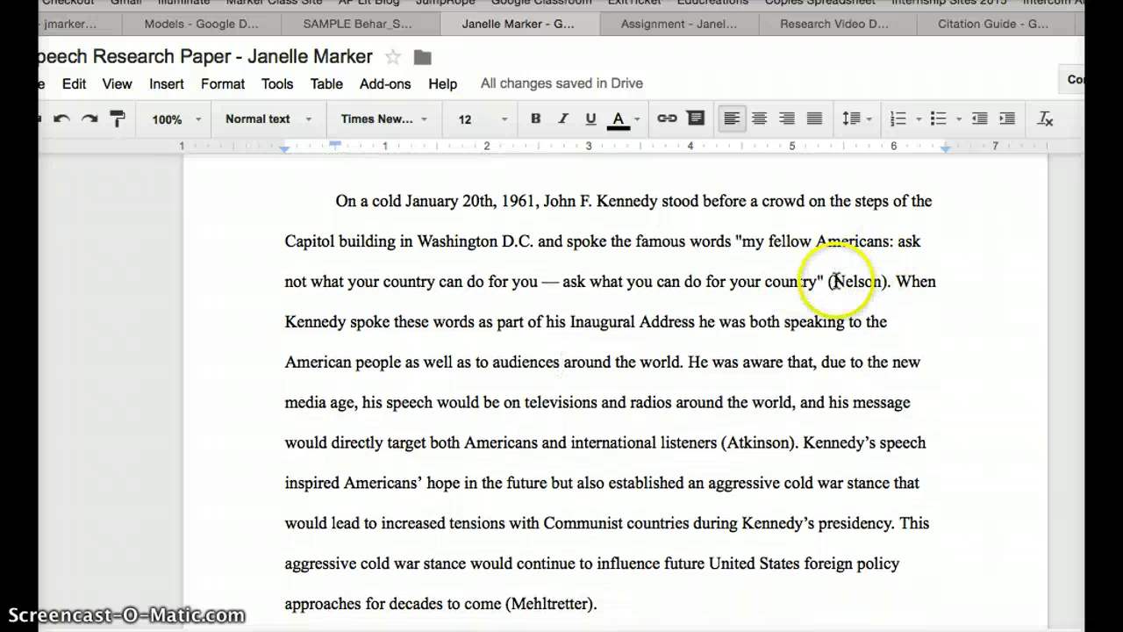
left_click(833, 281)
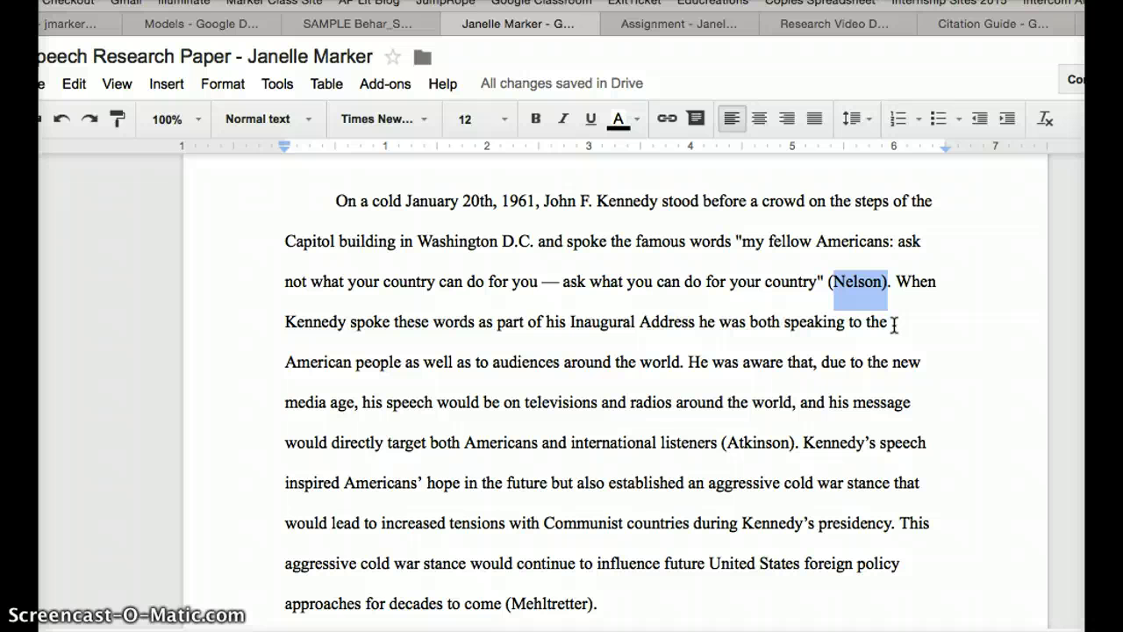
scroll(894, 324, "down", 1)
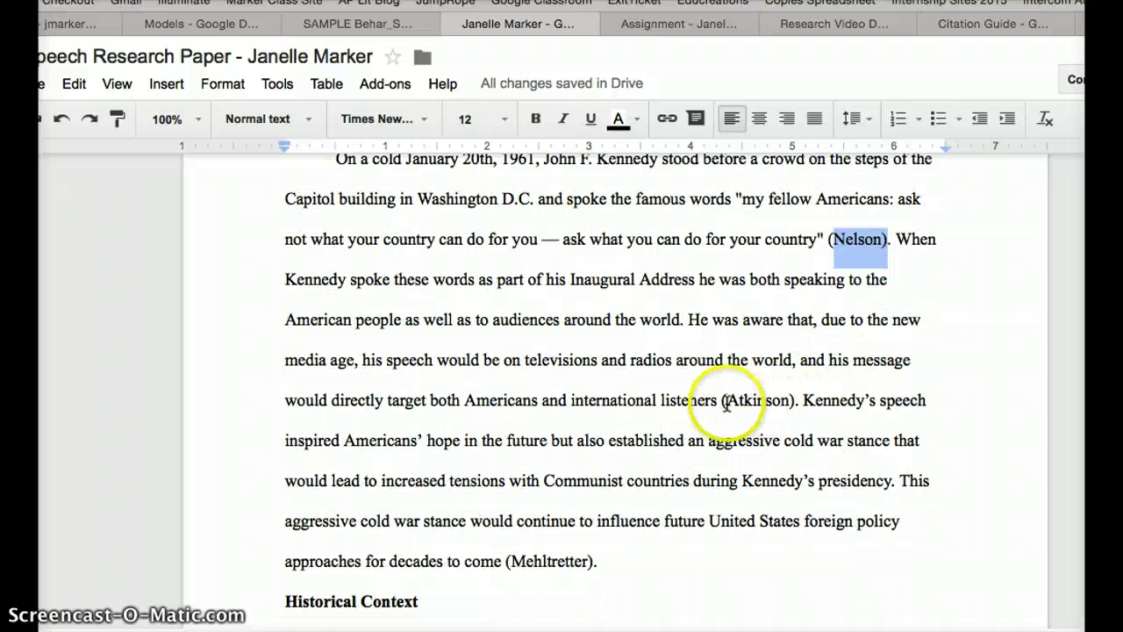
left_click_drag(726, 401, 788, 402)
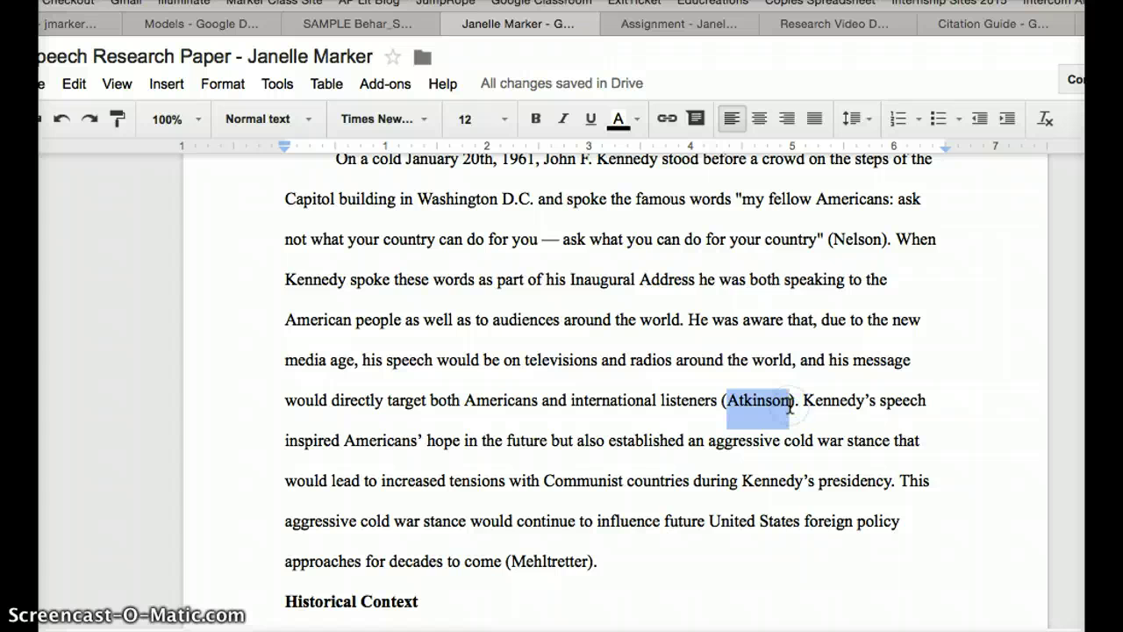
Replace the highlighted "citations" placeholder under Works Cited with the first two cited authors' last names, in citation order on separate lines.
scroll(790, 387, "down", 20)
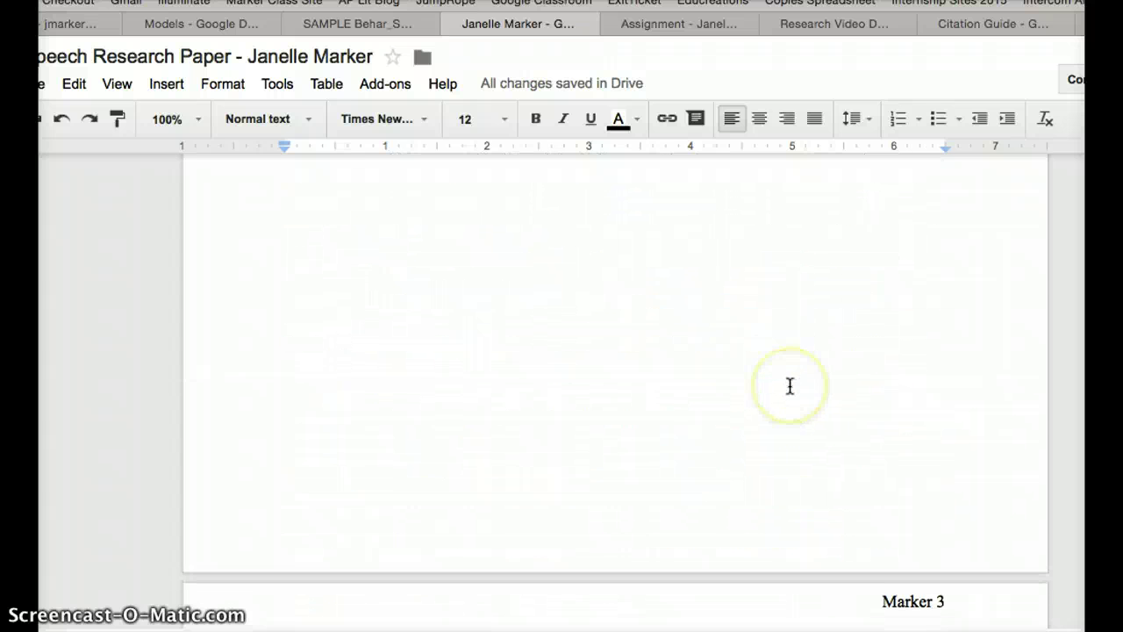
left_click(357, 379)
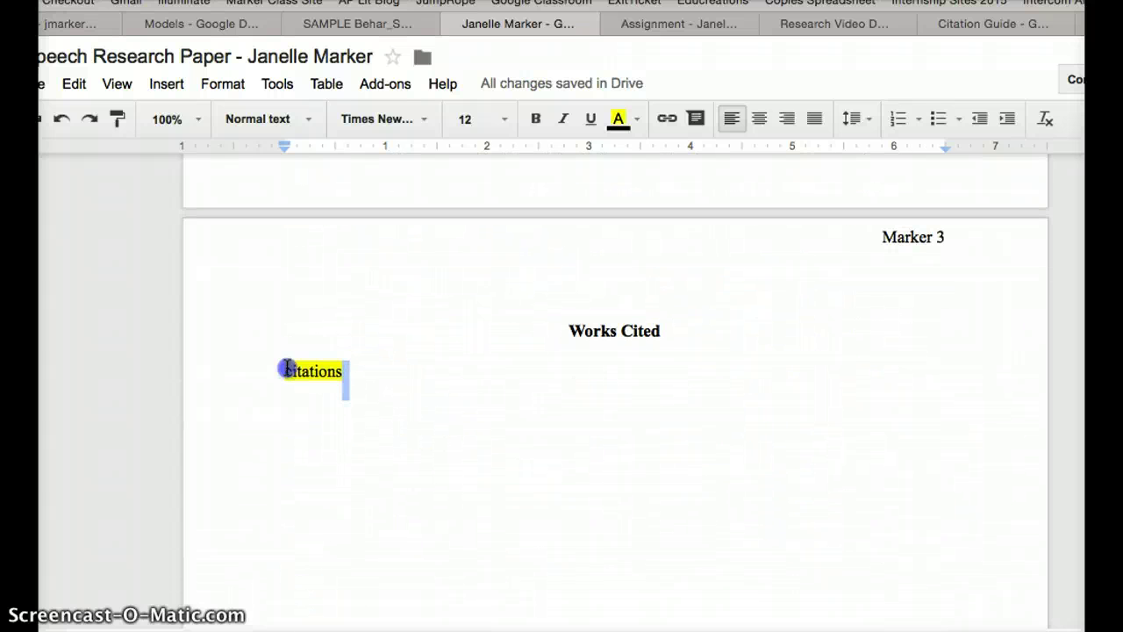
left_click_drag(288, 367, 263, 369)
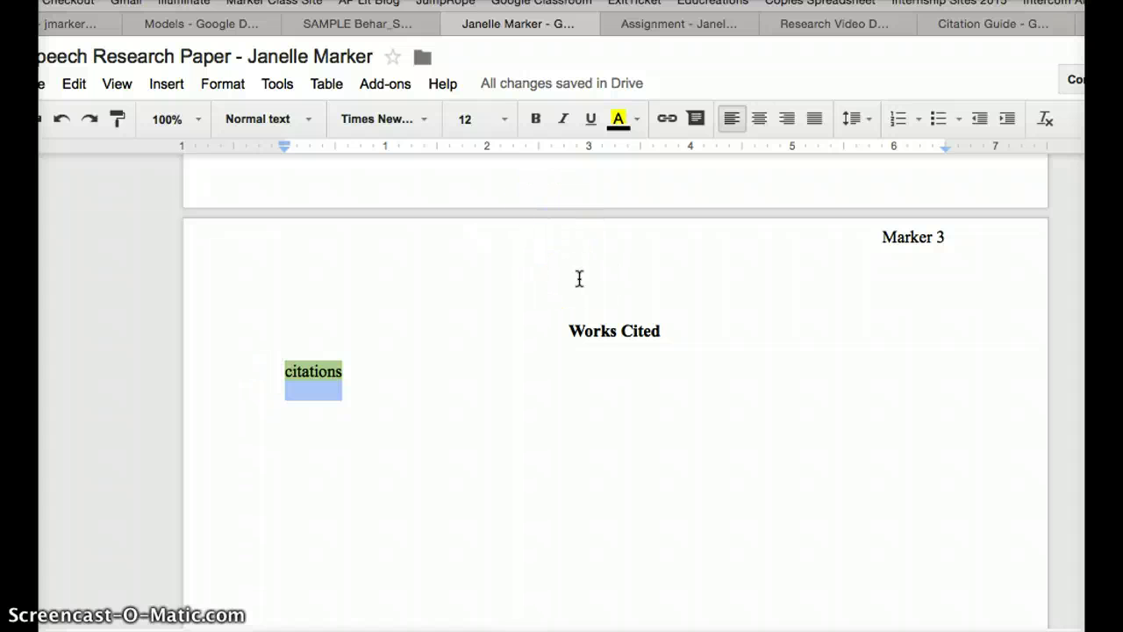
type("Nelson  ")
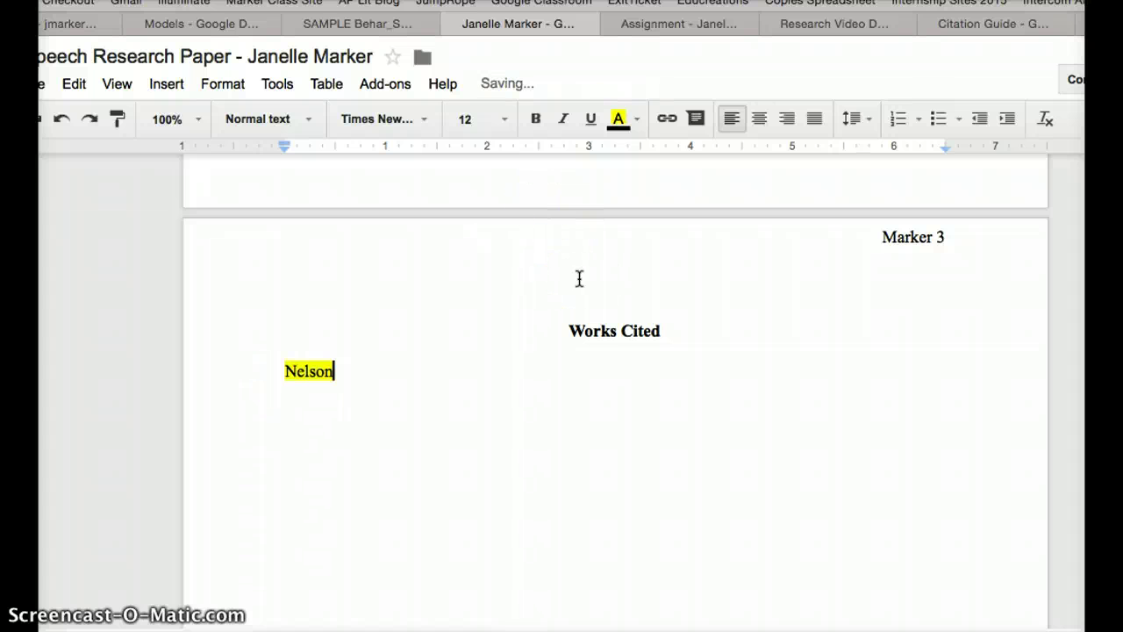
type("Atkinson")
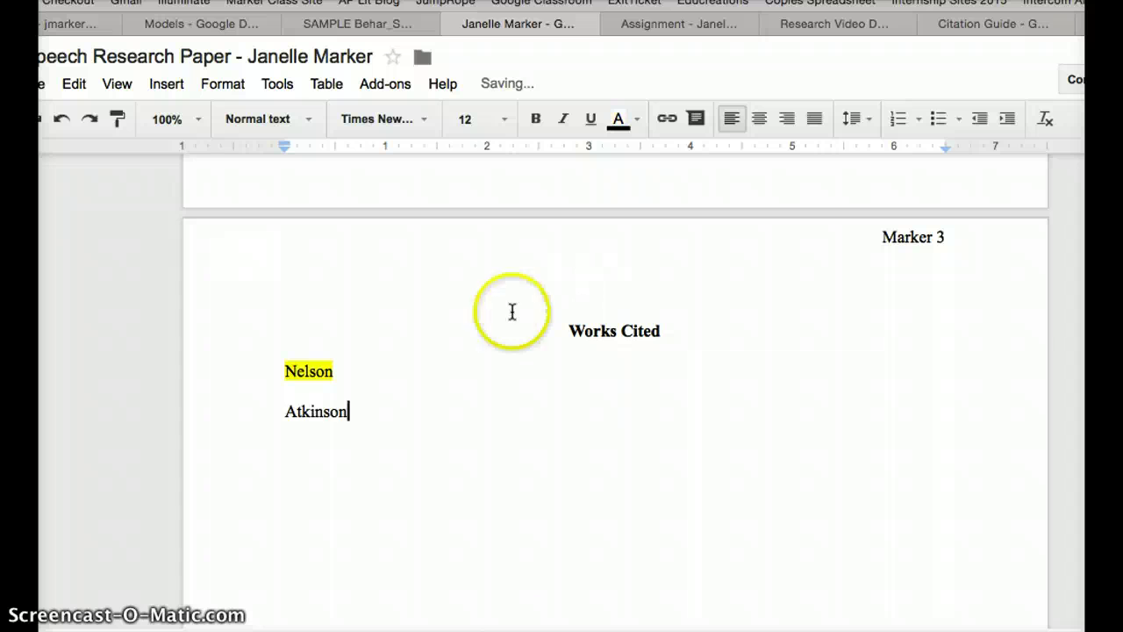
Remove the yellow highlight from the first author's last name under Works Cited by giving it a white highlight.
left_click_drag(343, 377, 248, 372)
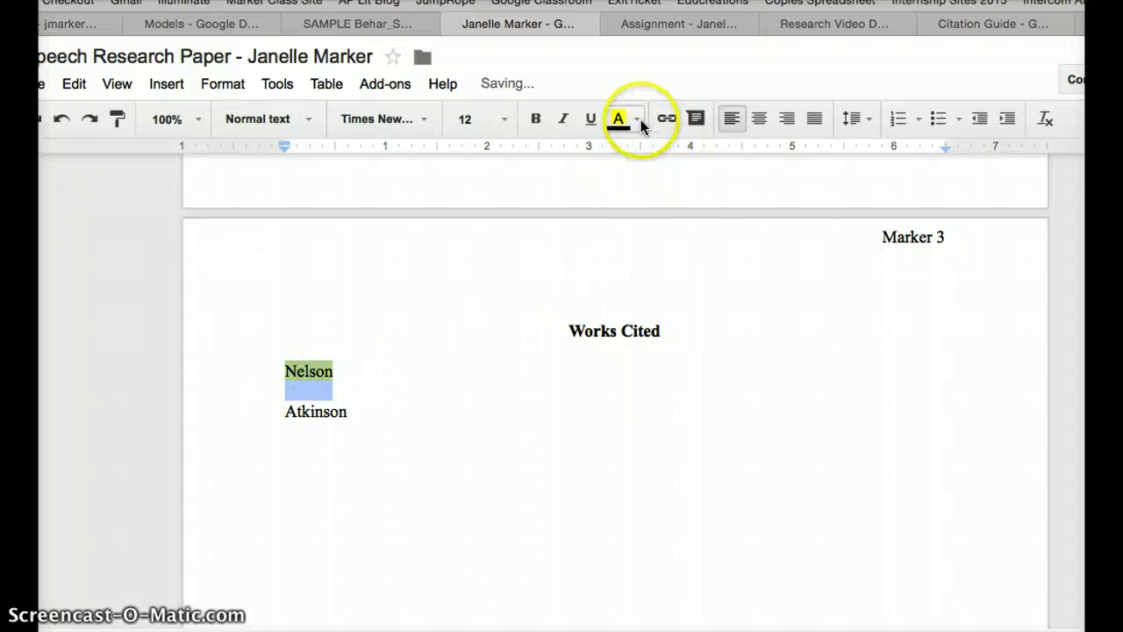
left_click(639, 119)
left_click(687, 163)
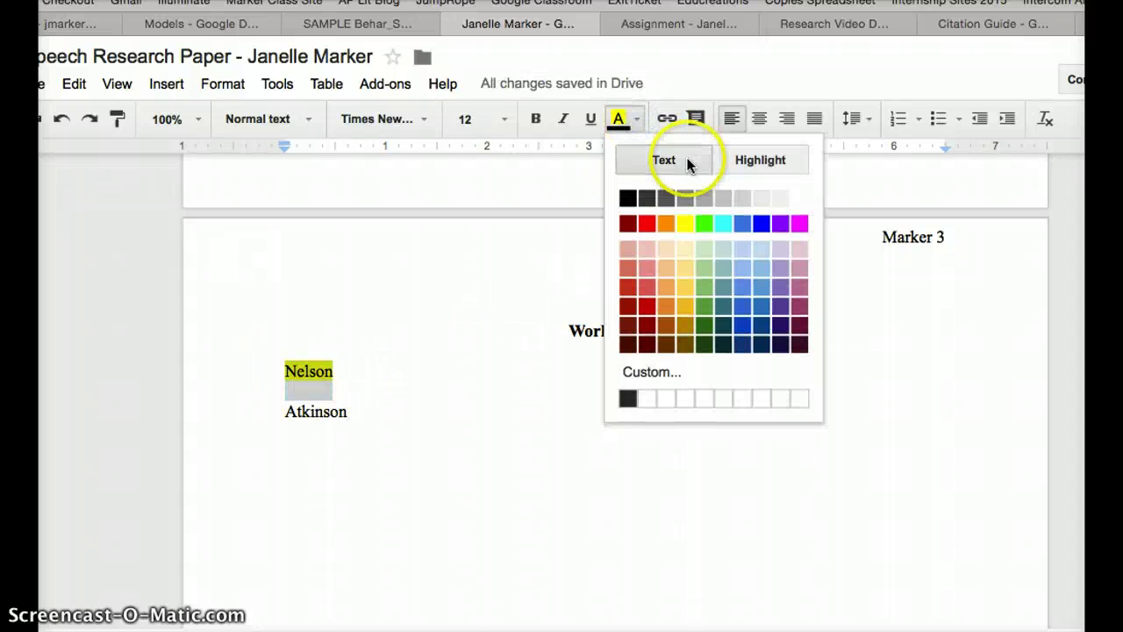
left_click(759, 165)
left_click(792, 202)
left_click(326, 387)
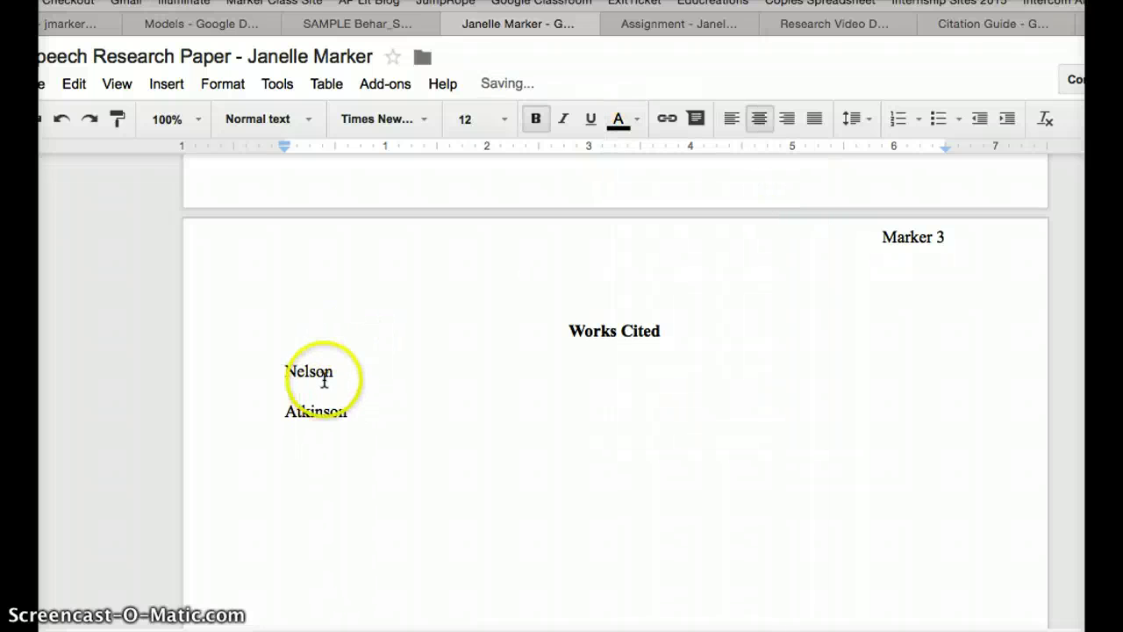
left_click(740, 209)
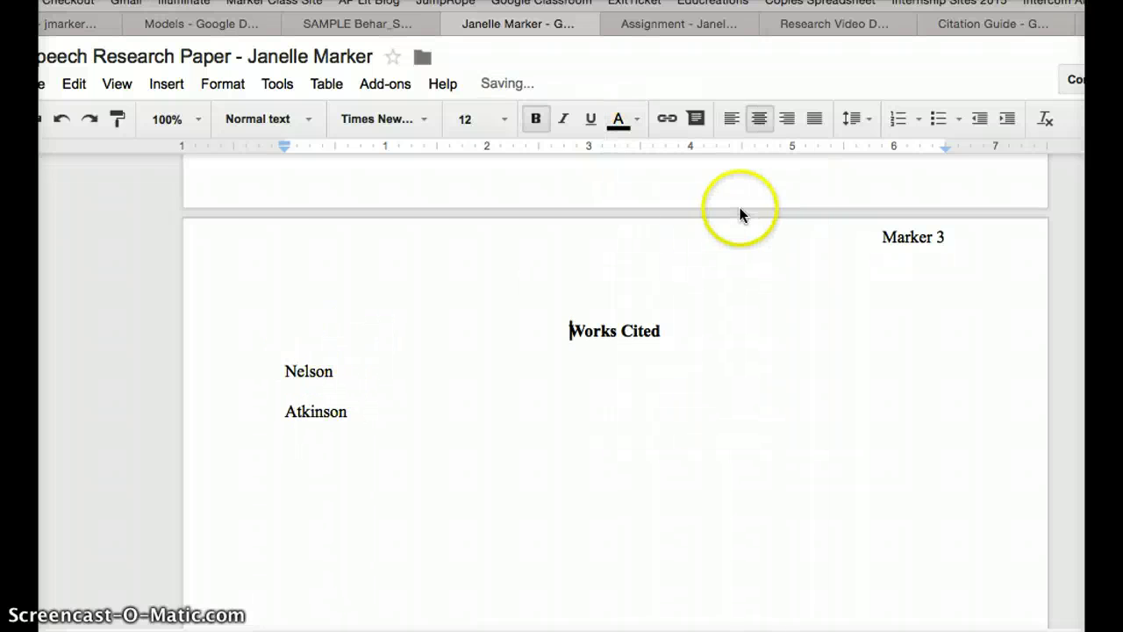
Examine the in-text citations through the introduction and Historical Context section, marking the third cited author's last name.
left_click(707, 29)
left_click(508, 29)
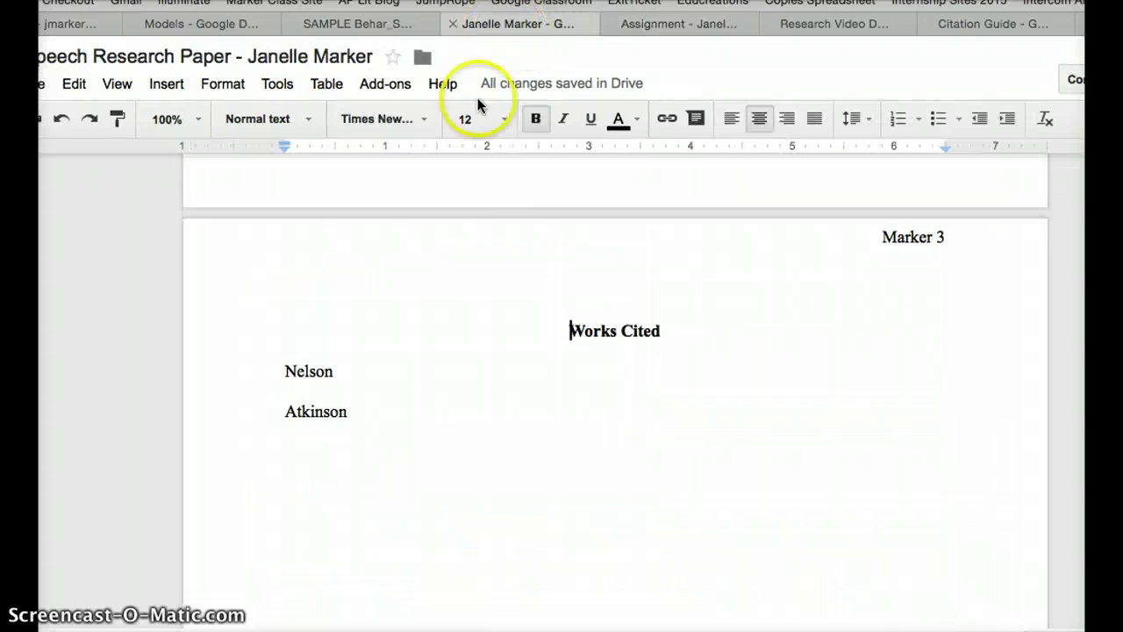
scroll(512, 240, "up", 10)
scroll(512, 241, "up", 8)
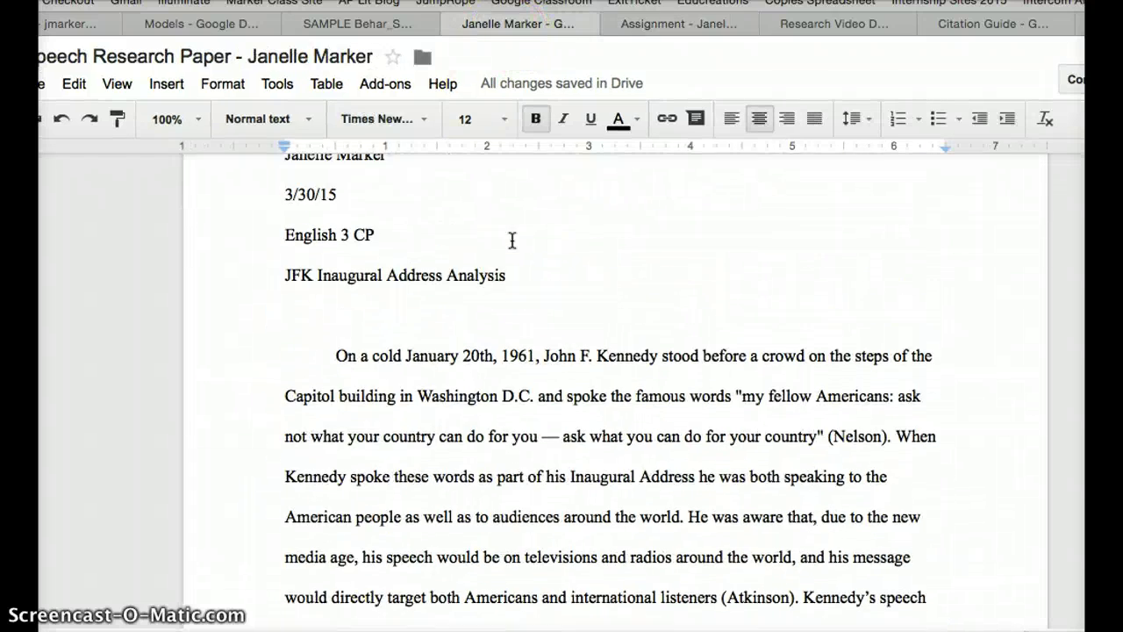
scroll(512, 241, "down", 2)
scroll(683, 324, "down", 2)
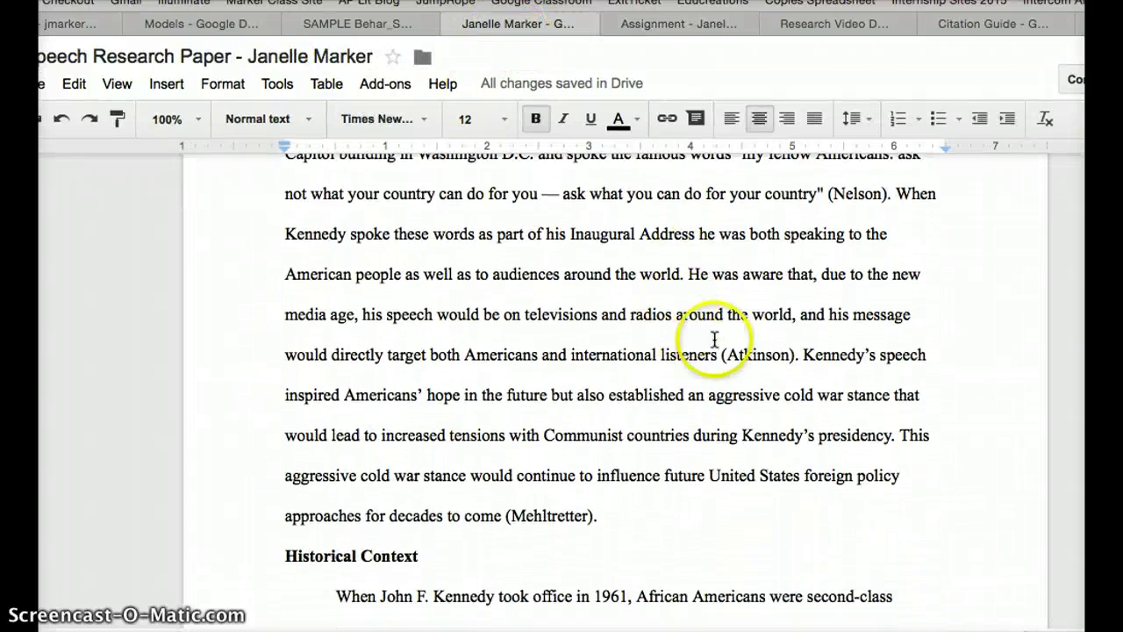
left_click(547, 468)
double_click(548, 468)
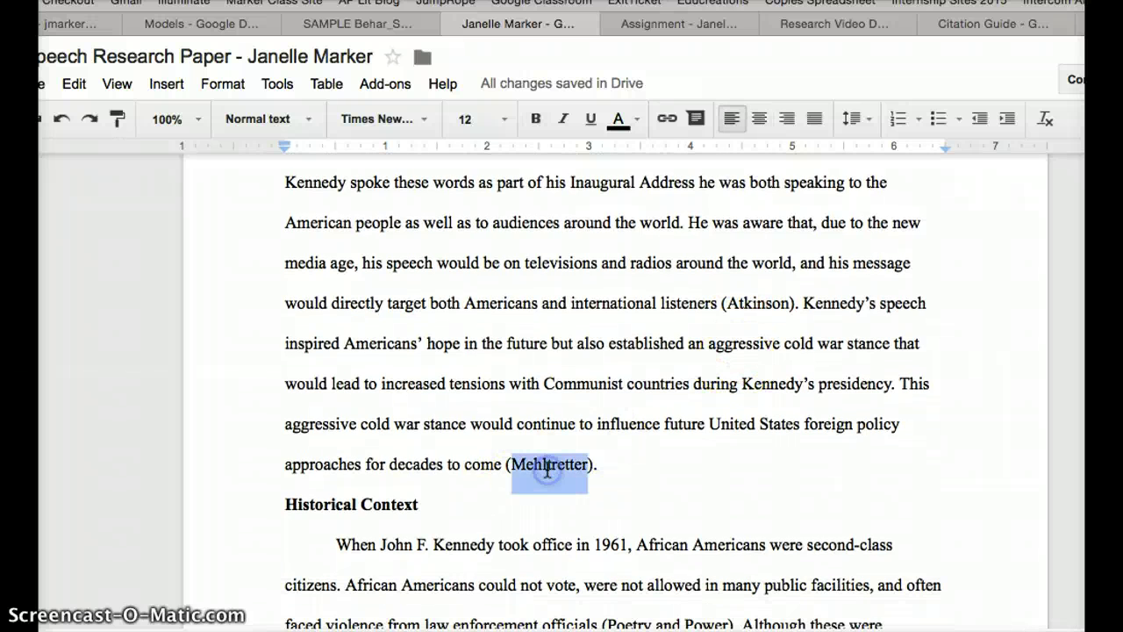
scroll(547, 469, "down", 3)
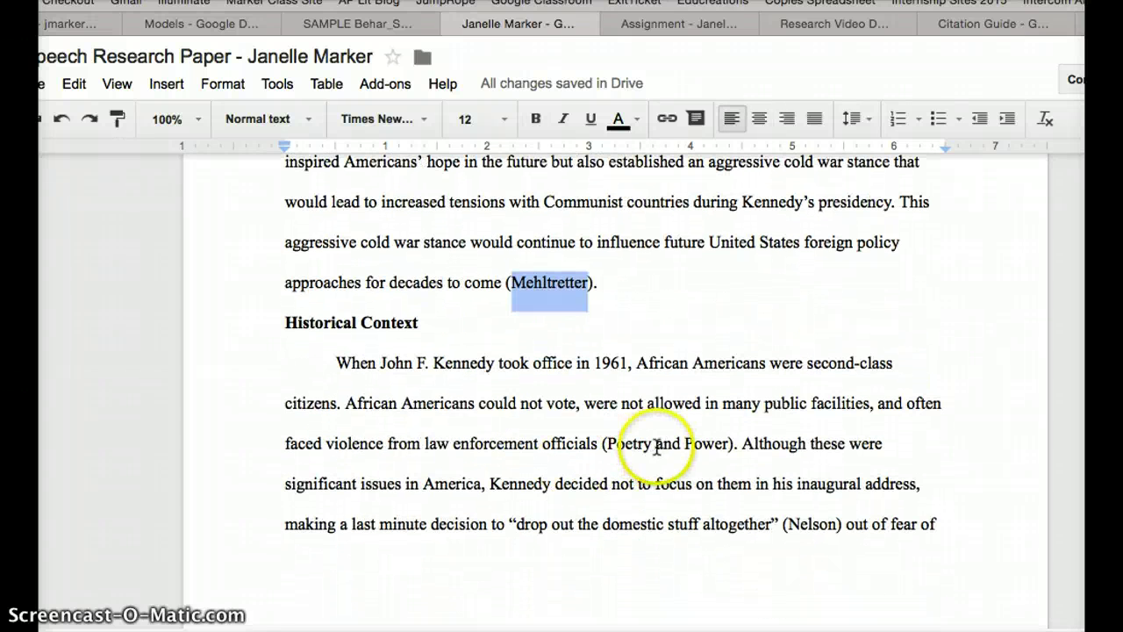
scroll(670, 513, "down", 10)
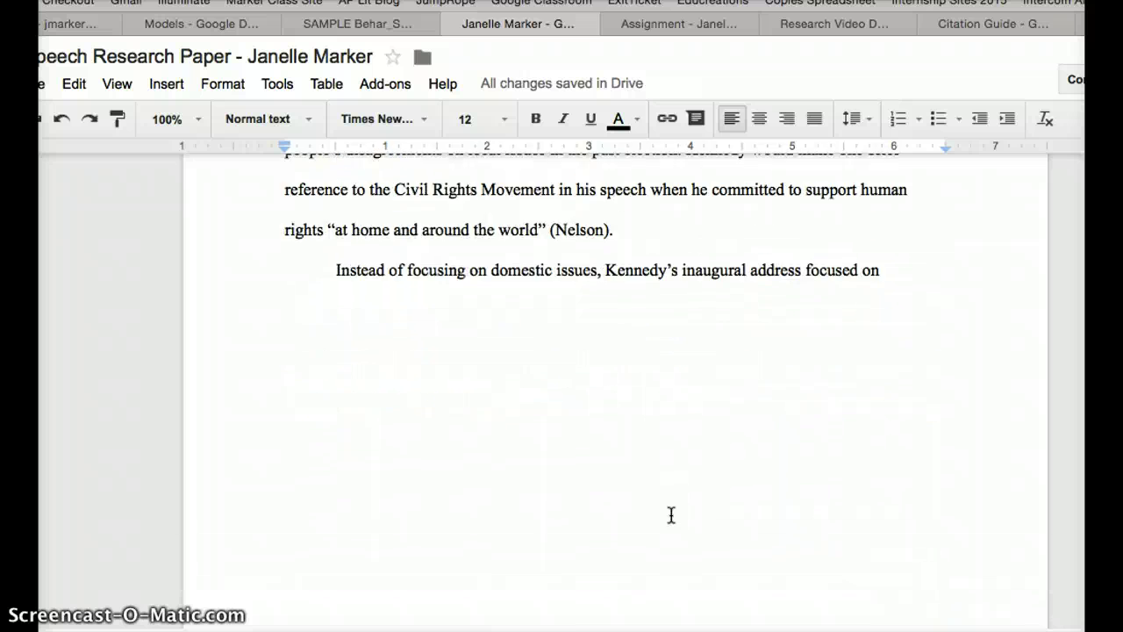
Add the third cited author's last name and "Poetry and Power" on separate lines at the end of the Works Cited list.
scroll(671, 514, "down", 8)
left_click(506, 387)
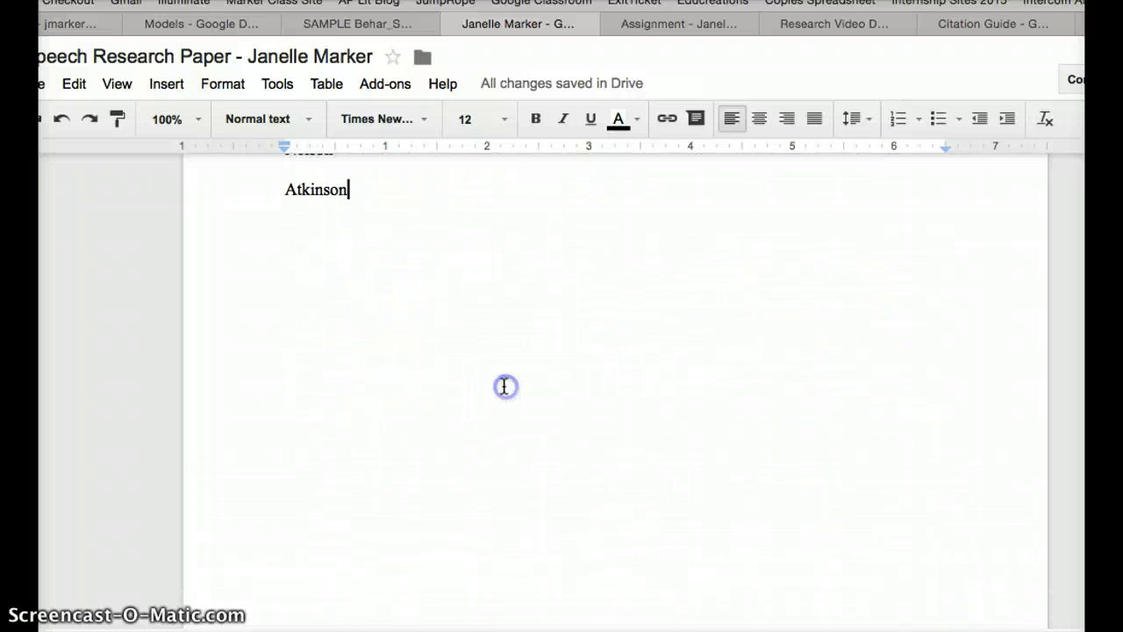
key("Return")
left_click(451, 267)
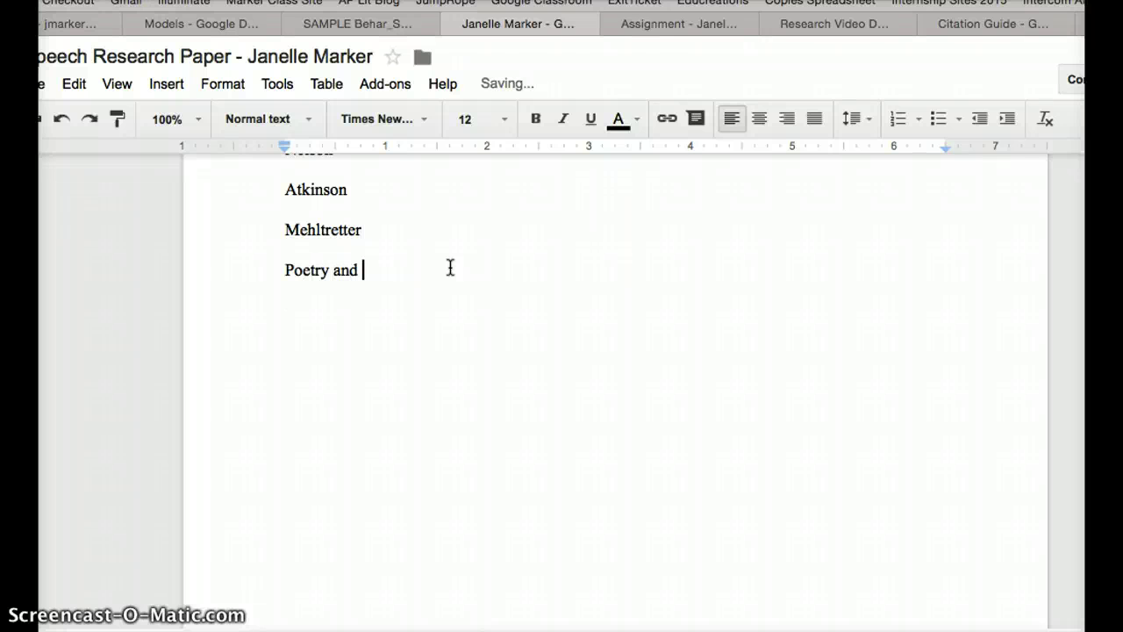
type("Poetry and Power")
Highlight in cyan the "Poetry and Power" citation and the author citation following "drop out the domestic stuff altogether" in Historical Context.
scroll(450, 267, "up", 10)
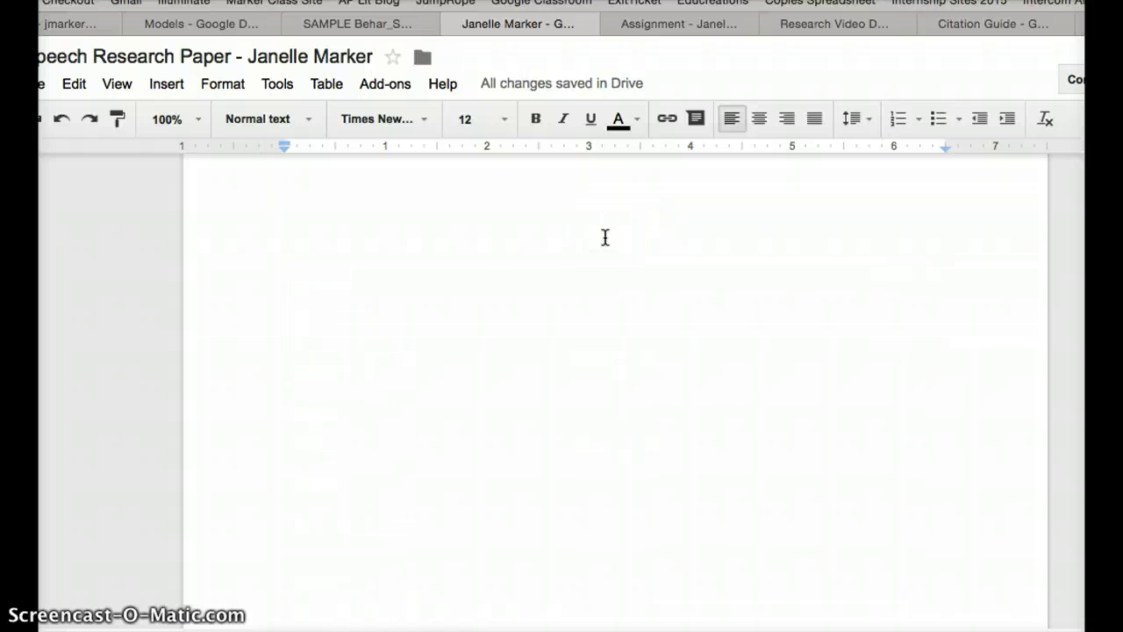
scroll(605, 237, "up", 10)
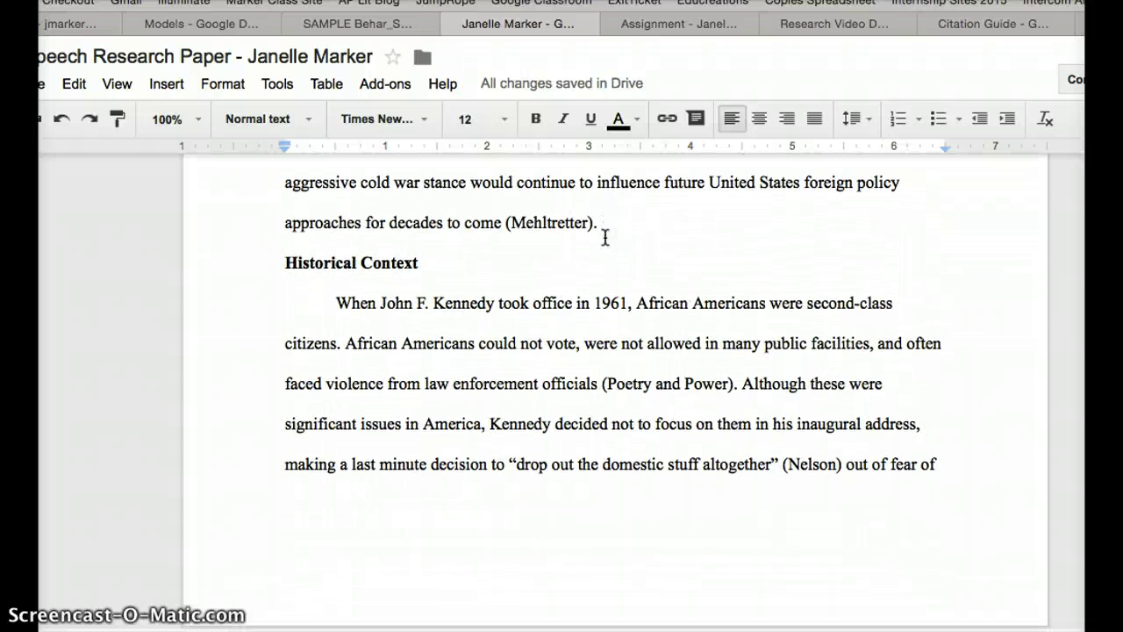
left_click(614, 386)
scroll(764, 384, "down", 5)
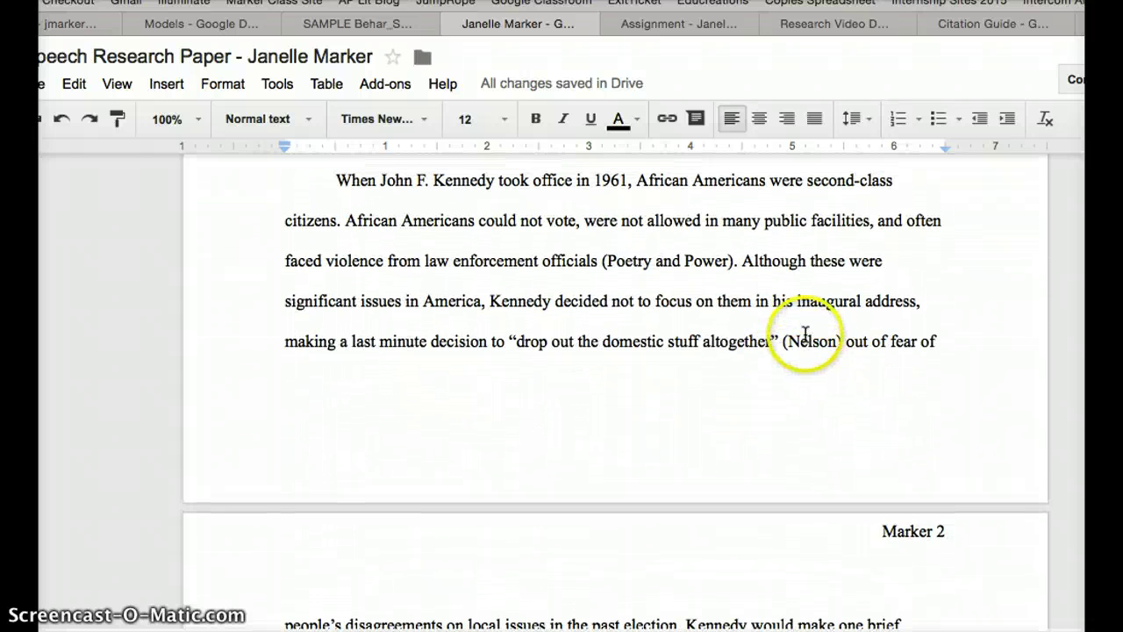
scroll(806, 333, "up", 4)
left_click_drag(603, 283, 735, 285)
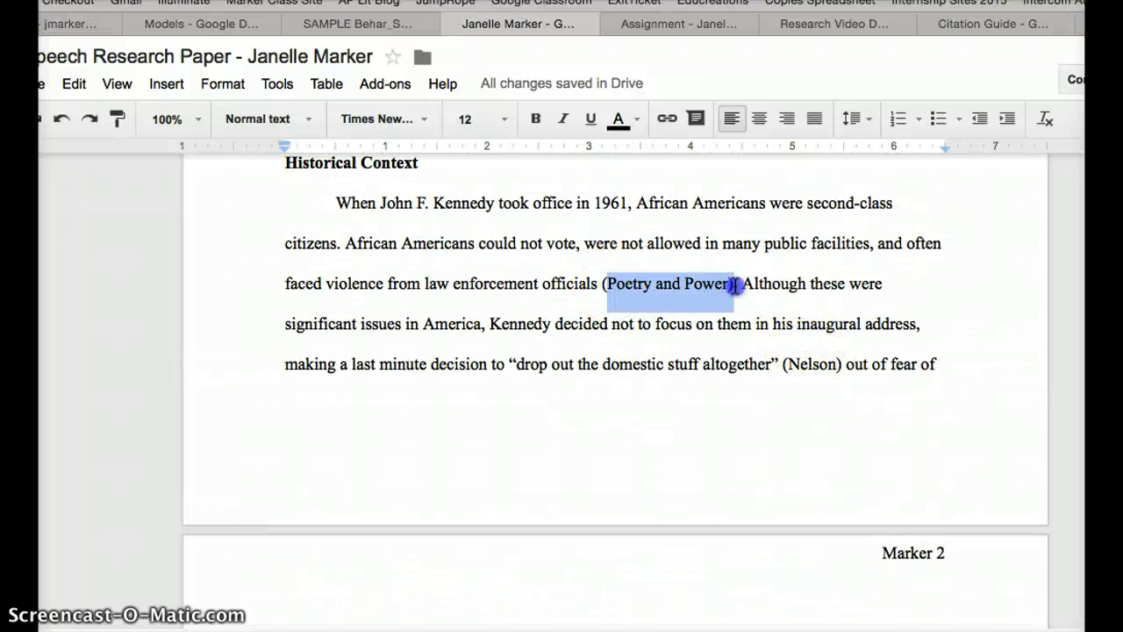
left_click(633, 119)
left_click(722, 246)
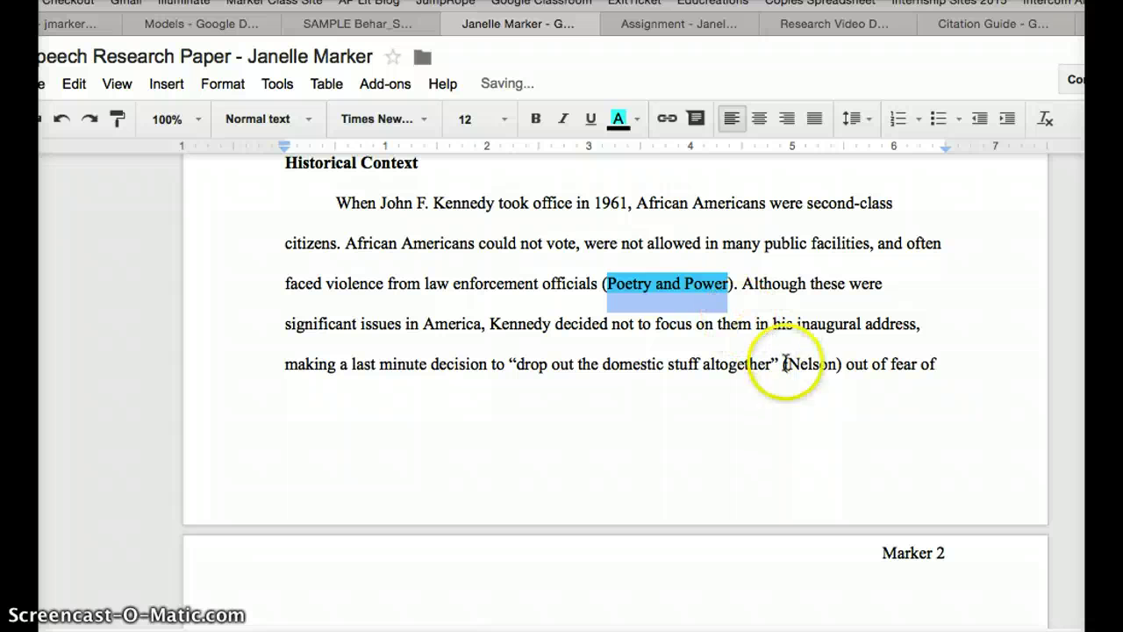
left_click_drag(784, 363, 836, 364)
left_click(640, 120)
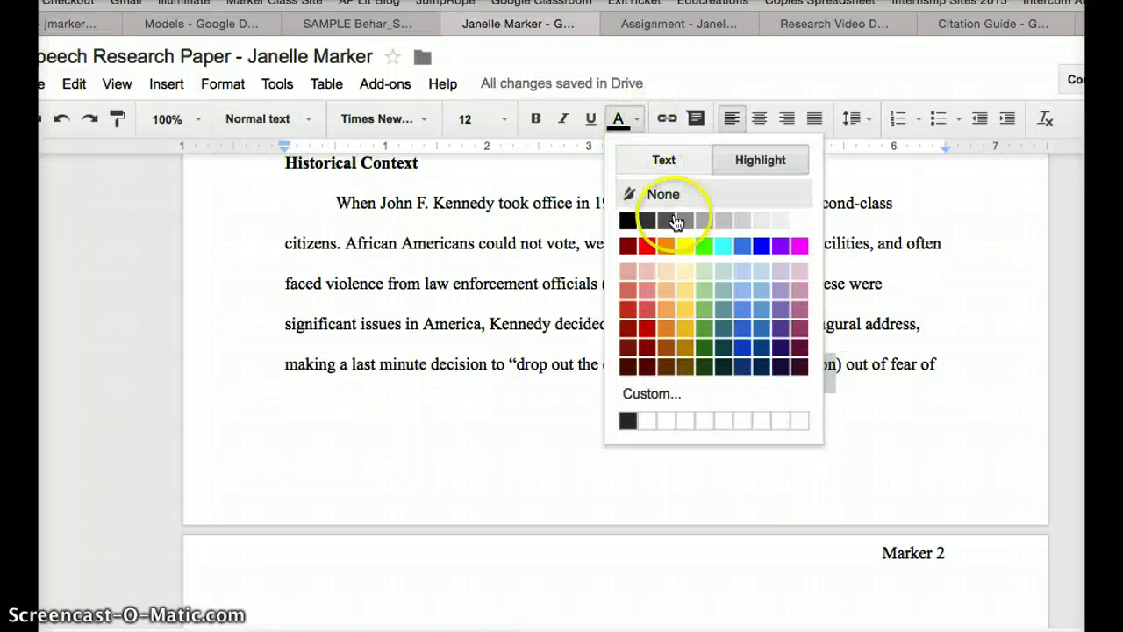
left_click(720, 245)
Compare the repeated citations of the first author across the Historical Context section, page 2 and the introduction.
scroll(727, 336, "down", 5)
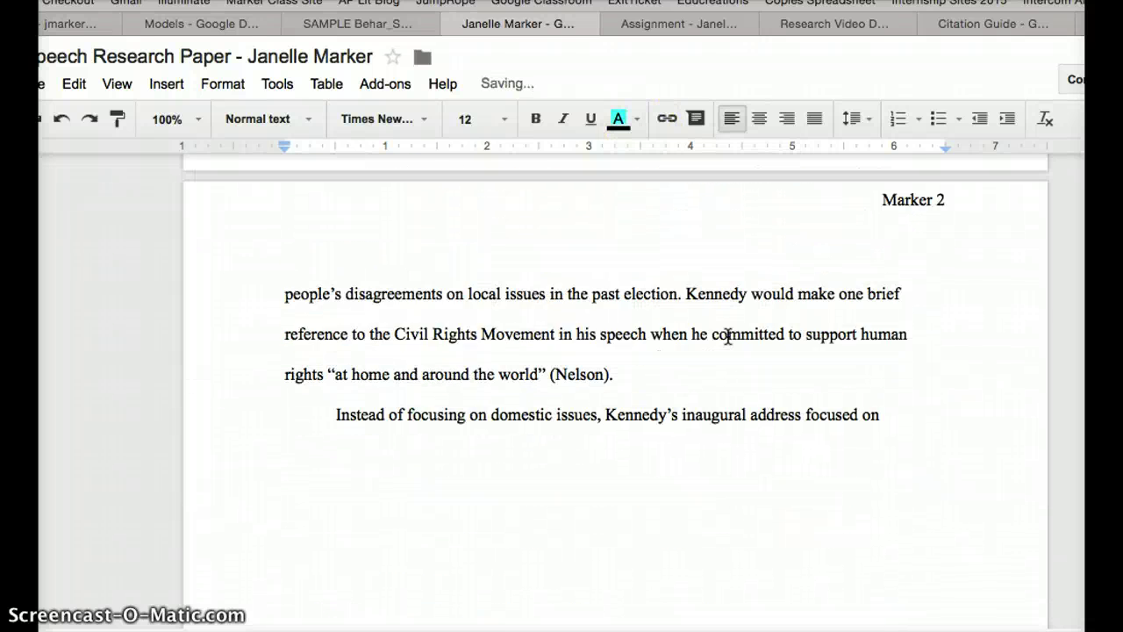
scroll(728, 336, "up", 3)
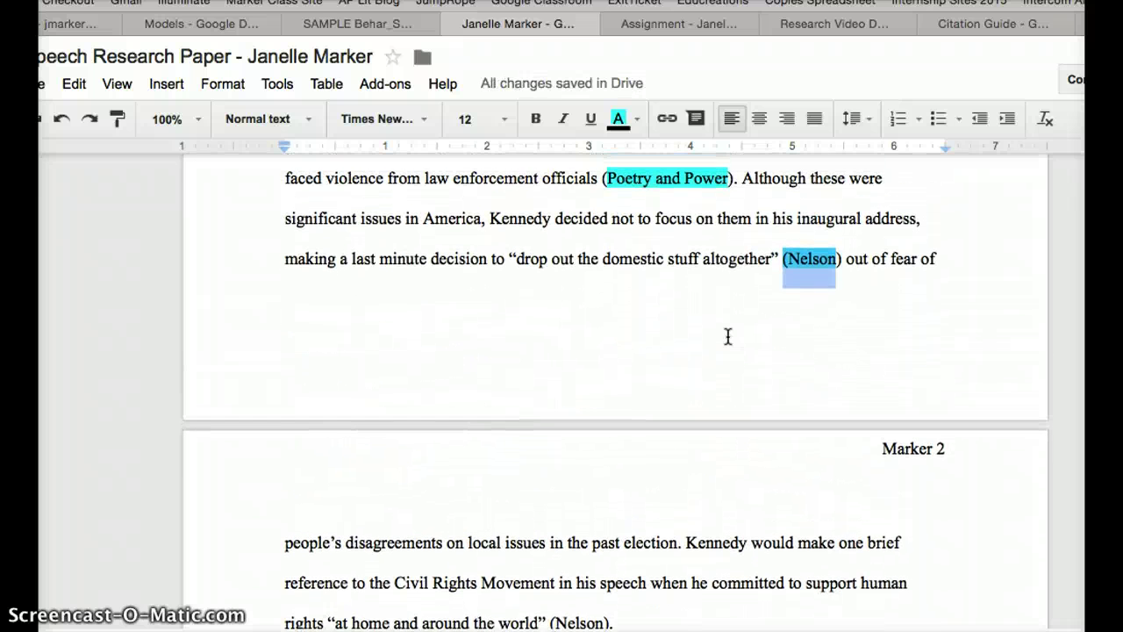
scroll(728, 336, "down", 1)
scroll(728, 337, "down", 2)
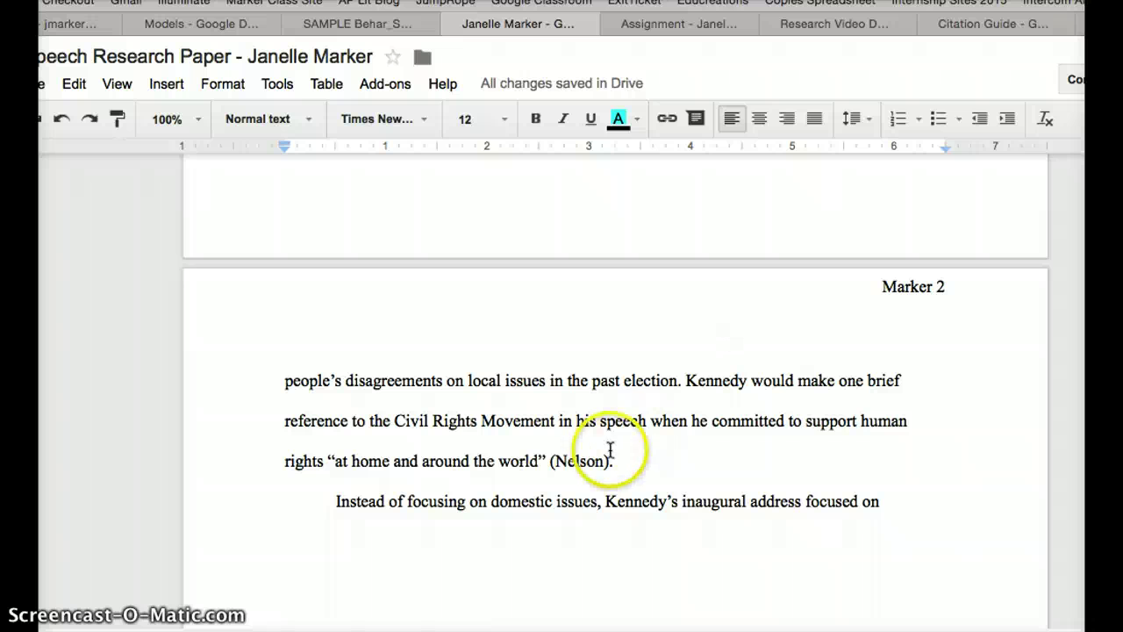
scroll(773, 415, "up", 3)
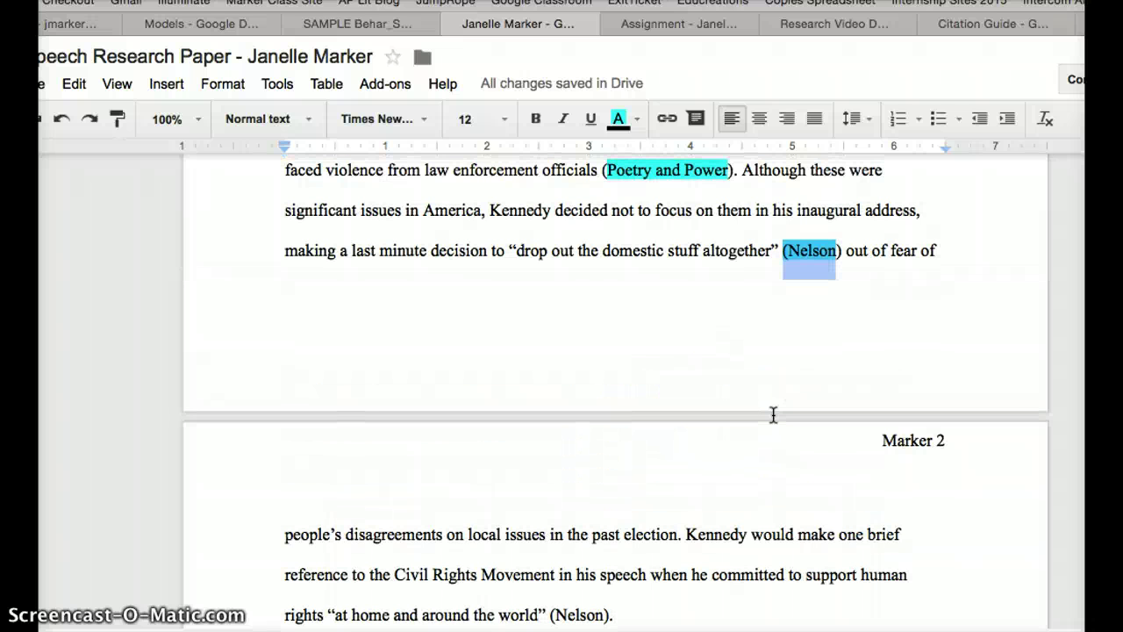
scroll(773, 415, "down", 3)
double_click(586, 497)
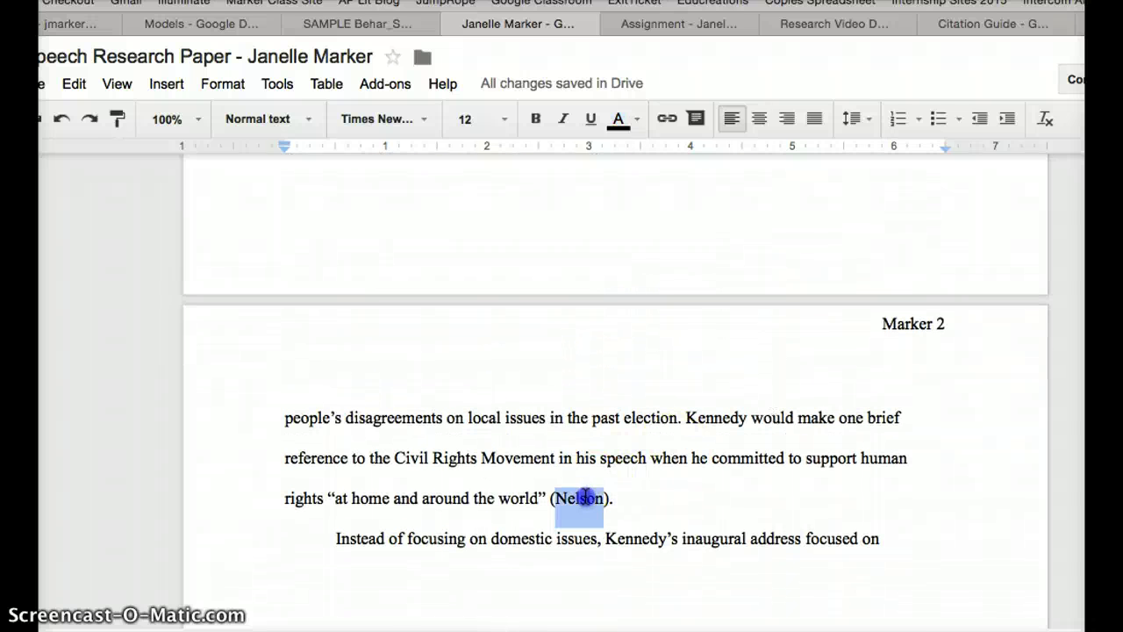
scroll(585, 498, "up", 20)
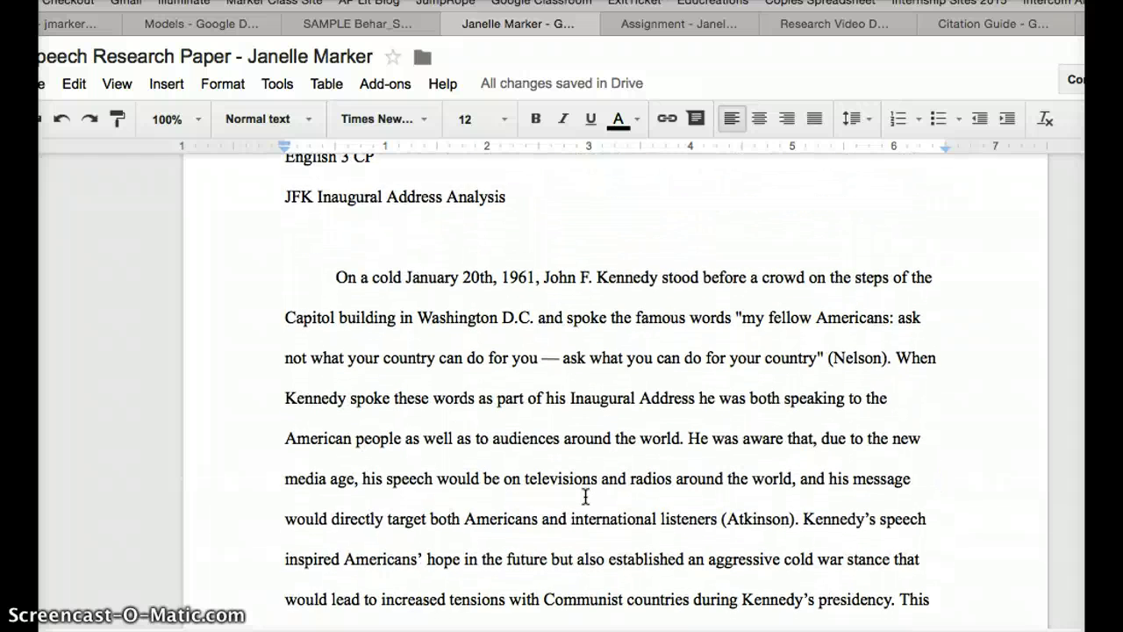
Insert a blank line between the Works Cited heading and the first author's last name.
scroll(585, 498, "down", 20)
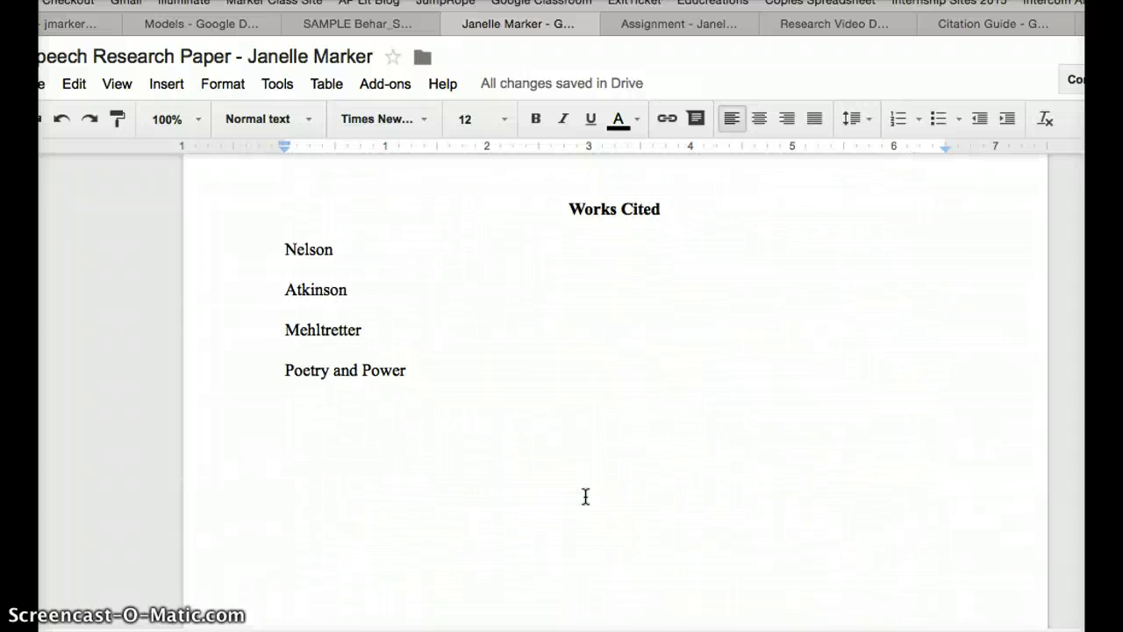
scroll(585, 497, "up", 1)
left_click_drag(275, 303, 372, 303)
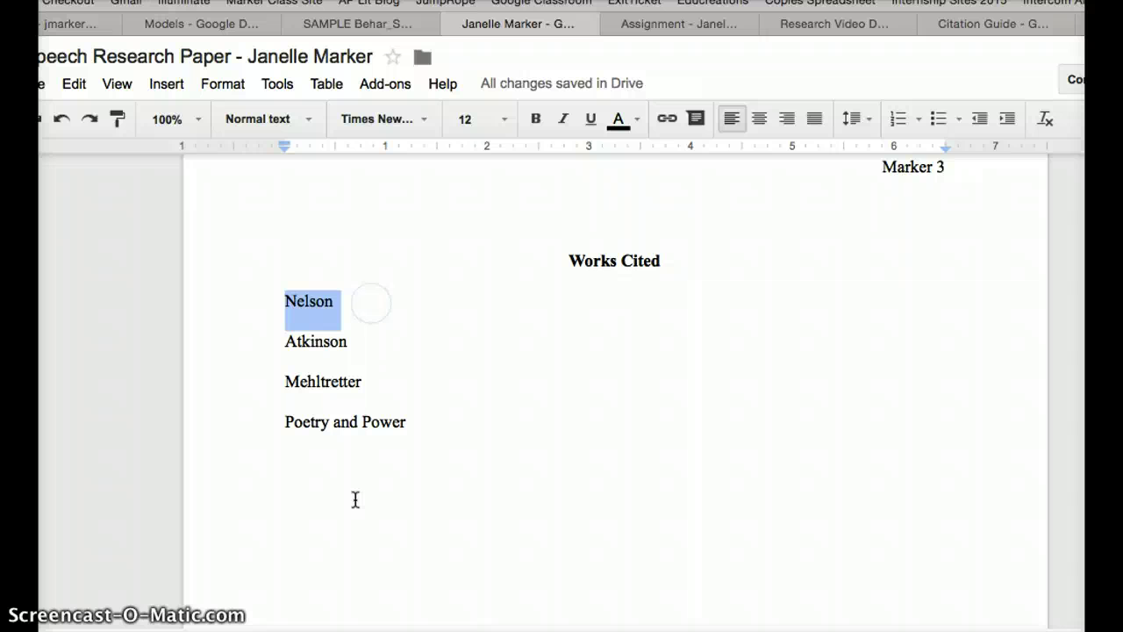
left_click(355, 500)
scroll(355, 500, "up", 1)
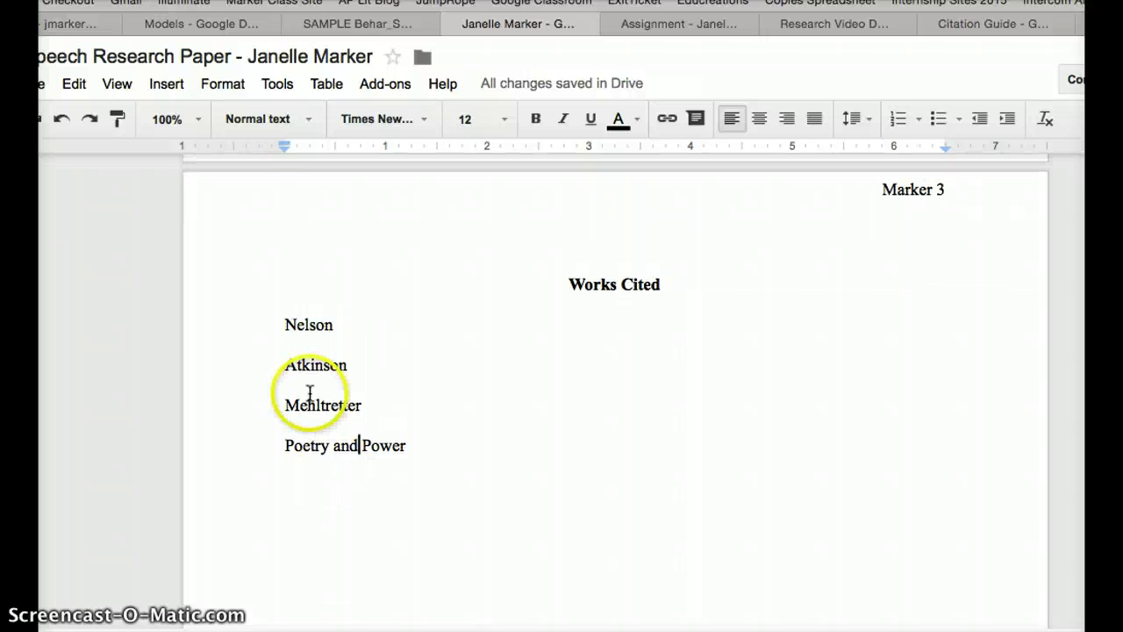
key("Return")
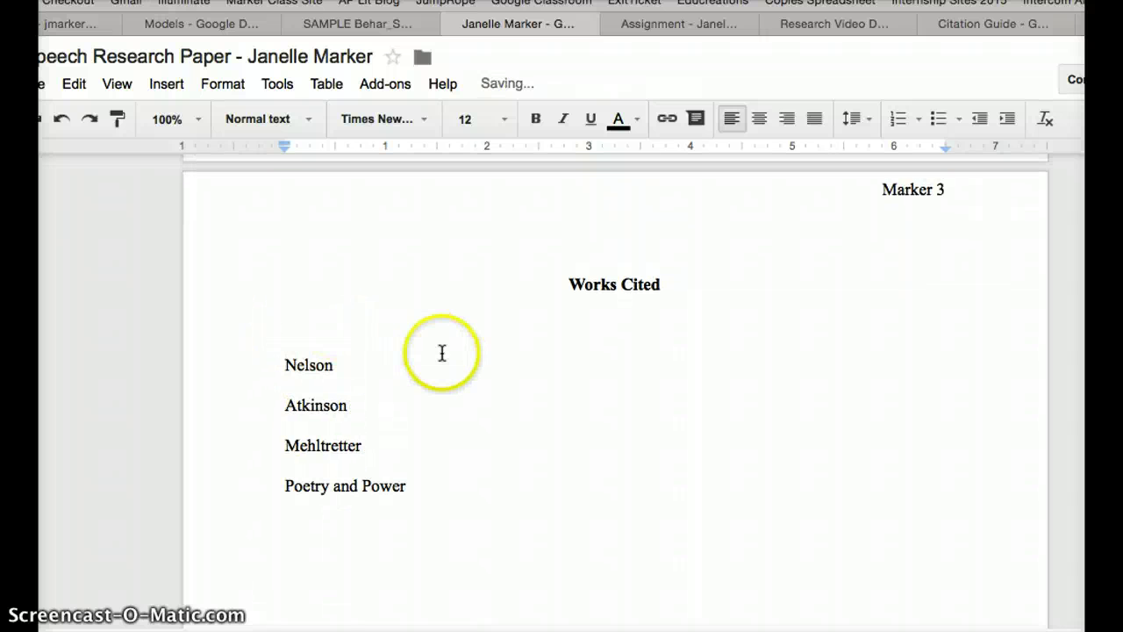
scroll(441, 351, "down", 1)
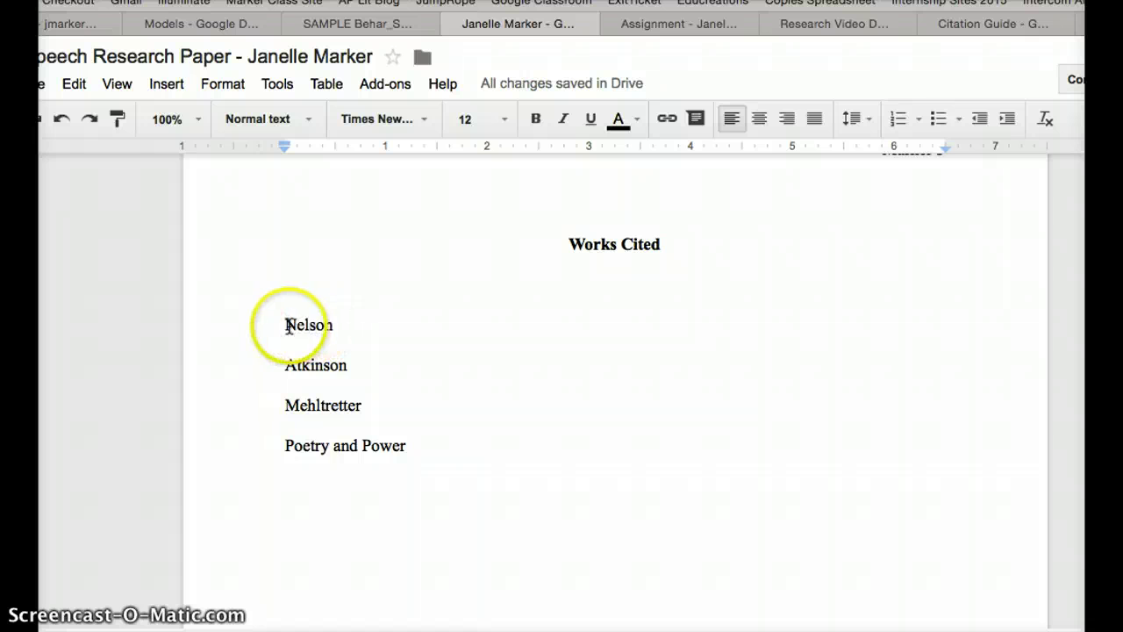
Mark the first Works Cited entry and locate that author's source row in the research table of the assignment document.
left_click_drag(285, 323, 385, 456)
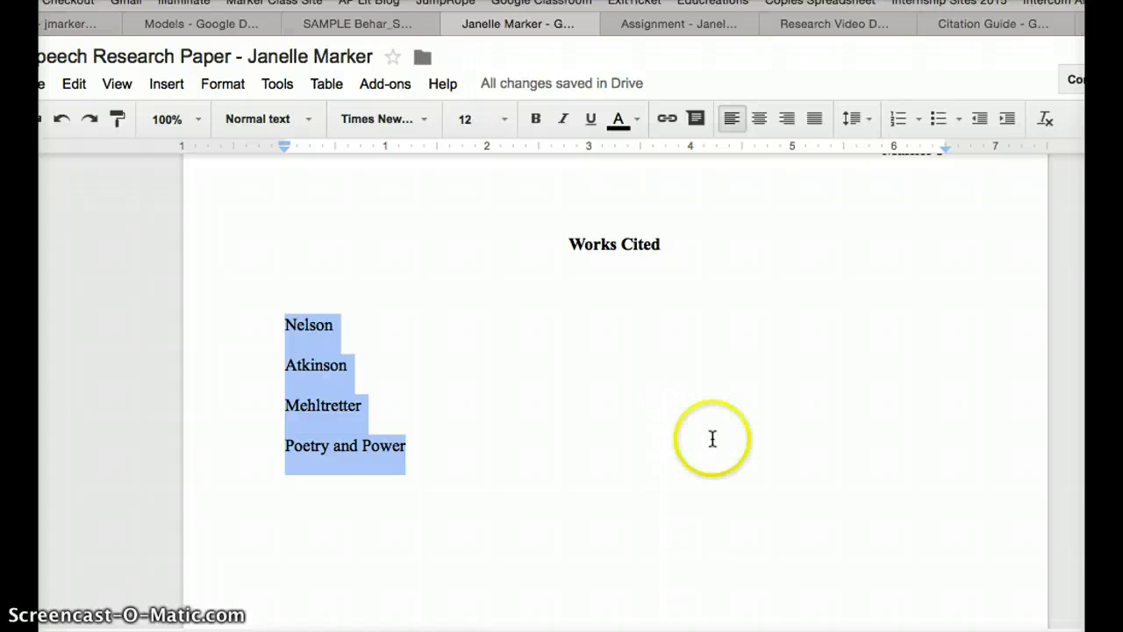
double_click(312, 325)
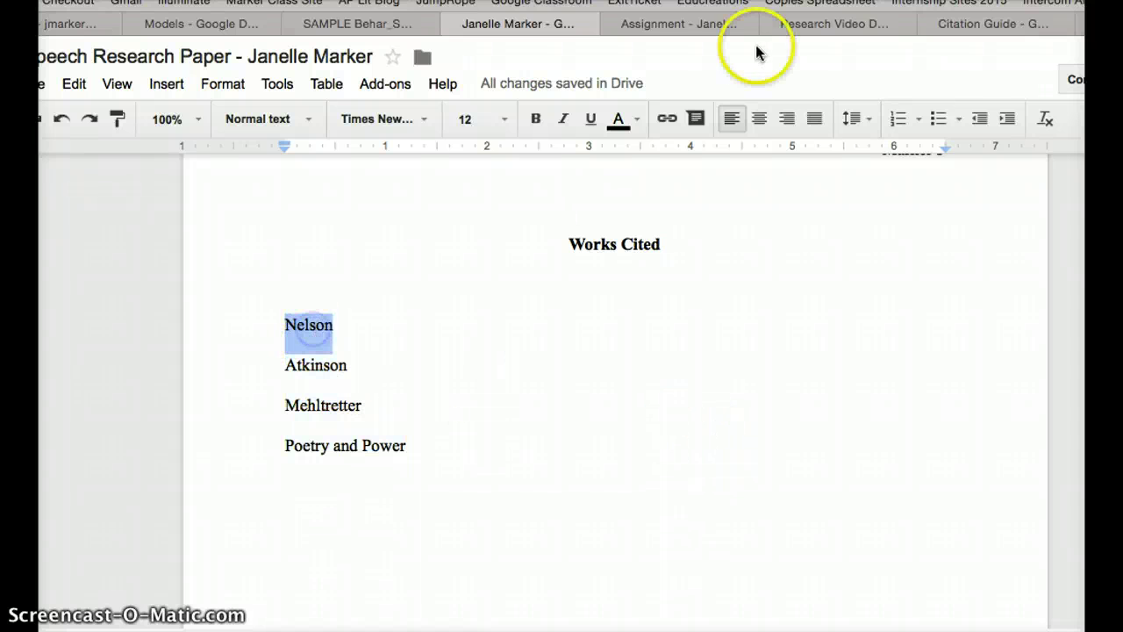
left_click(671, 27)
scroll(575, 399, "down", 1)
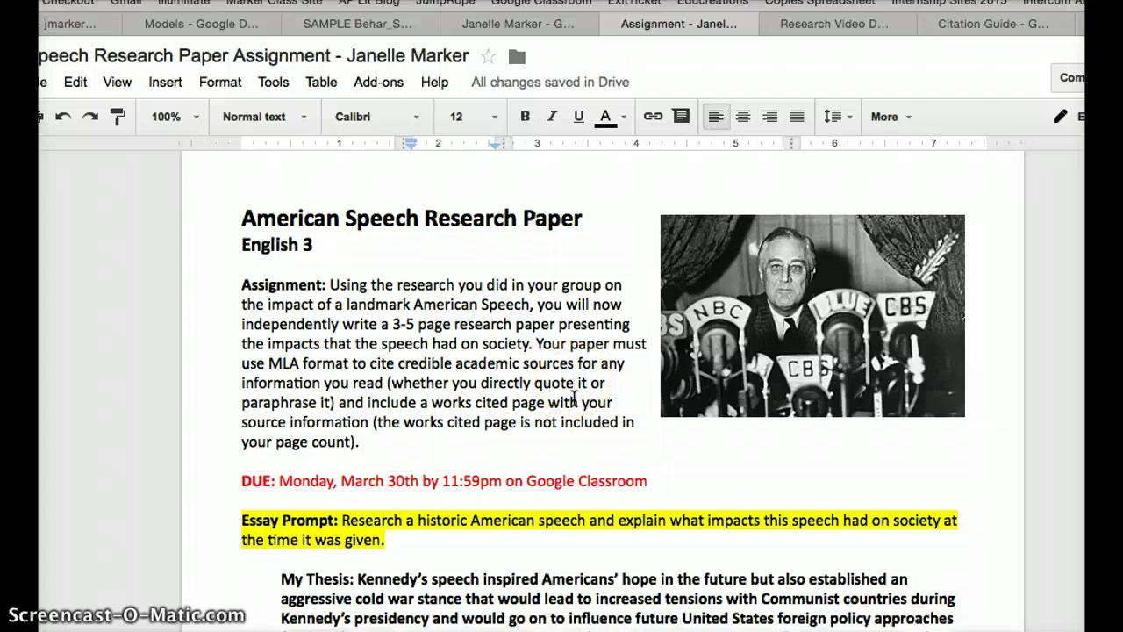
scroll(575, 399, "down", 20)
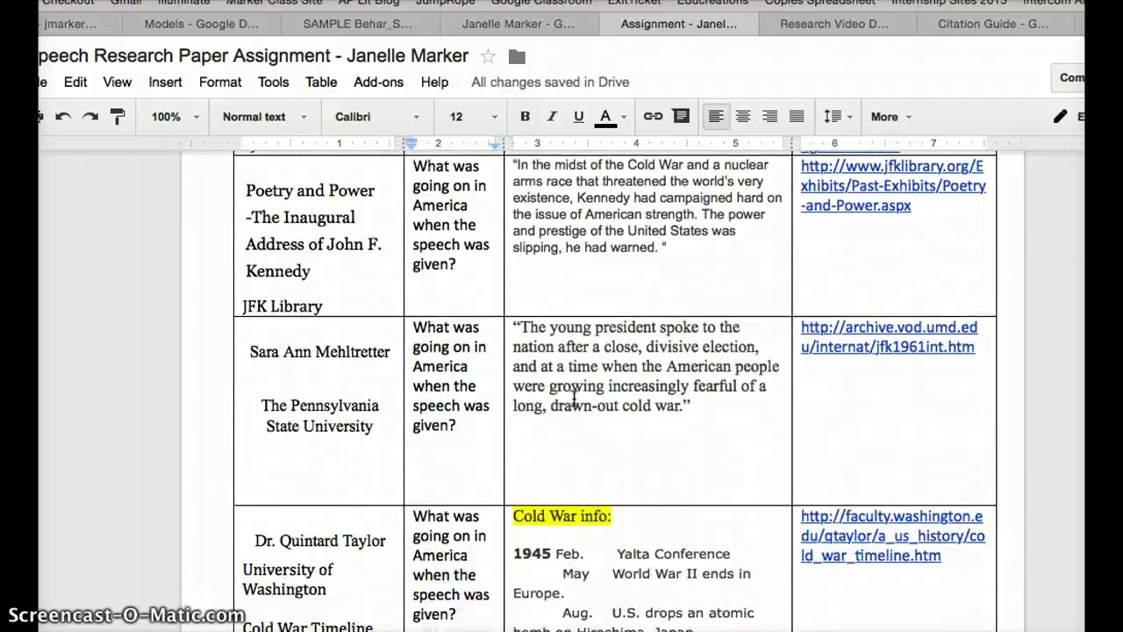
scroll(575, 399, "down", 4)
scroll(575, 399, "up", 5)
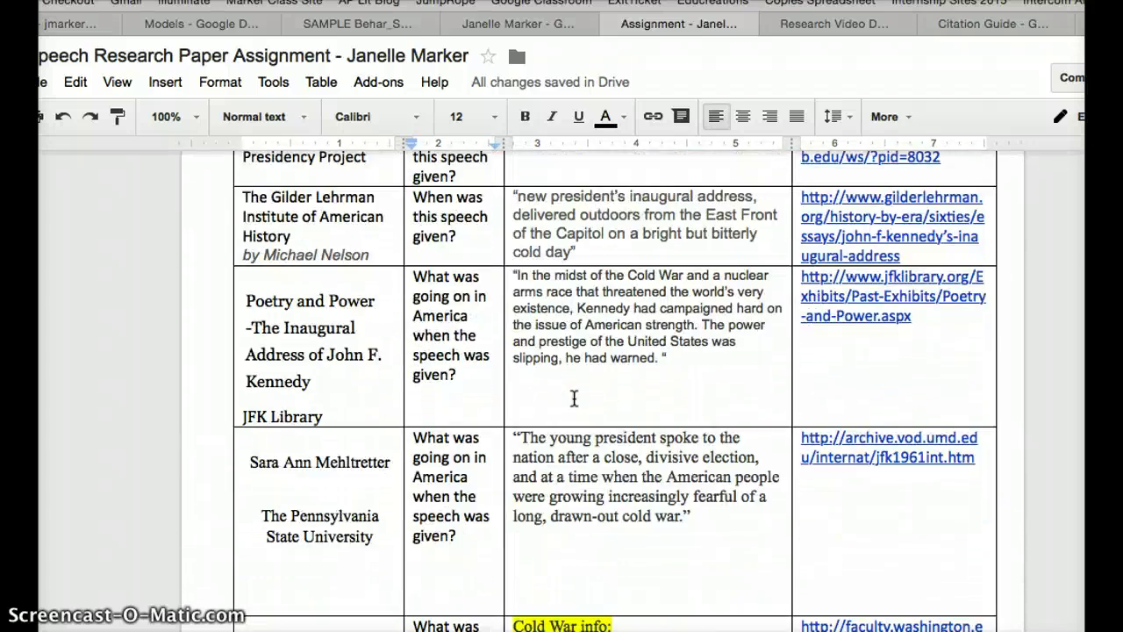
scroll(575, 400, "up", 2)
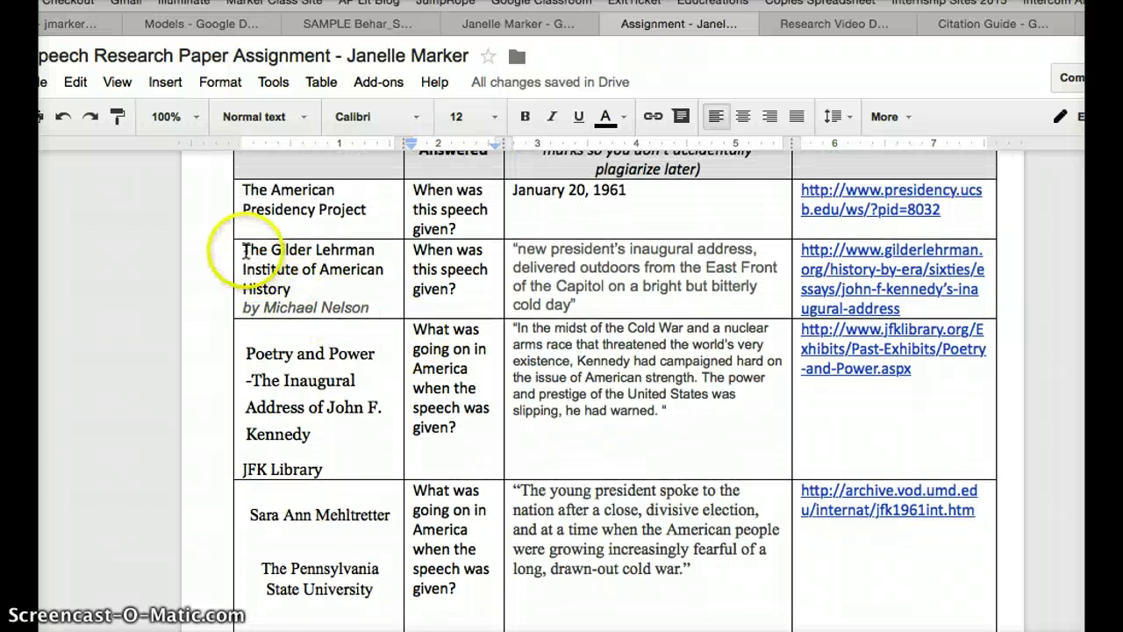
Copy the Gilder Lehrman Institute source's URL from the research table and open the article in a new browser tab.
left_click_drag(243, 250, 384, 303)
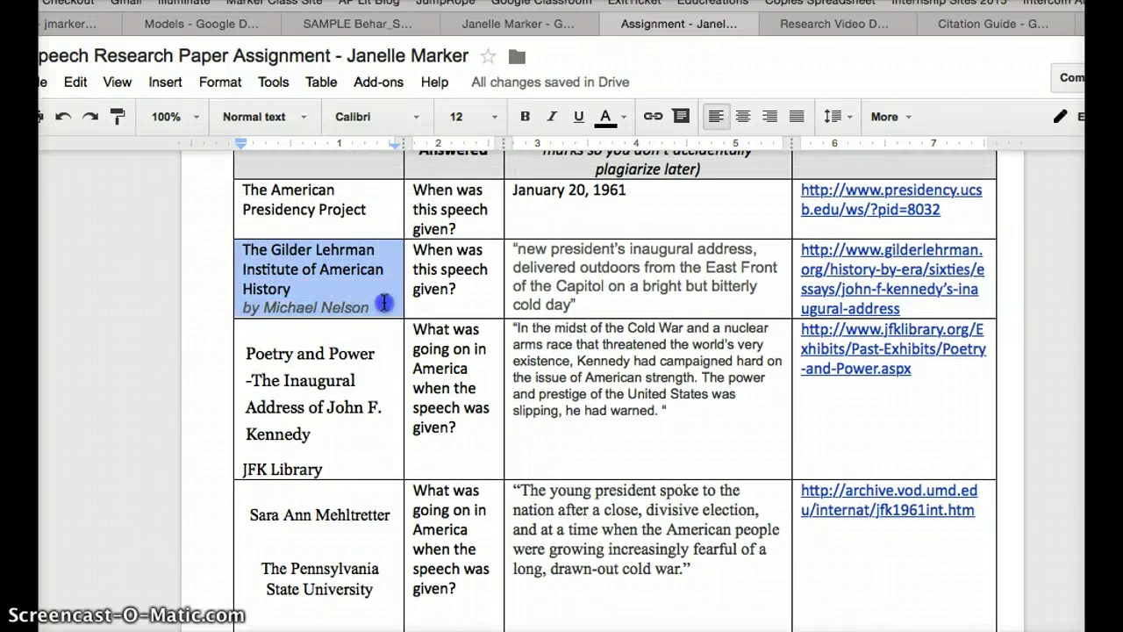
left_click(386, 308)
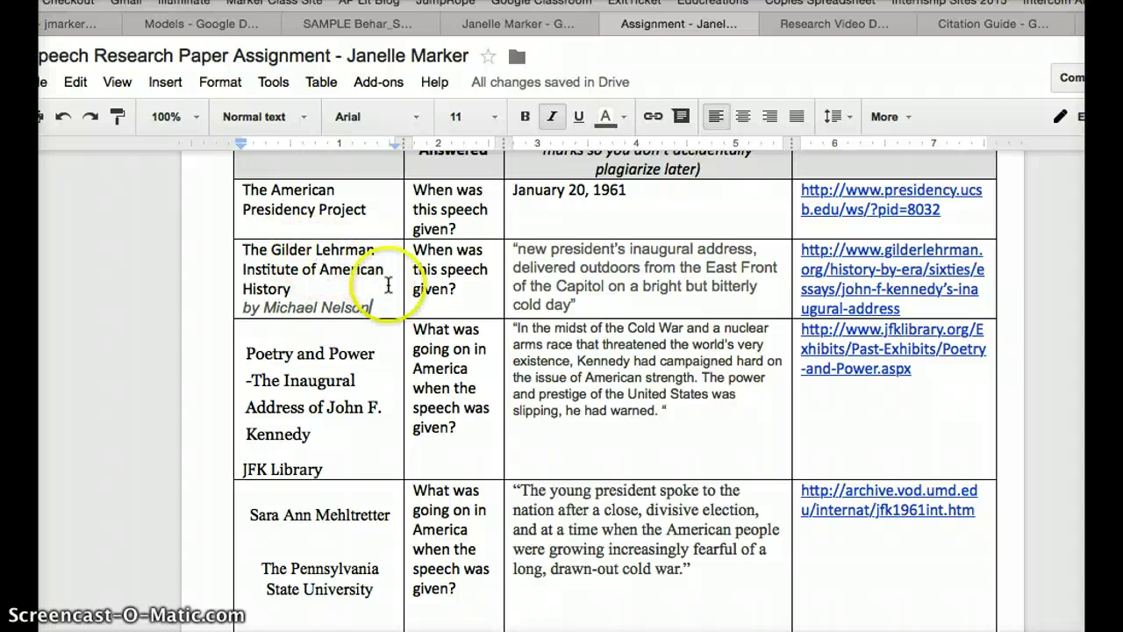
left_click_drag(902, 309, 800, 253)
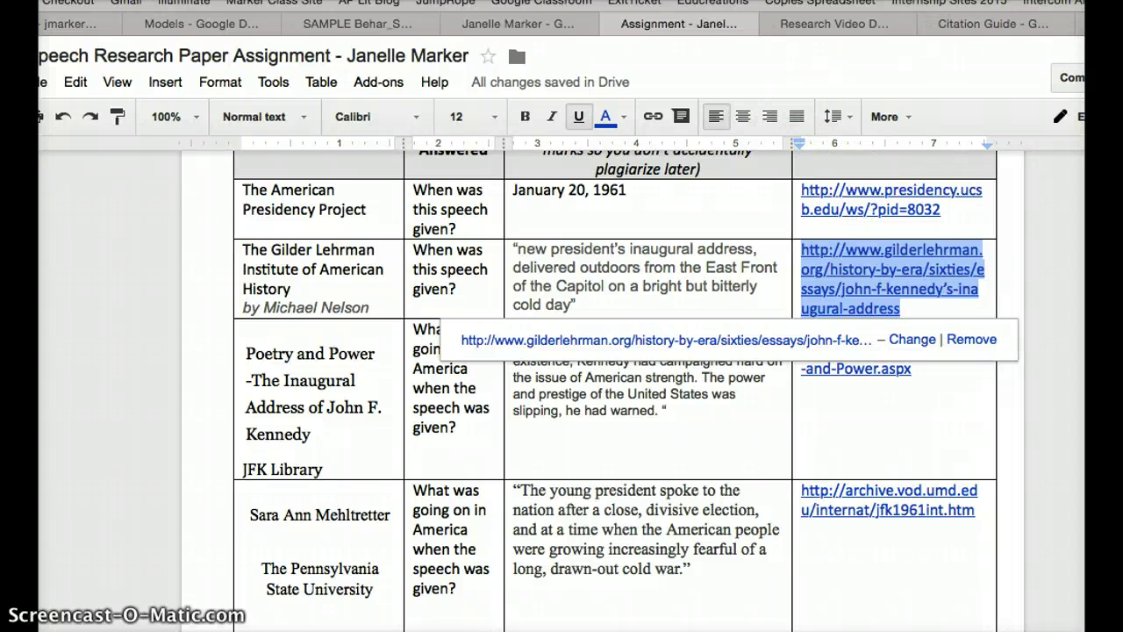
key("super+t")
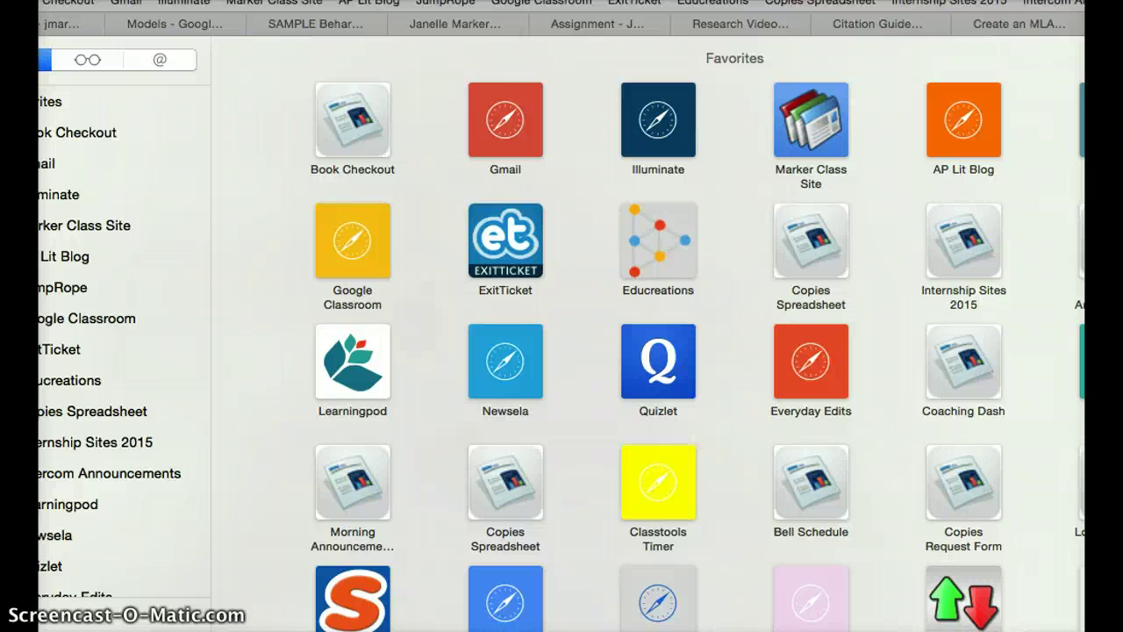
key("super+v")
key("Return")
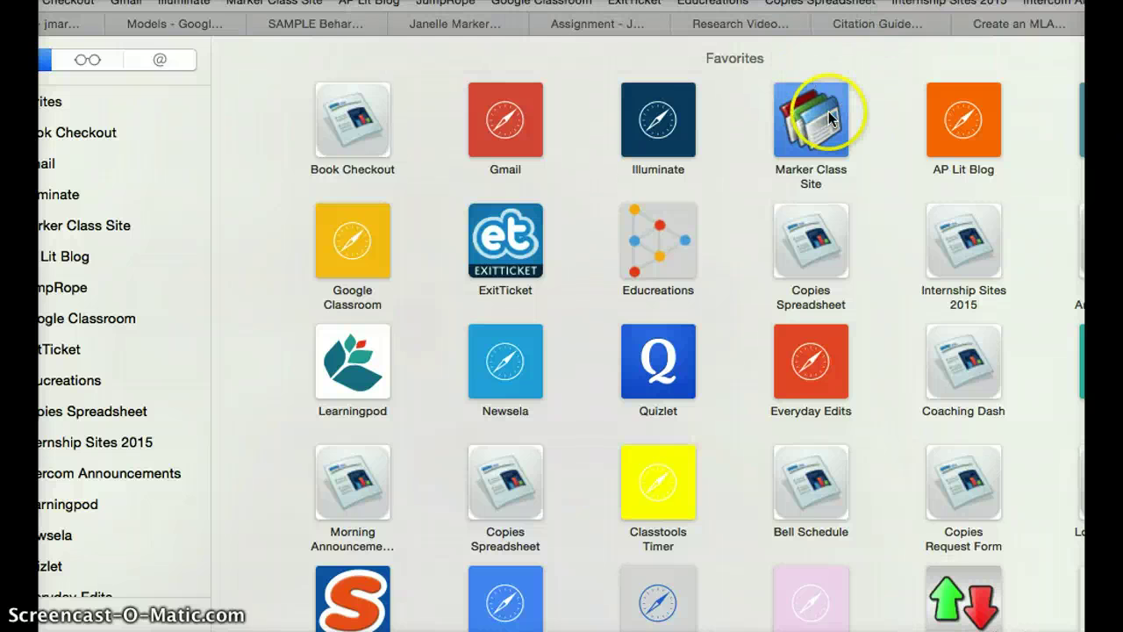
Find the online source format under the Works Cited Page heading of the citation guide.
left_click(880, 34)
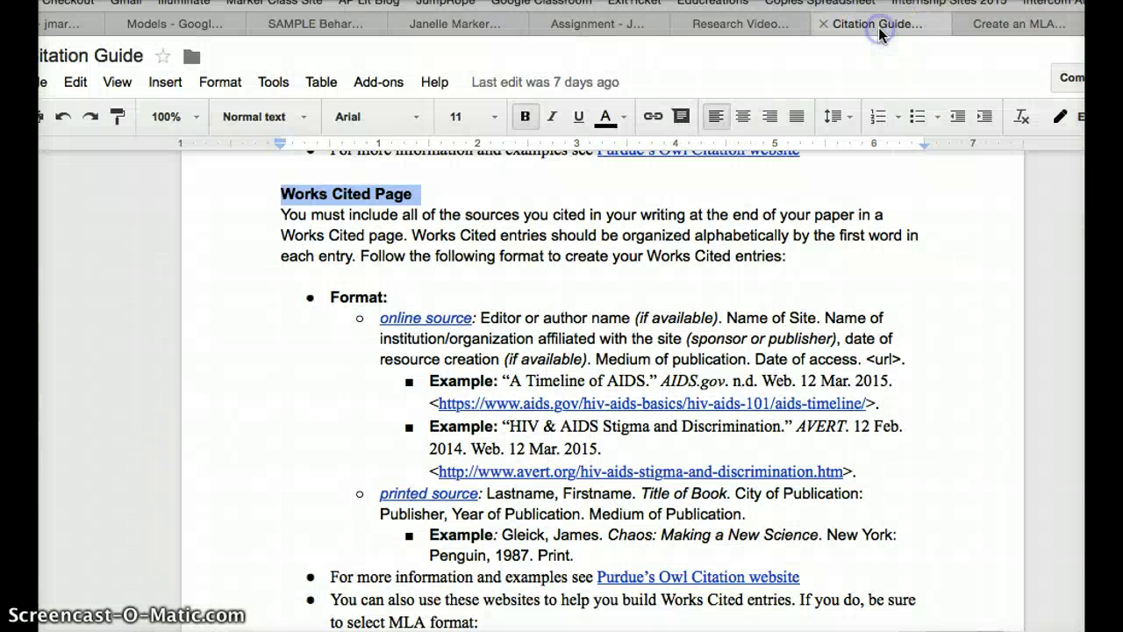
scroll(665, 314, "down", 2)
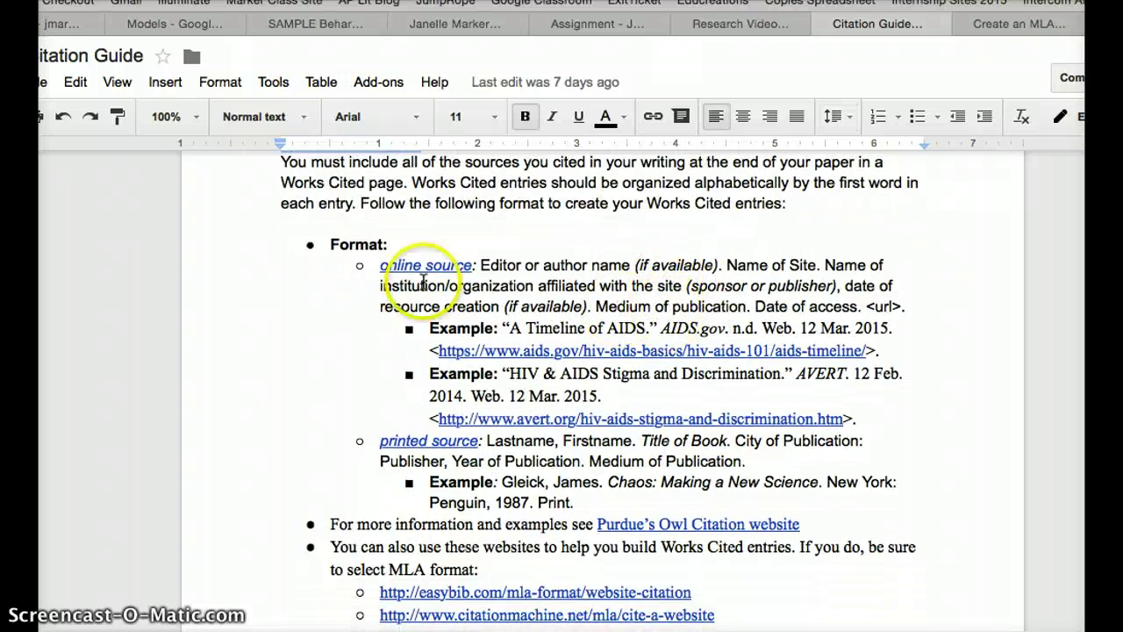
scroll(478, 215, "up", 10)
scroll(483, 217, "down", 5)
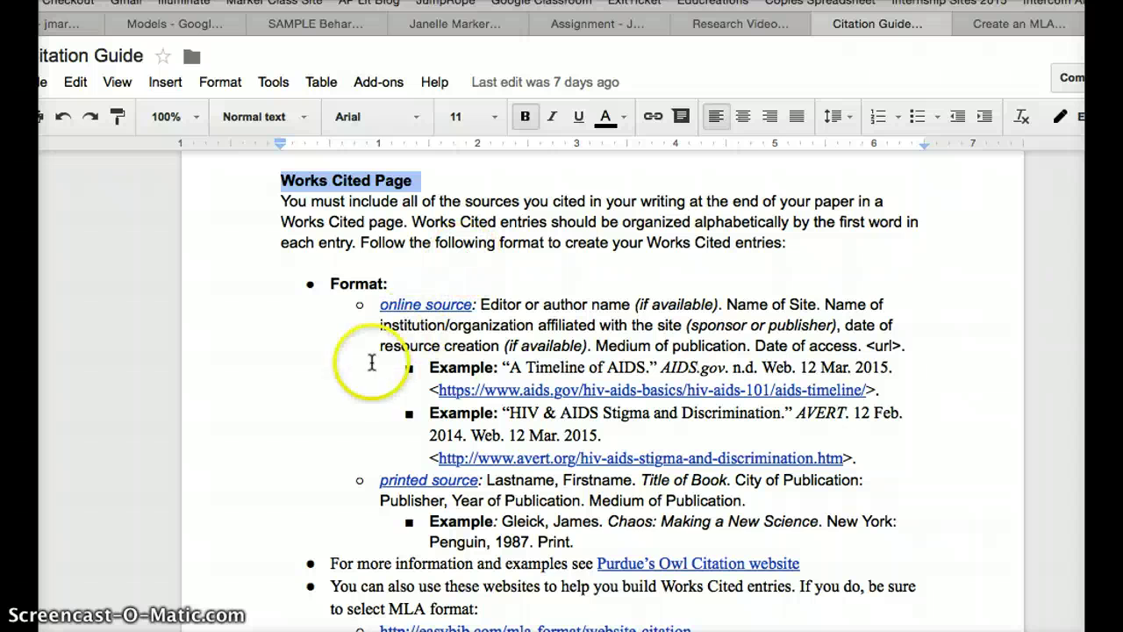
scroll(371, 363, "down", 2)
scroll(375, 336, "up", 1)
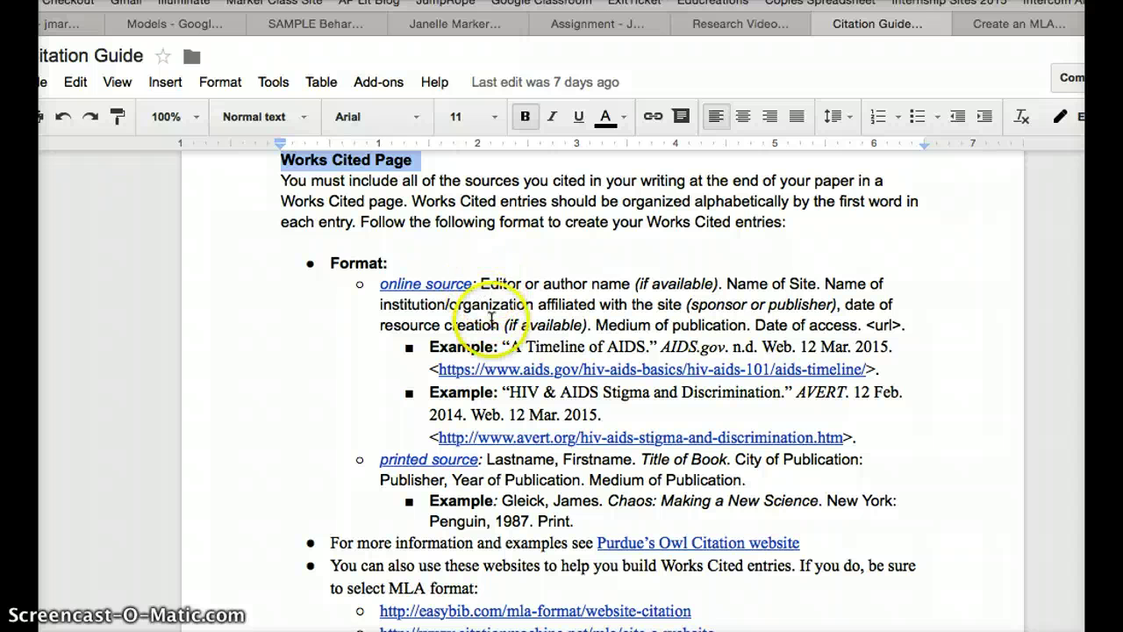
Examine each element of the online source format, from author name to URL, and the "HIV & AIDS Stigma and Discrimination" example.
left_click_drag(482, 286, 611, 283)
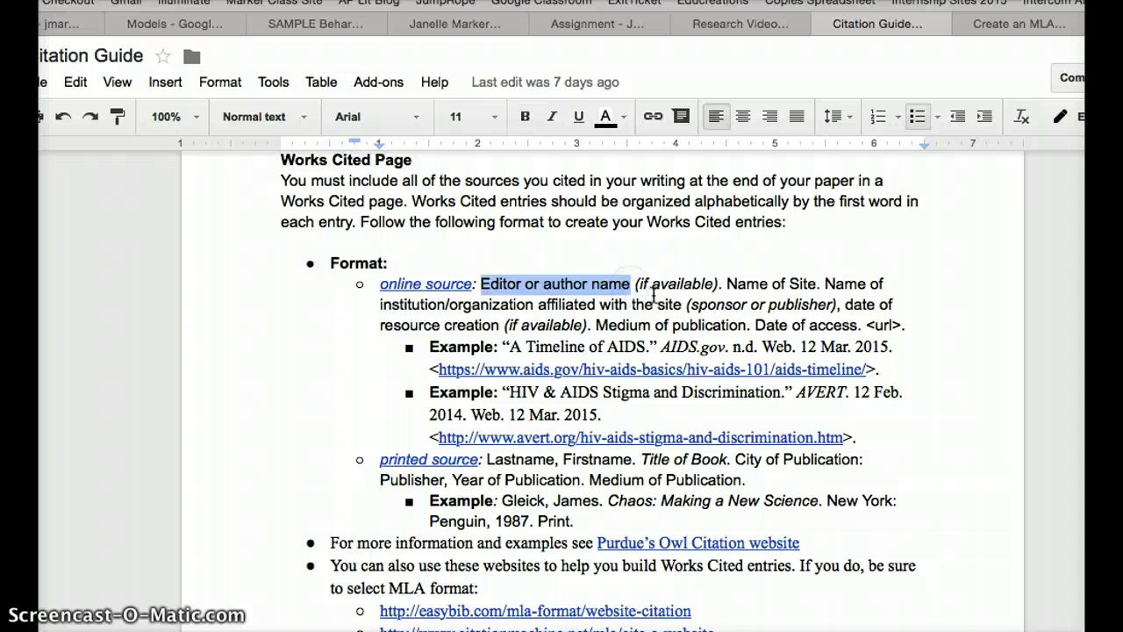
left_click_drag(726, 283, 680, 304)
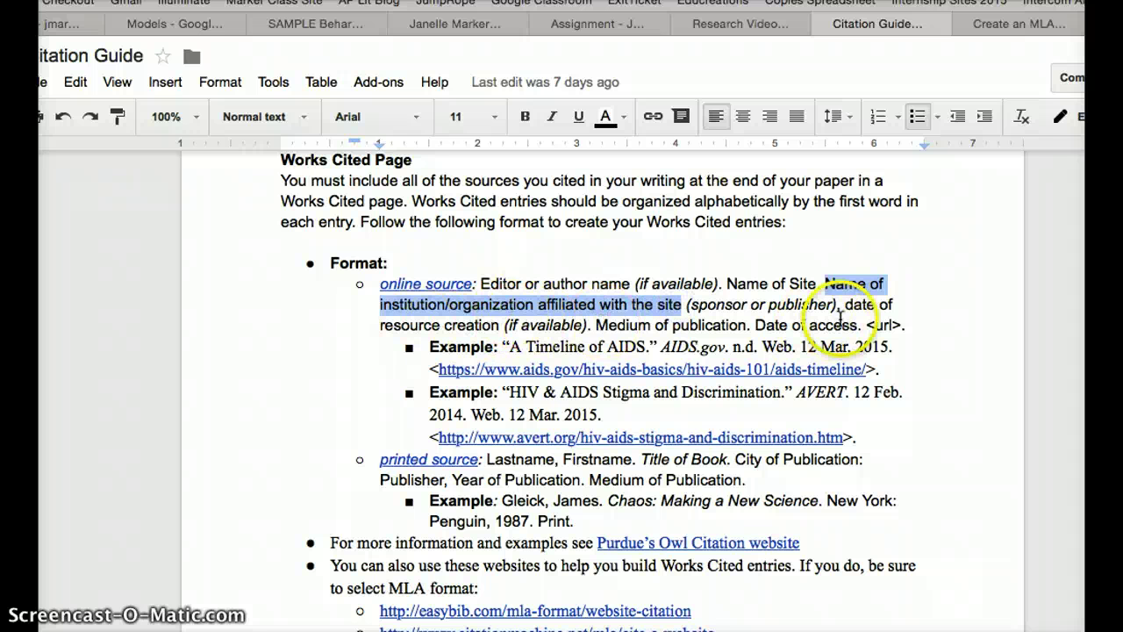
left_click_drag(845, 305, 503, 326)
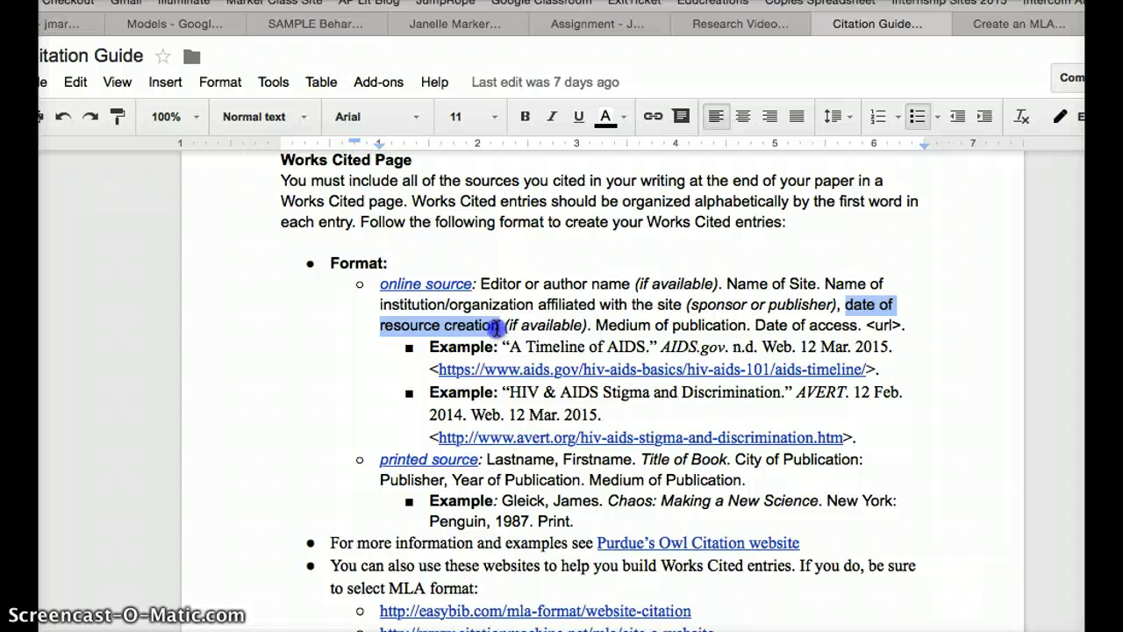
left_click_drag(595, 326, 737, 320)
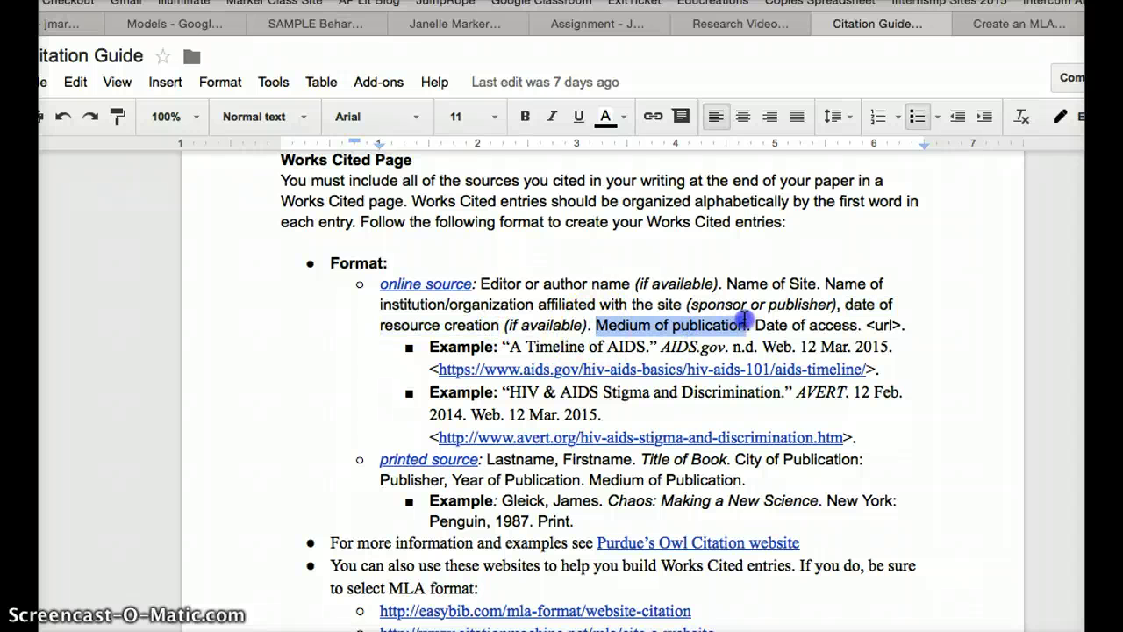
double_click(486, 414)
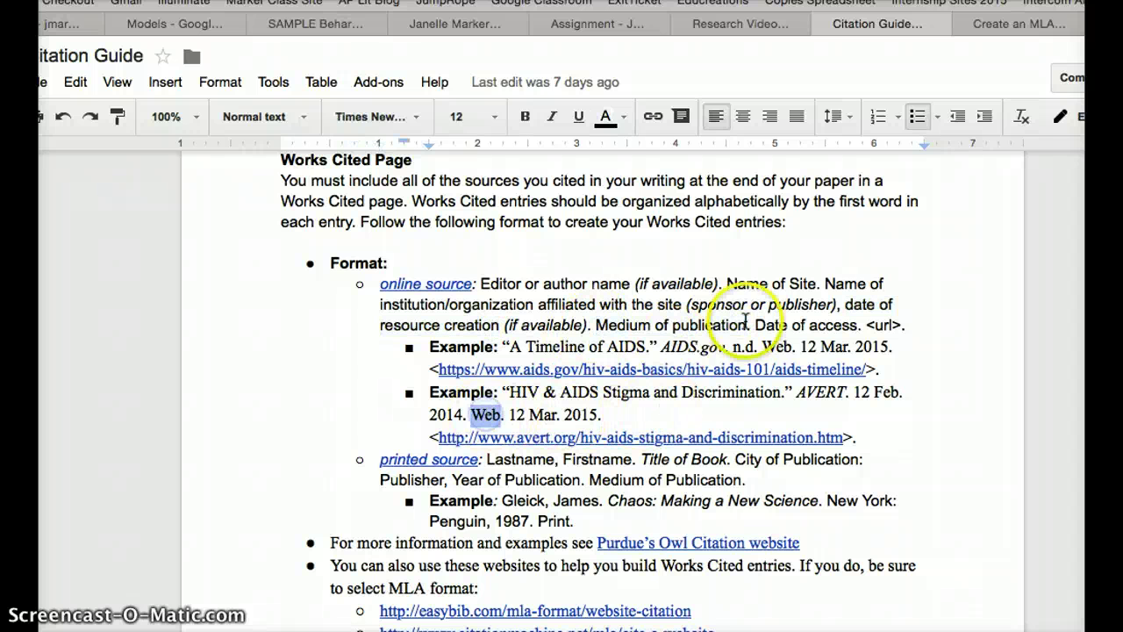
left_click_drag(755, 325, 894, 328)
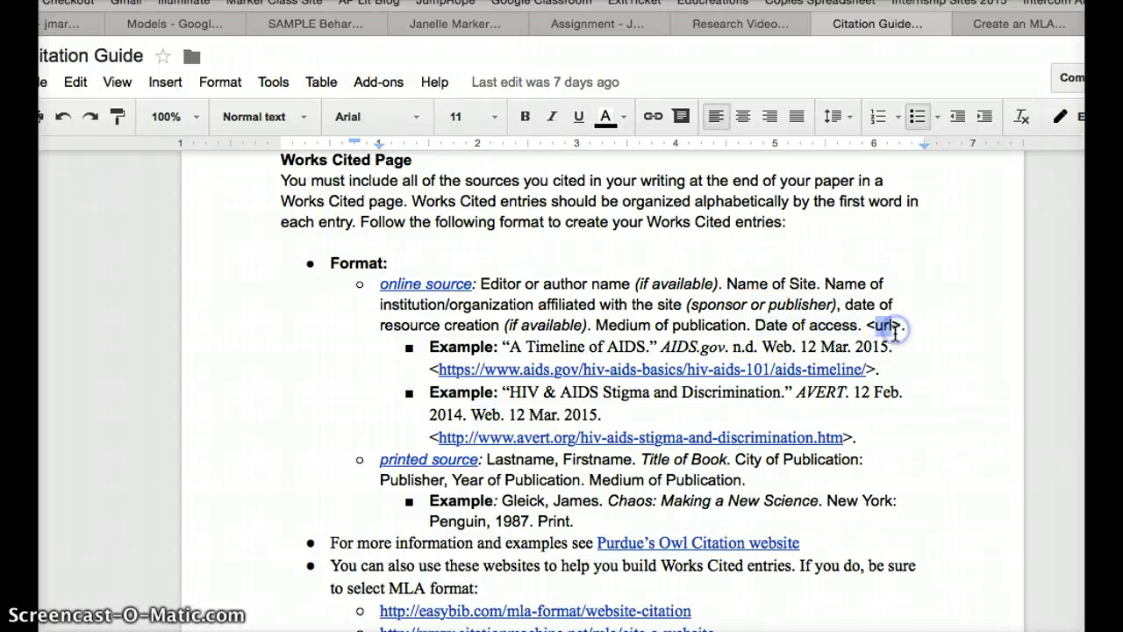
scroll(709, 401, "down", 1)
left_click_drag(864, 404, 503, 360)
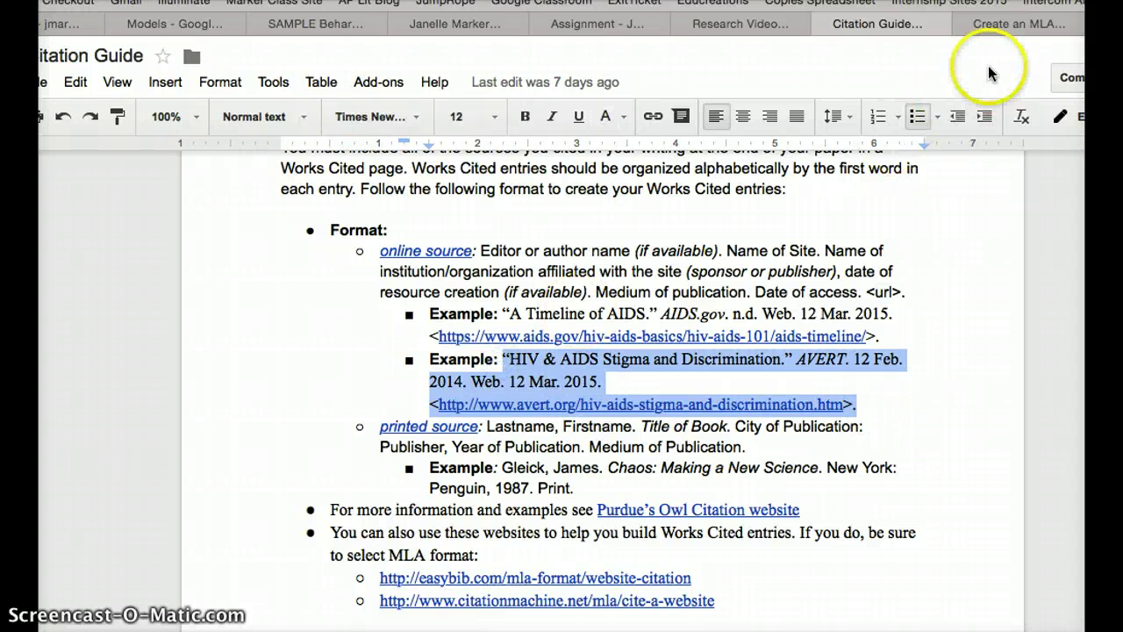
Check the author on the Gilder Lehrman article page and add the author's first name and a period to the first Works Cited entry.
left_click(1000, 24)
left_click(1104, 23)
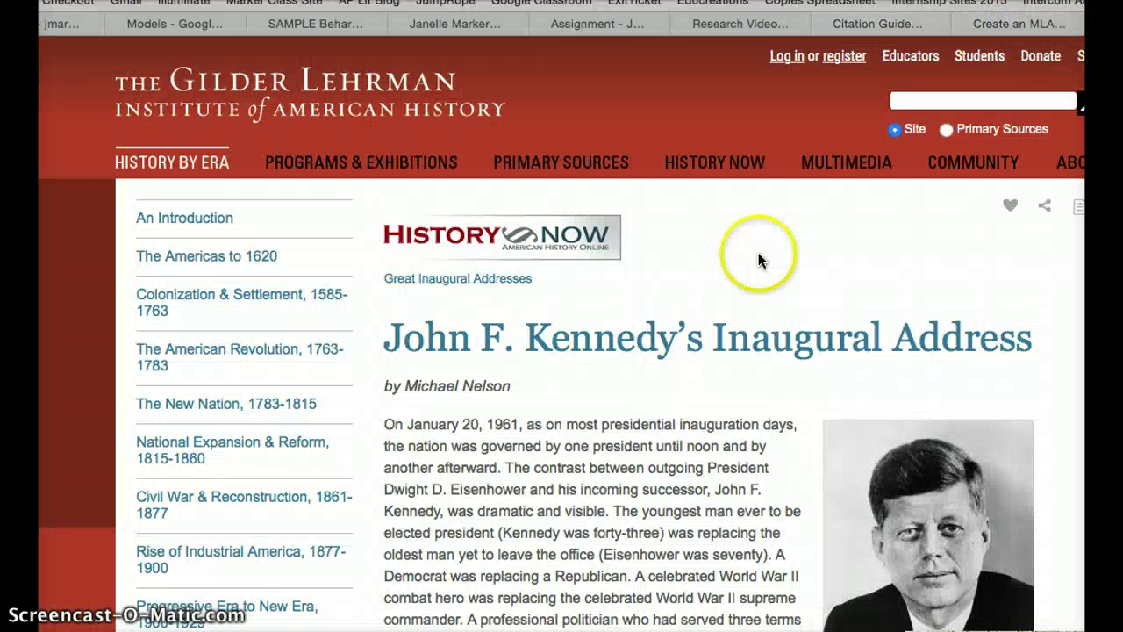
scroll(758, 253, "down", 2)
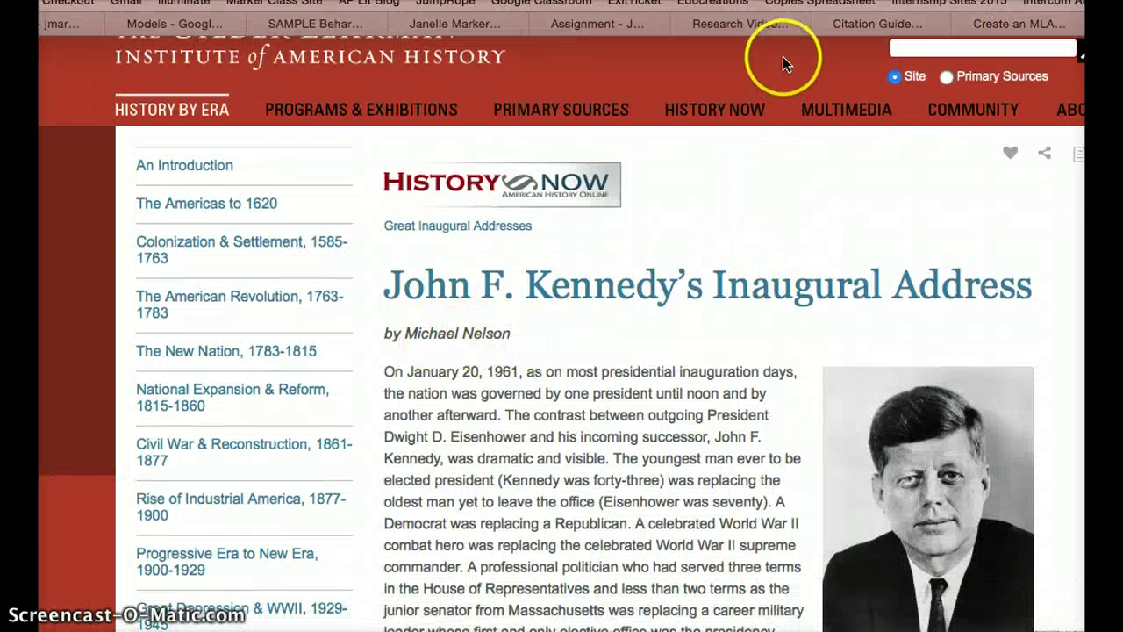
left_click(882, 26)
left_click(745, 24)
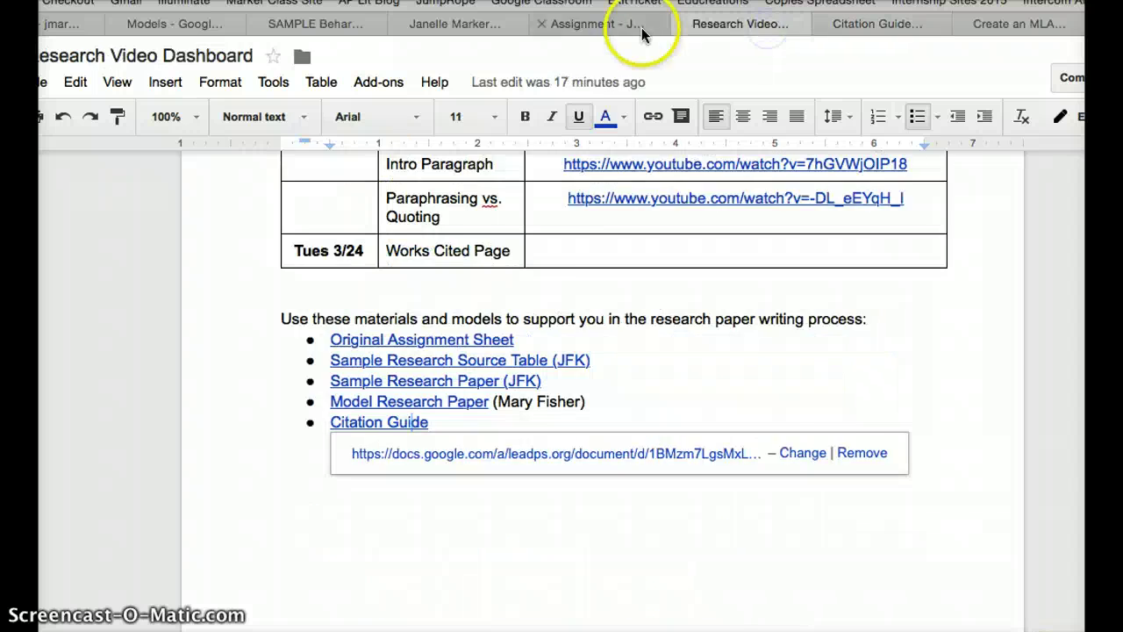
left_click(632, 24)
left_click(466, 23)
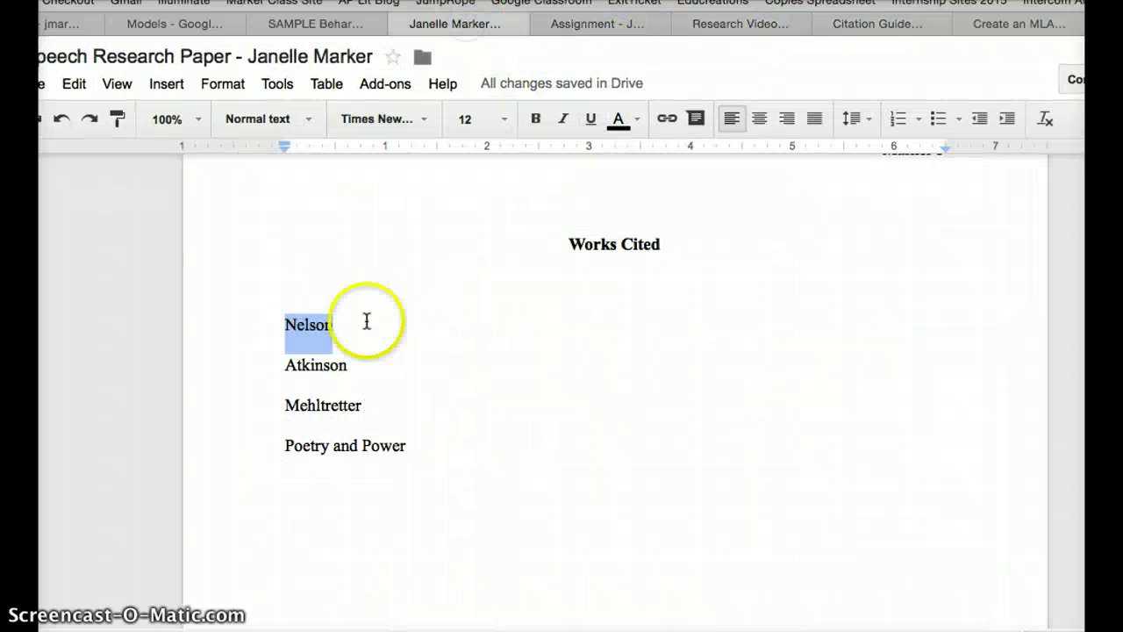
left_click(284, 323)
type(", Michael.")
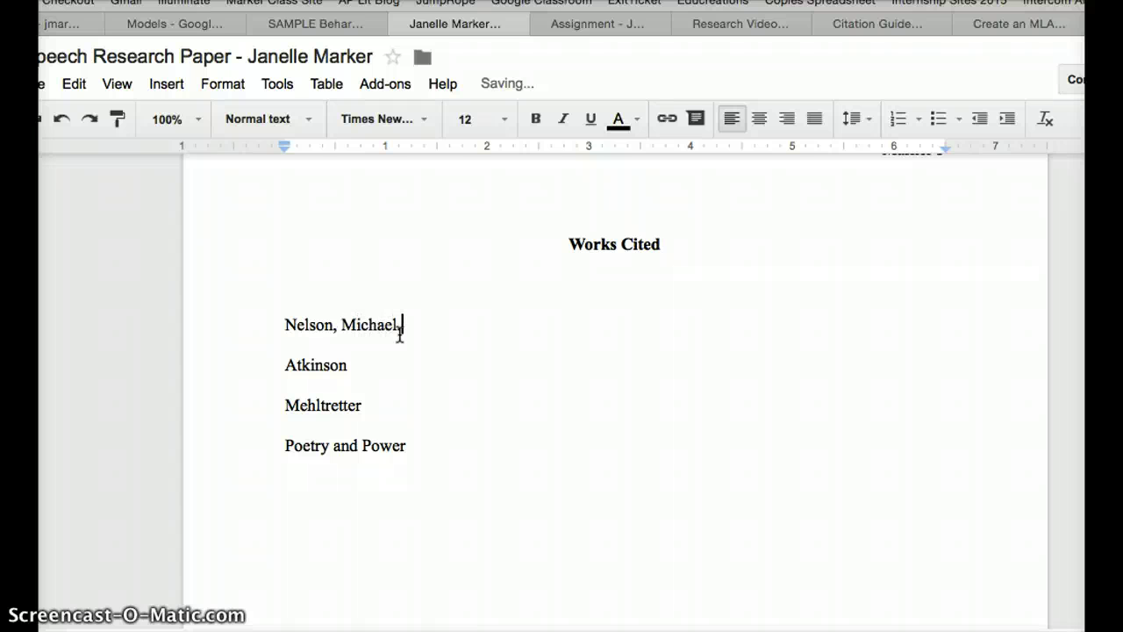
Following the citation guide's example, add the article title “John F. Kennedy’s Inaugural Address.” in quotation marks after the author in the first Works Cited entry.
left_click(944, 27)
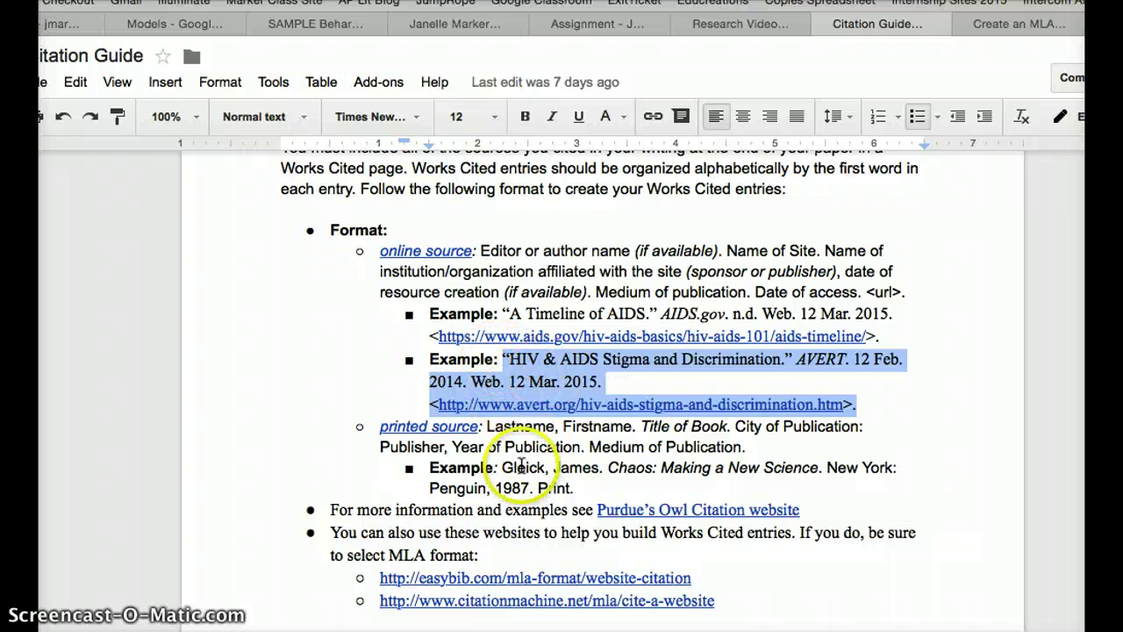
left_click(513, 427)
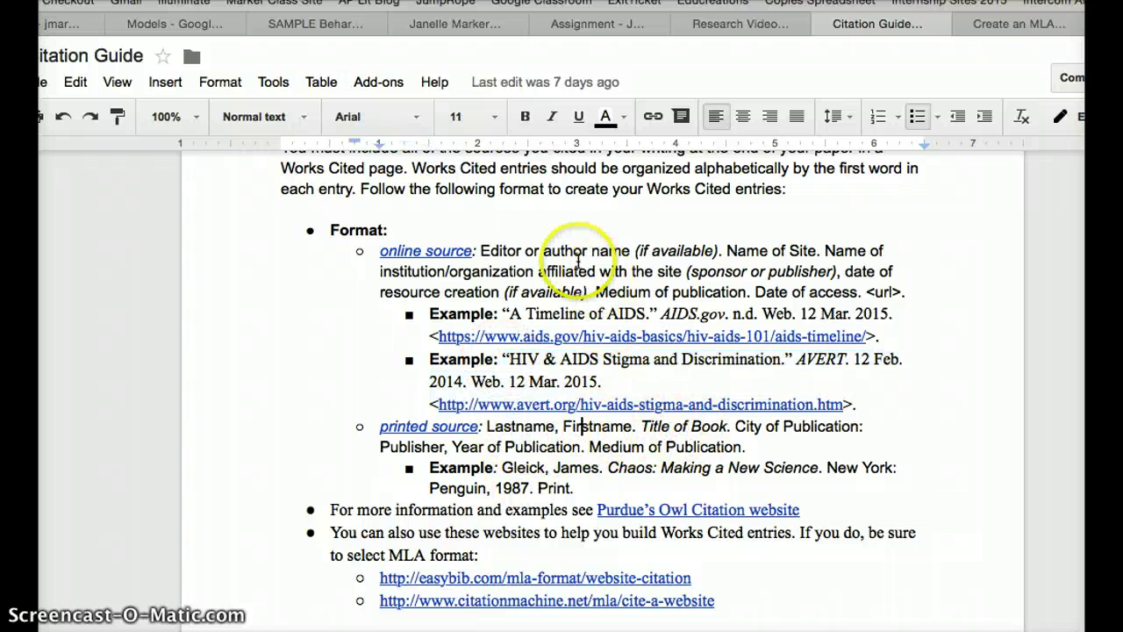
left_click_drag(727, 252, 775, 254)
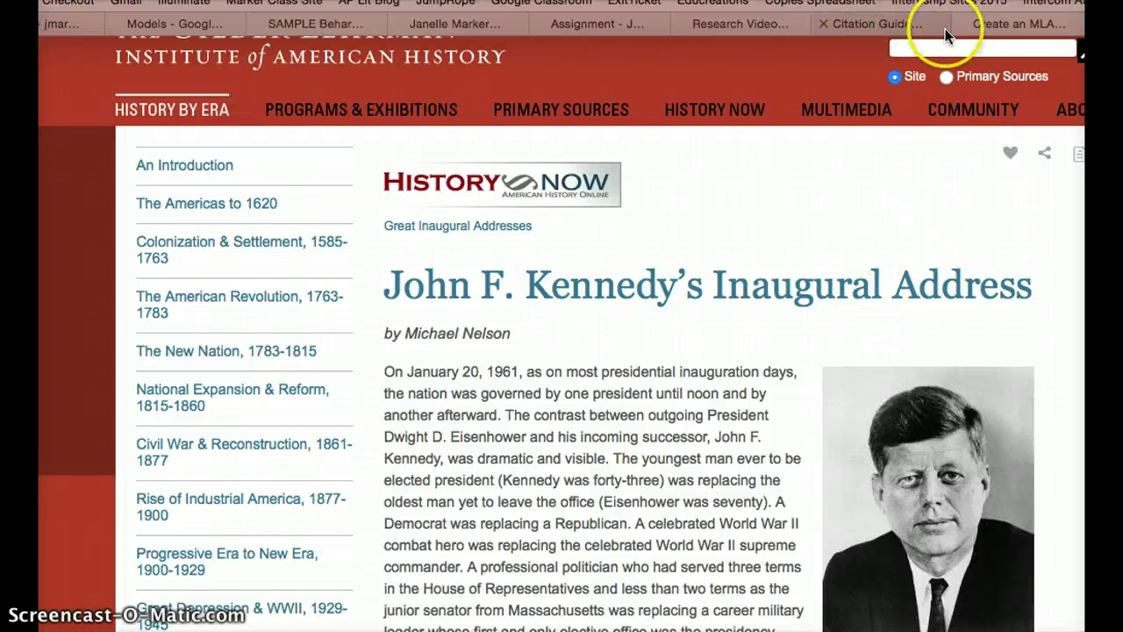
left_click(875, 28)
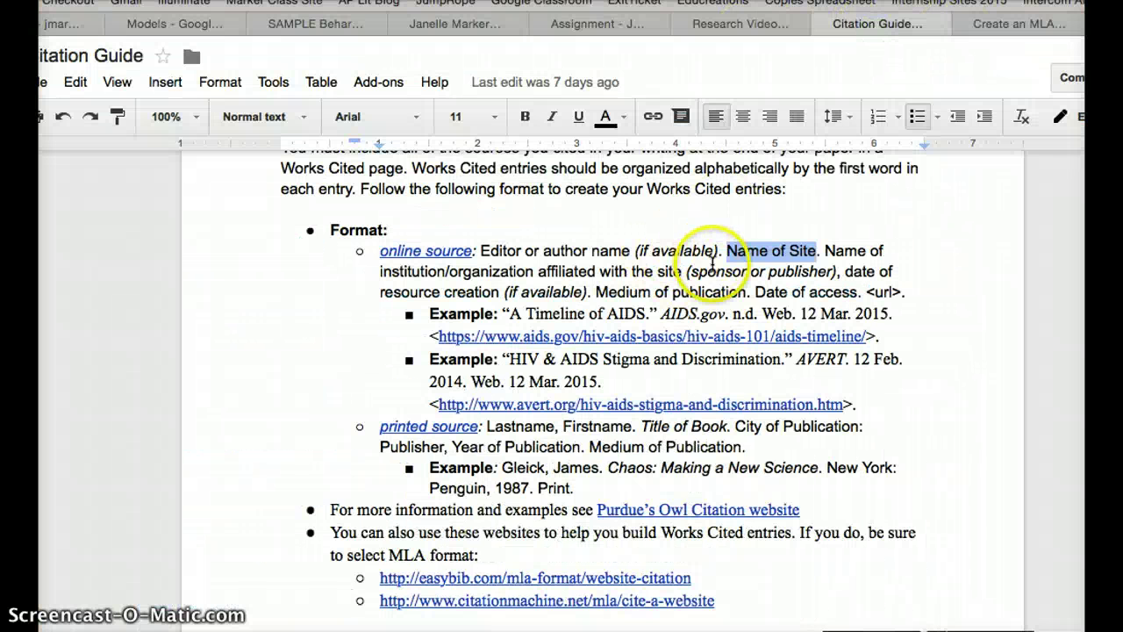
left_click_drag(656, 314, 502, 314)
left_click(517, 33)
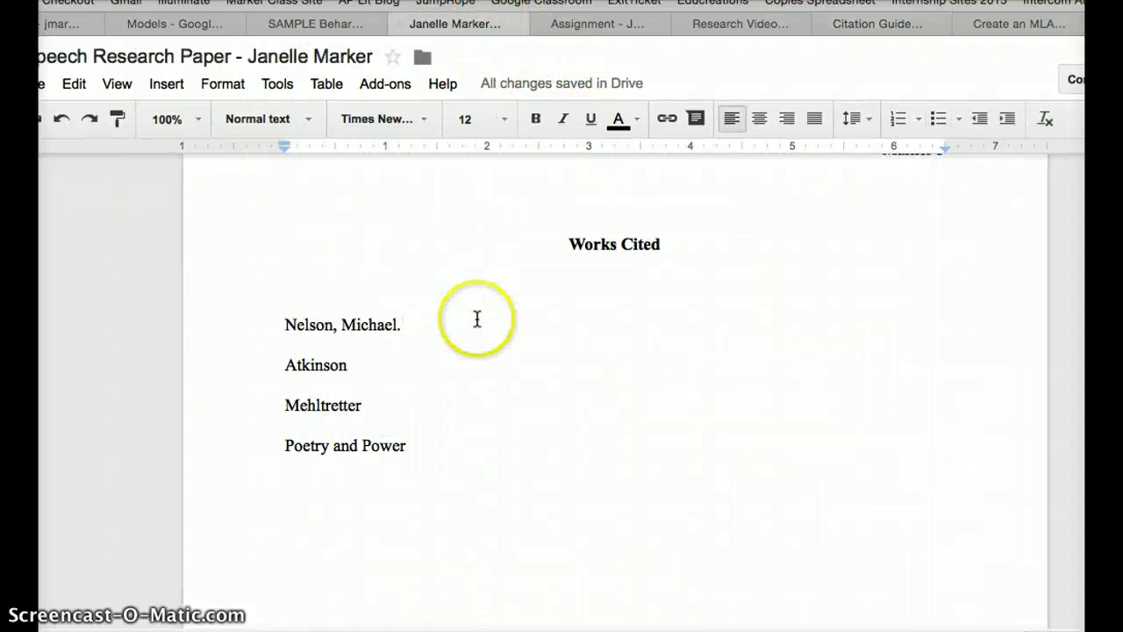
type("\"")
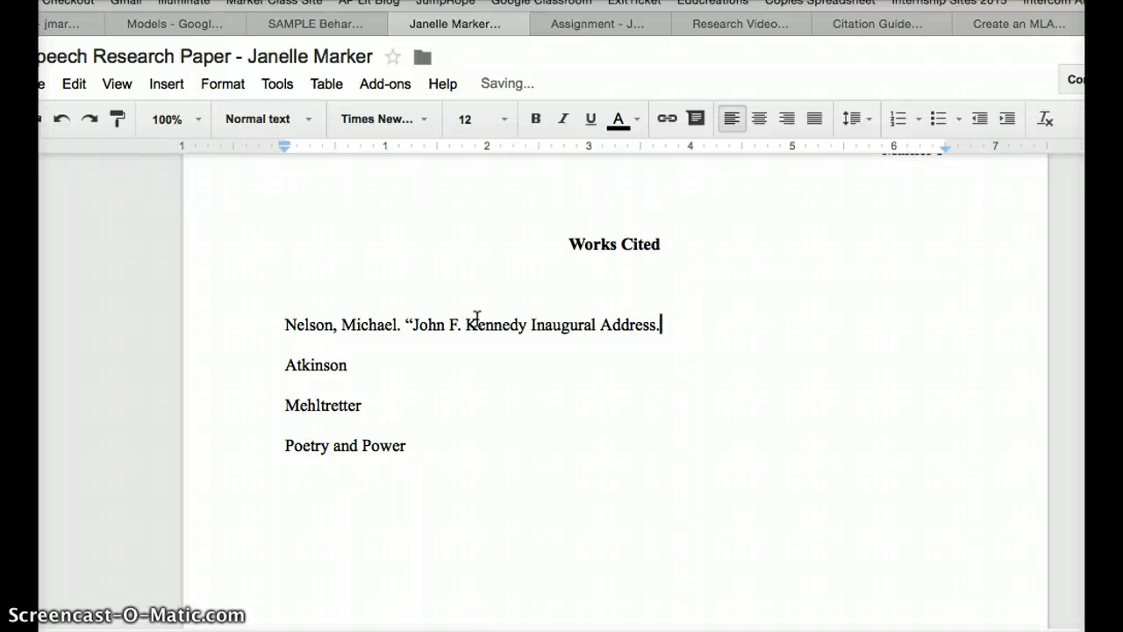
left_click(1107, 24)
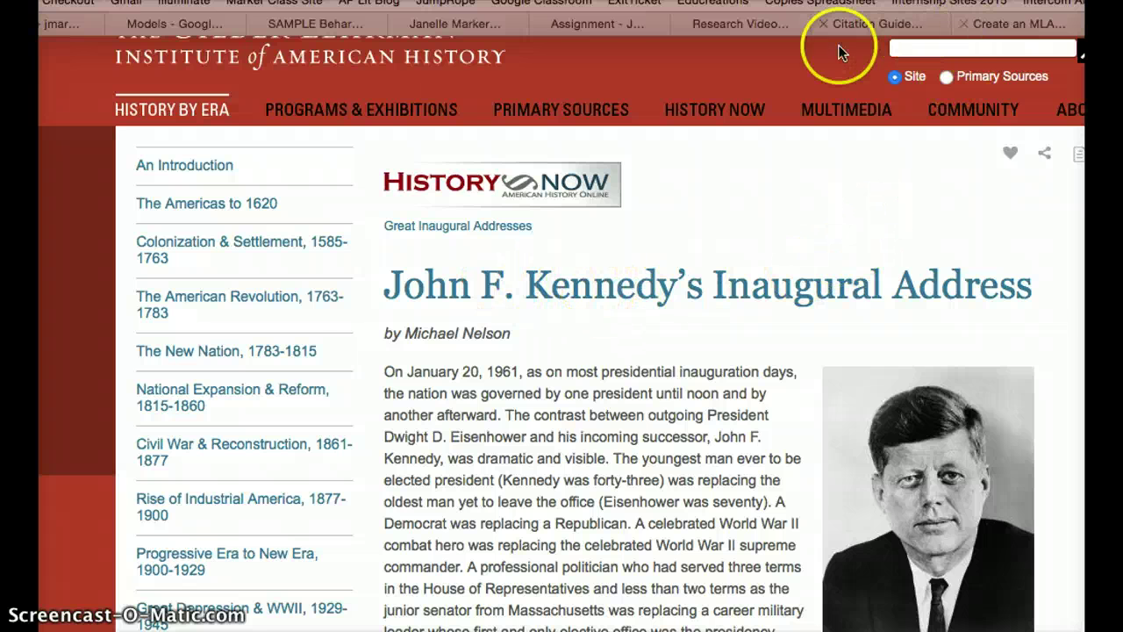
left_click(492, 24)
type(".\"")
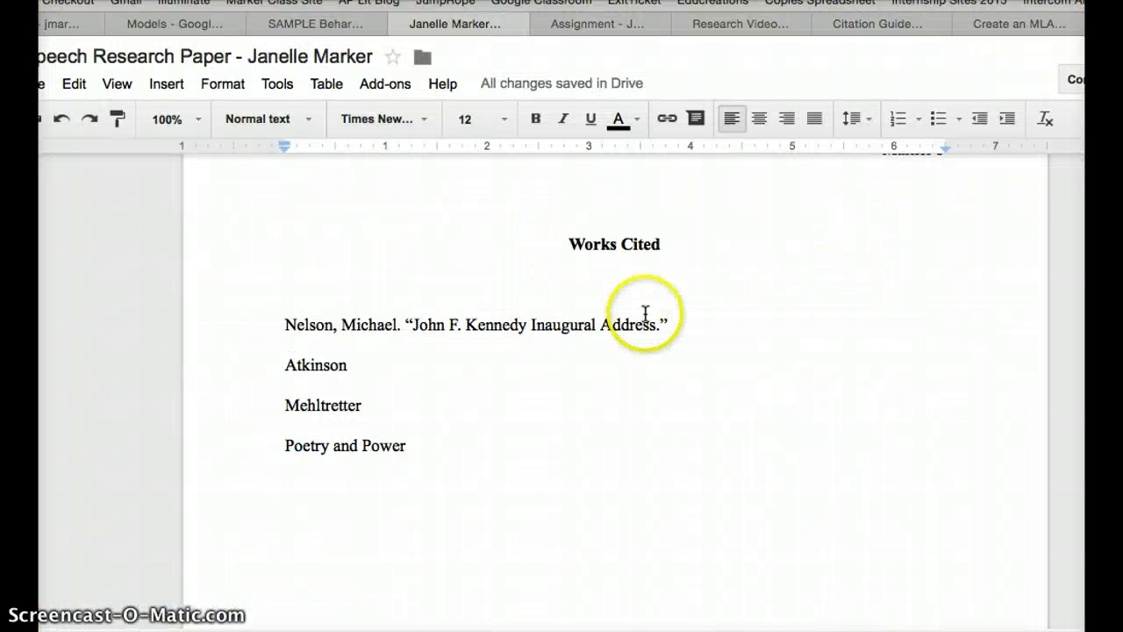
left_click(527, 324)
type("'s")
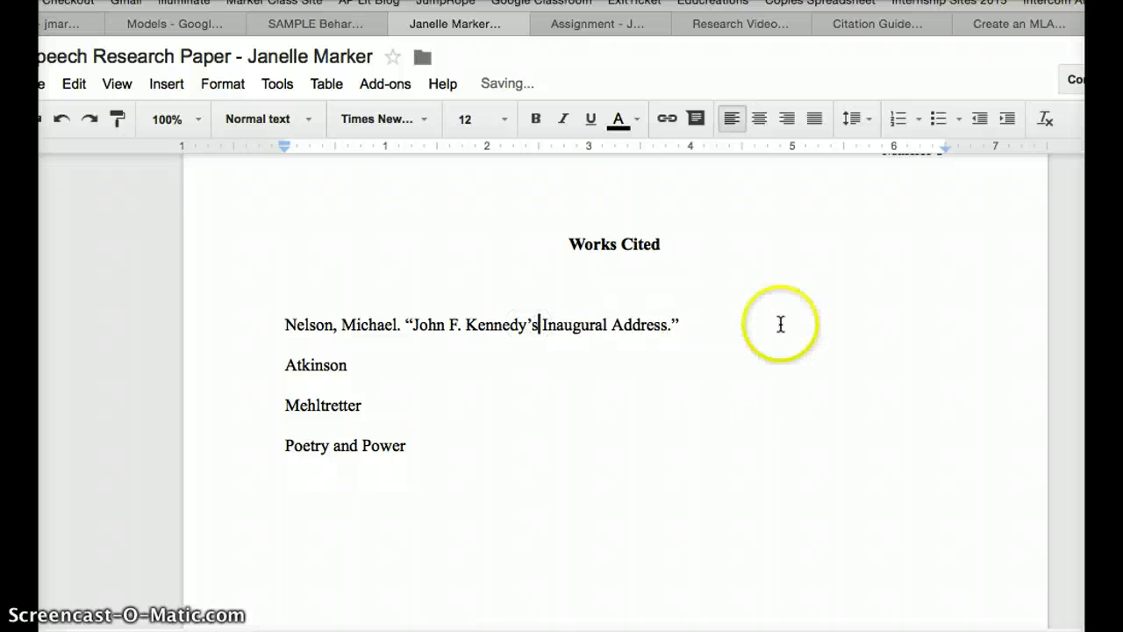
Compare the site name element and the AIDS.gov example in the citation guide with the site name on the Gilder Lehrman article page.
left_click(875, 26)
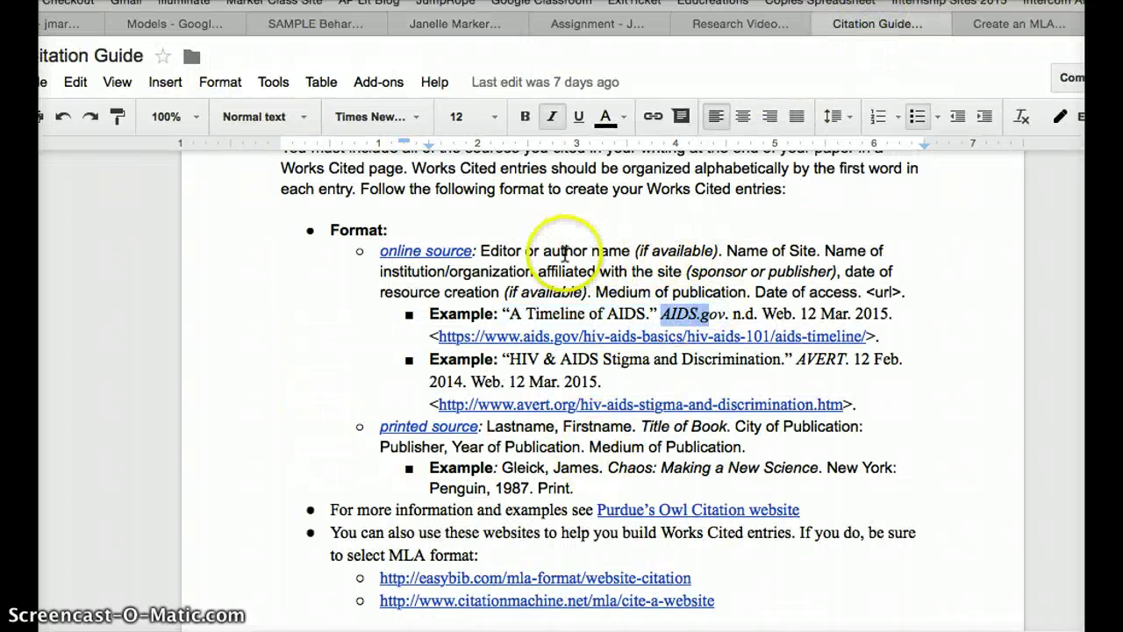
left_click_drag(727, 251, 687, 274)
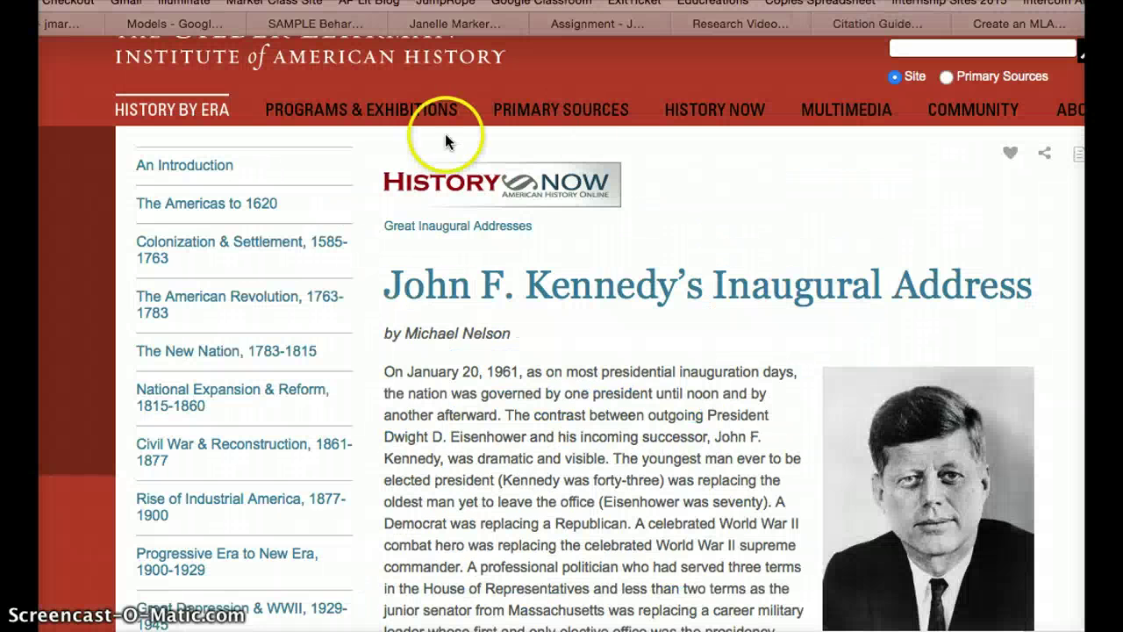
scroll(443, 133, "up", 2)
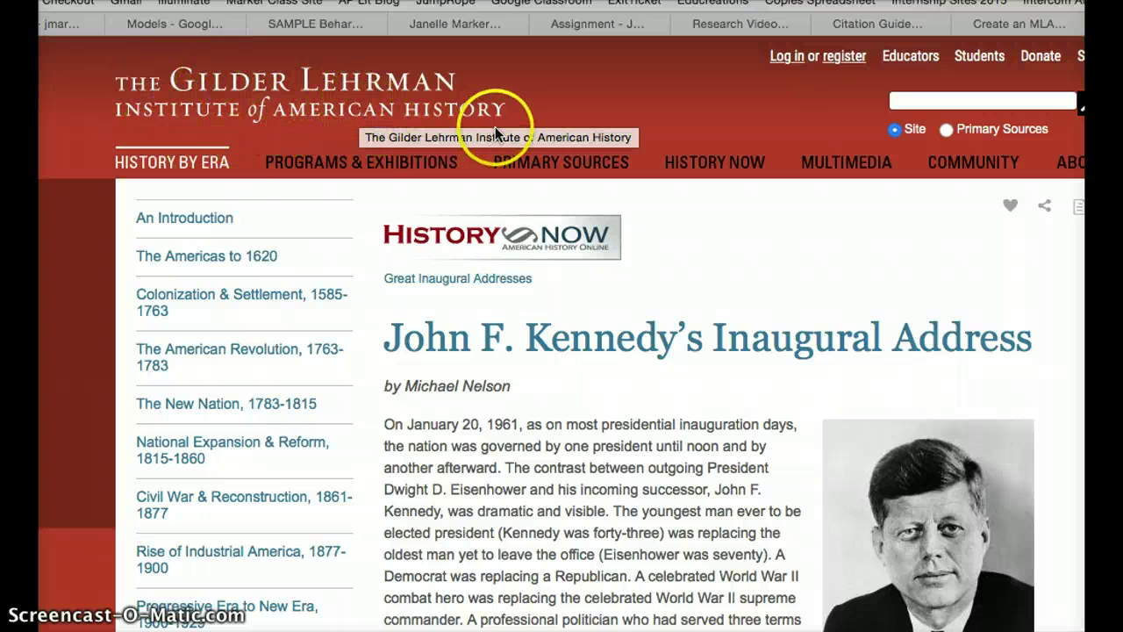
left_click(901, 33)
left_click(698, 278)
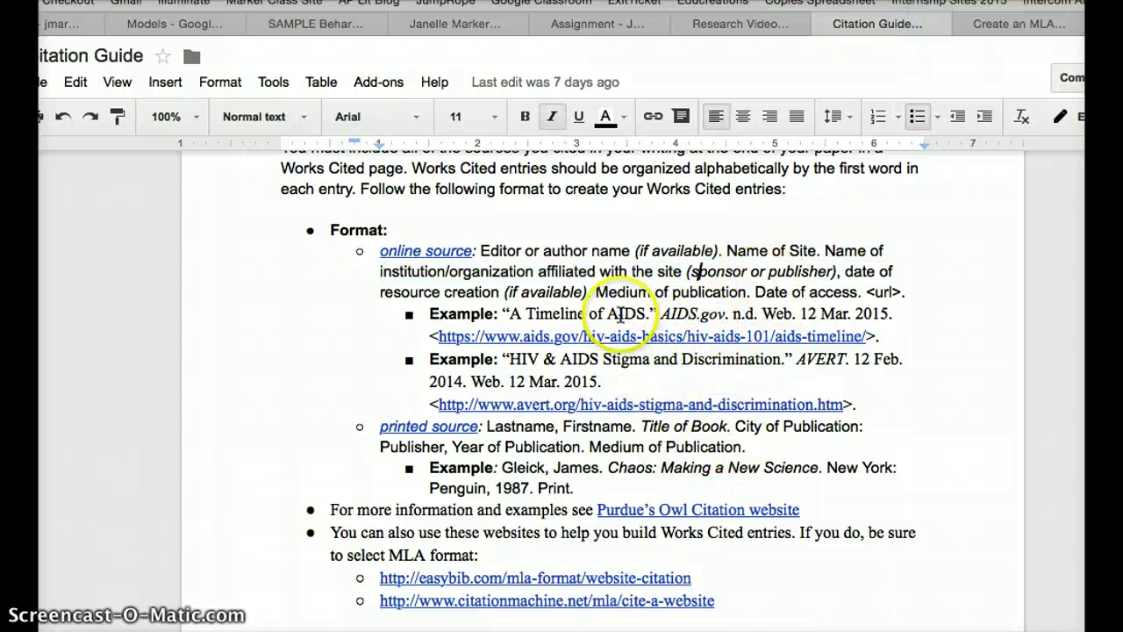
left_click_drag(661, 316, 723, 321)
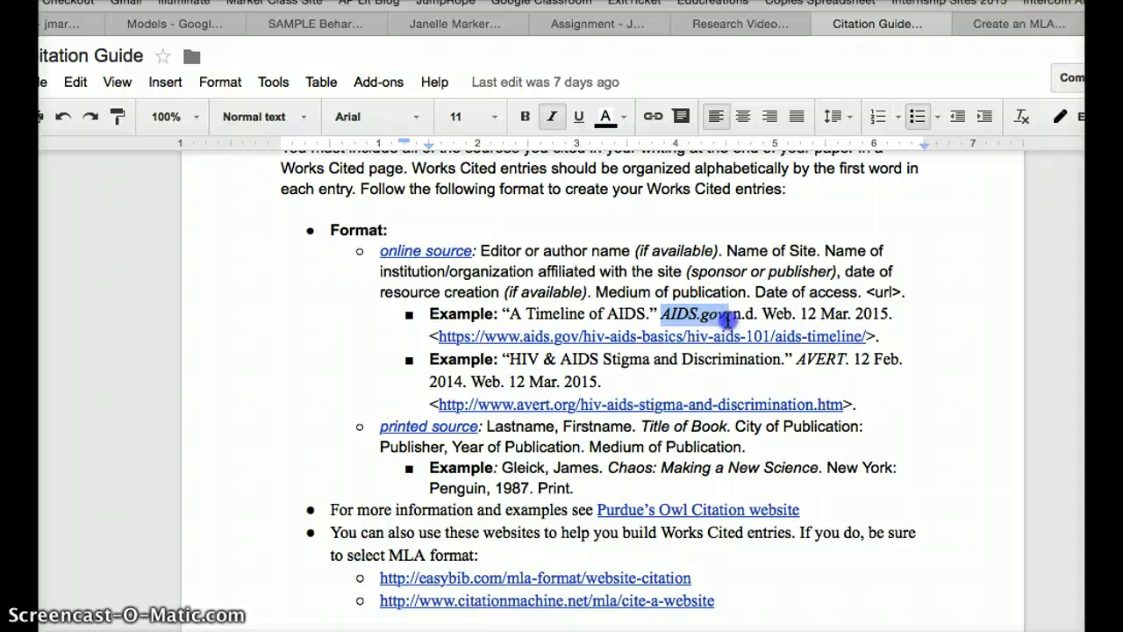
Add the site name “The Gilder Lehrman Institute of American History.” after the article title in the first Works Cited entry.
left_click(478, 27)
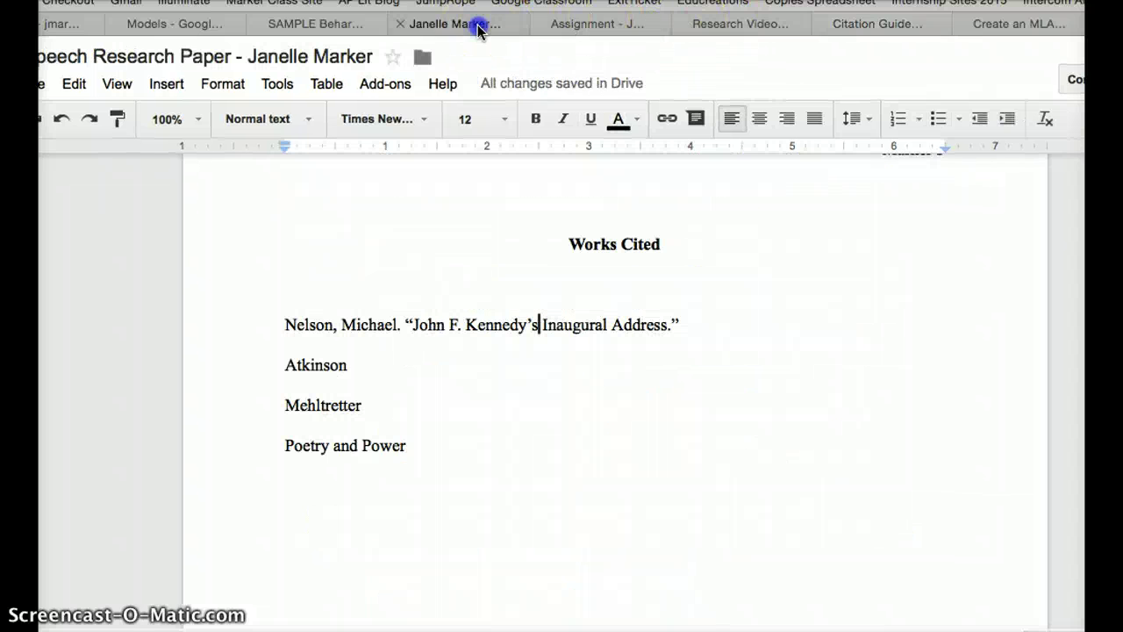
left_click(712, 325)
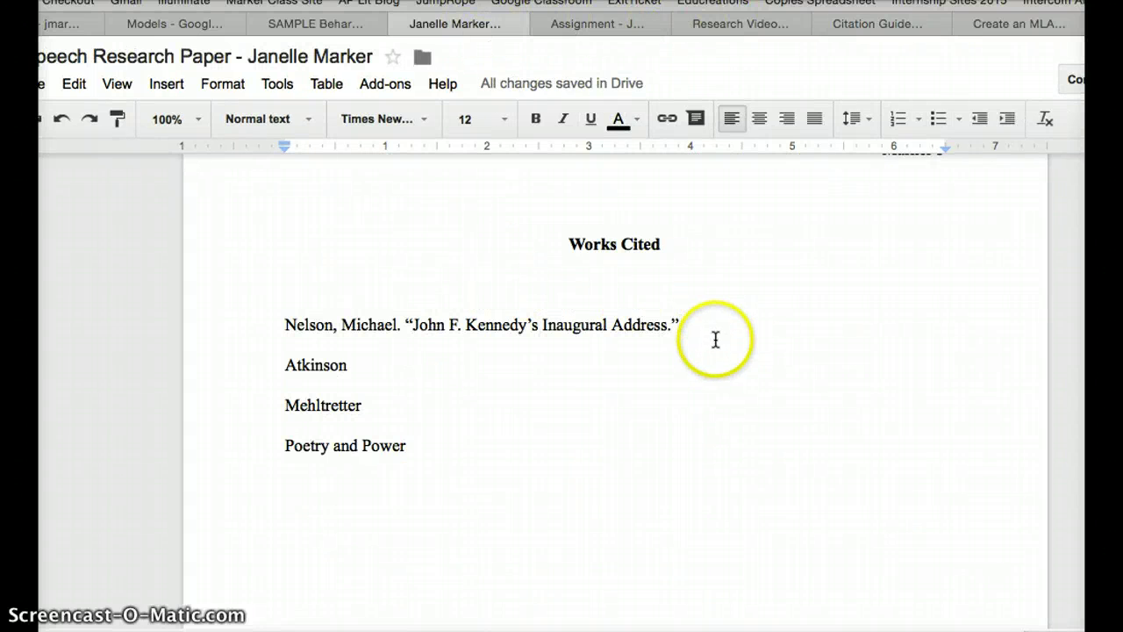
key("ctrl+shift+Tab")
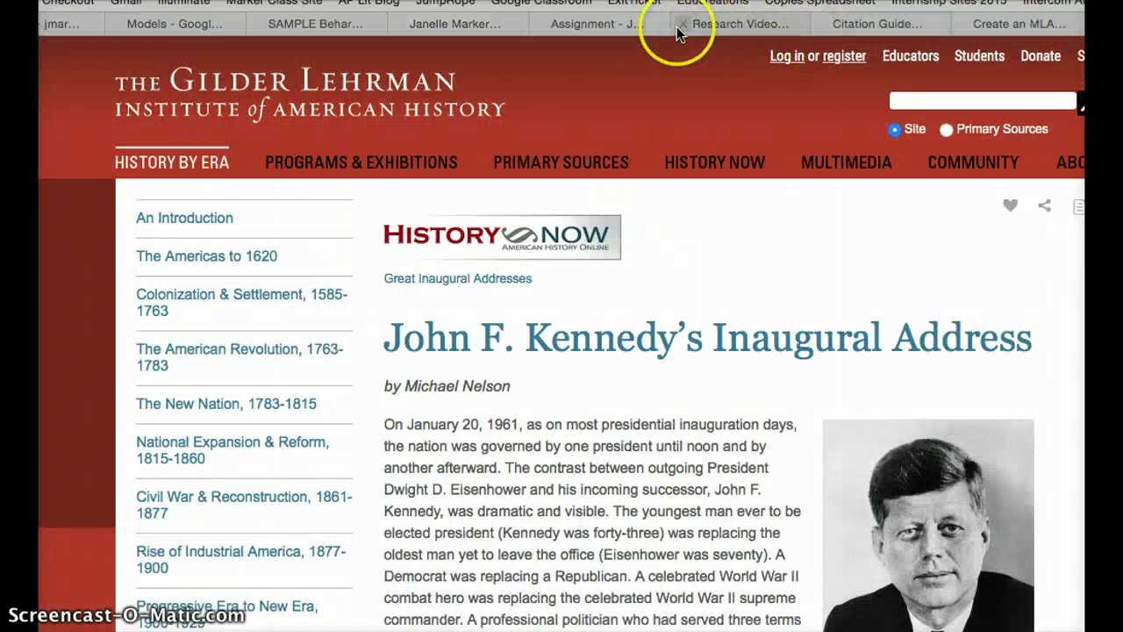
left_click(478, 25)
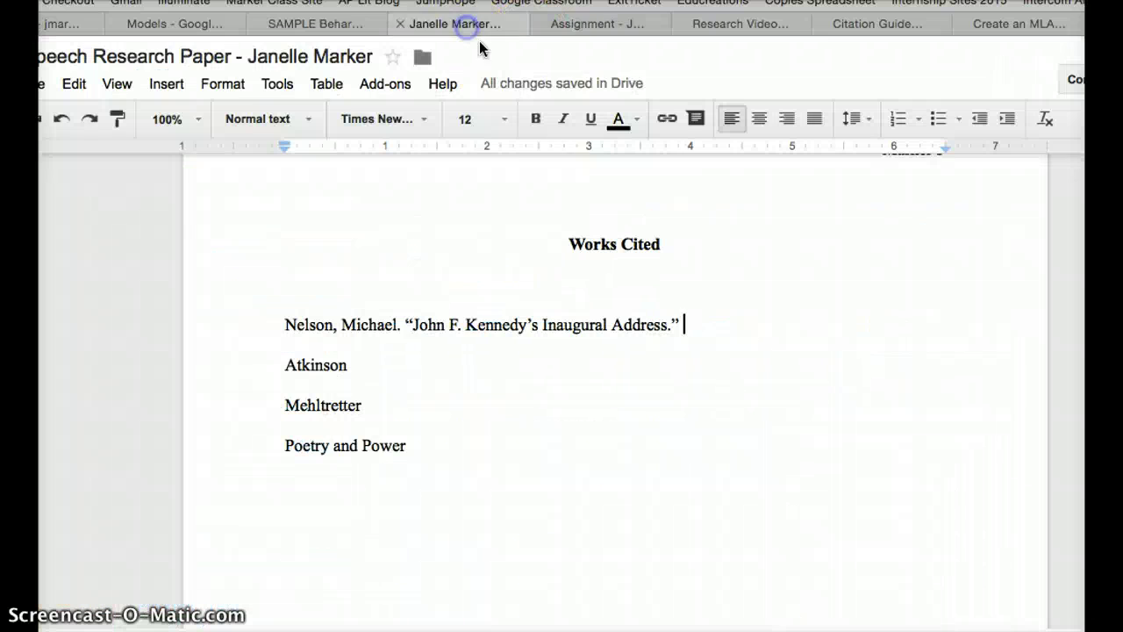
type("Th")
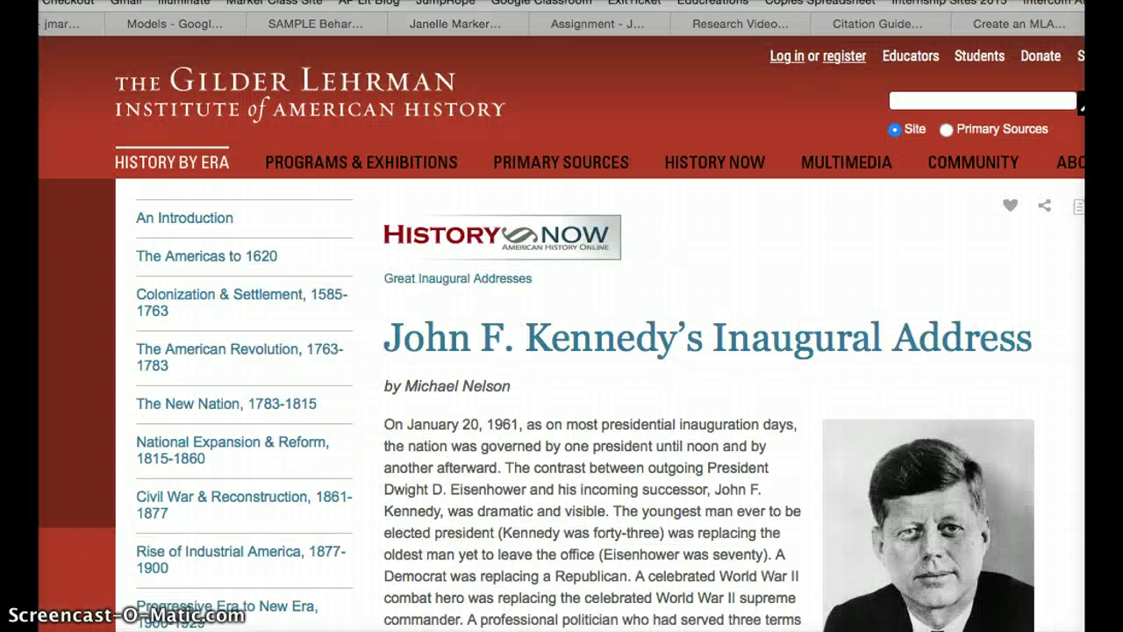
left_click(506, 30)
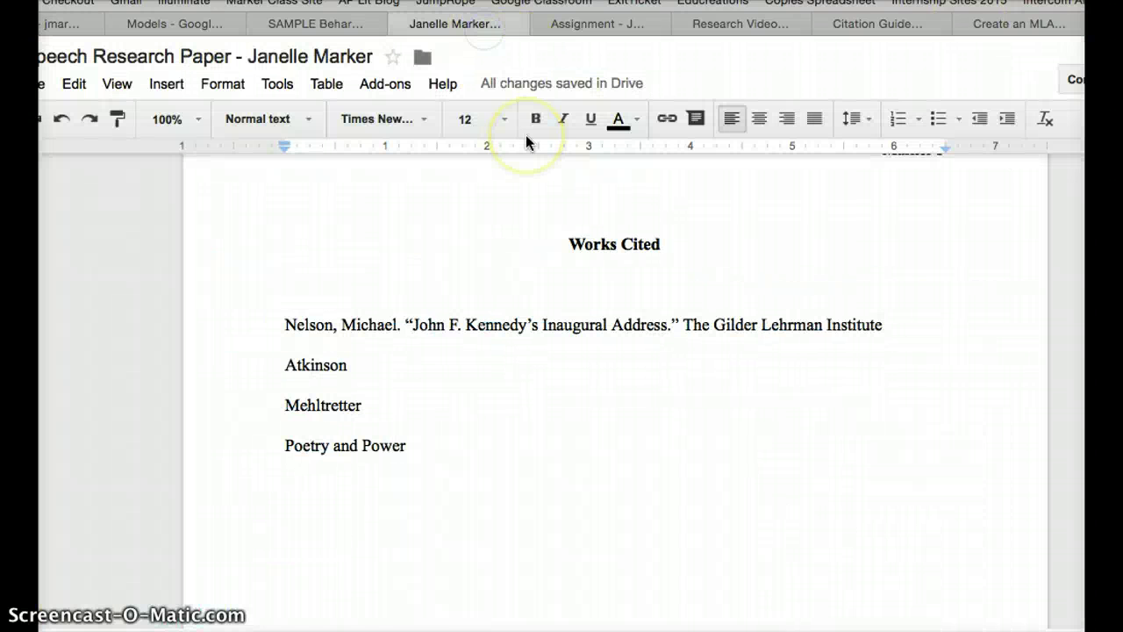
type("of American History.")
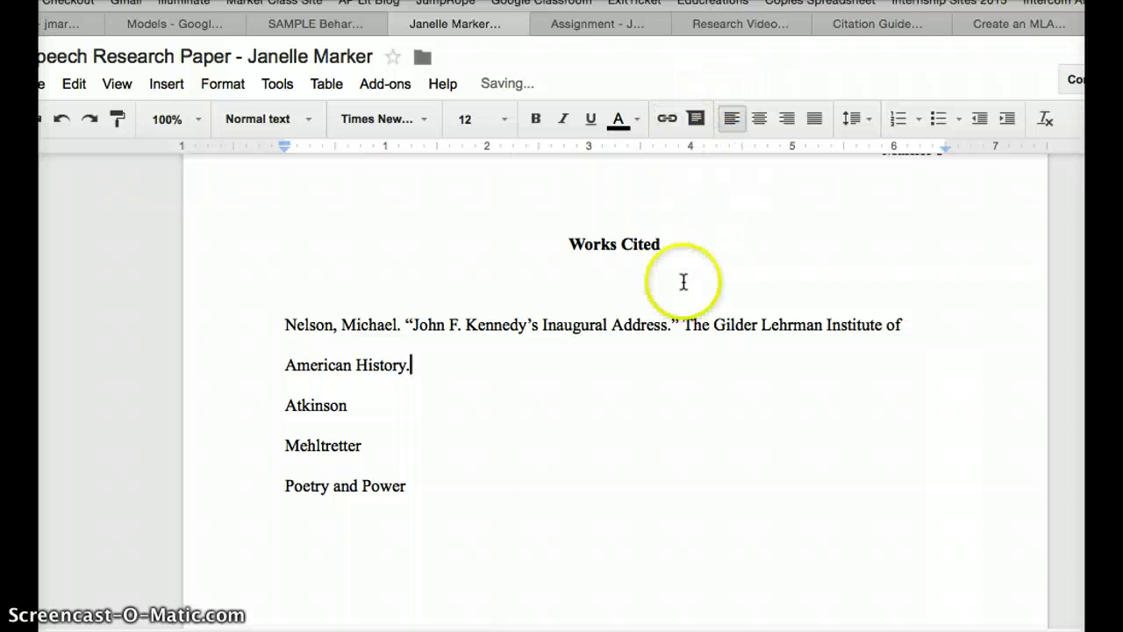
Italicize the site name in the first Works Cited entry.
left_click_drag(682, 331, 418, 360)
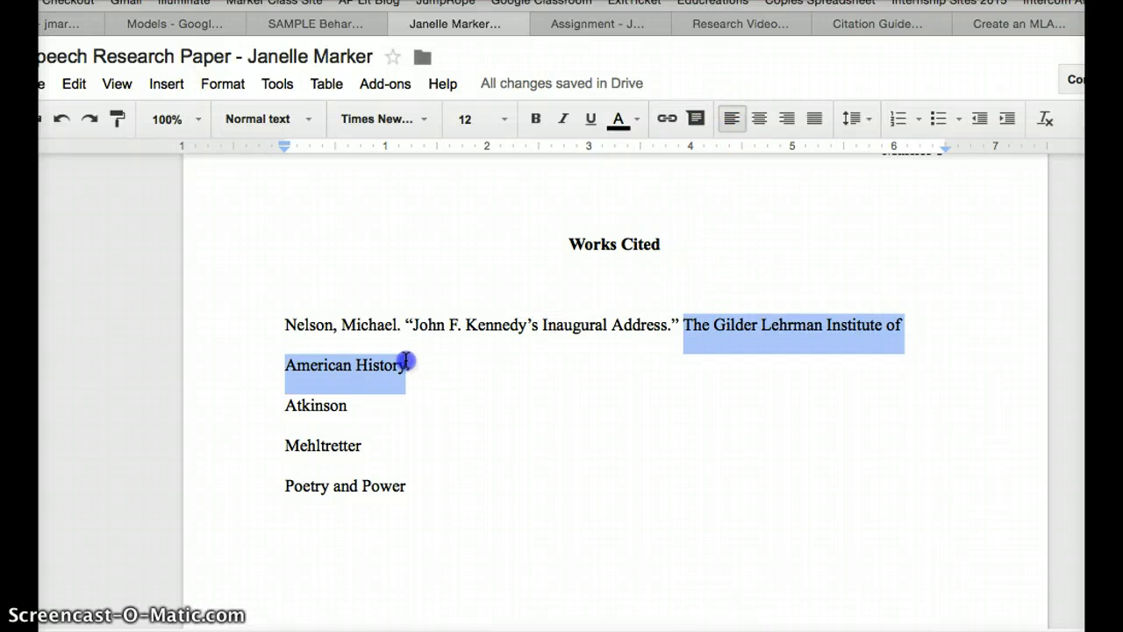
key("super+i")
left_click(444, 366)
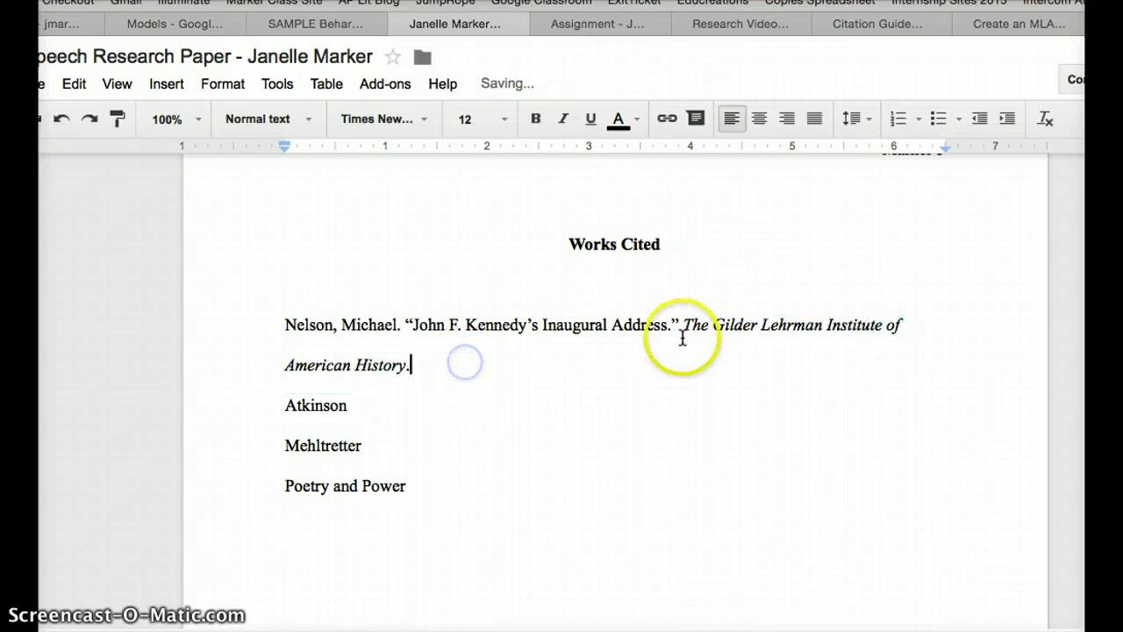
Check the sponsor or publisher element in the citation guide and search the Gilder Lehrman article page for a sponsor and creation date.
left_click(912, 30)
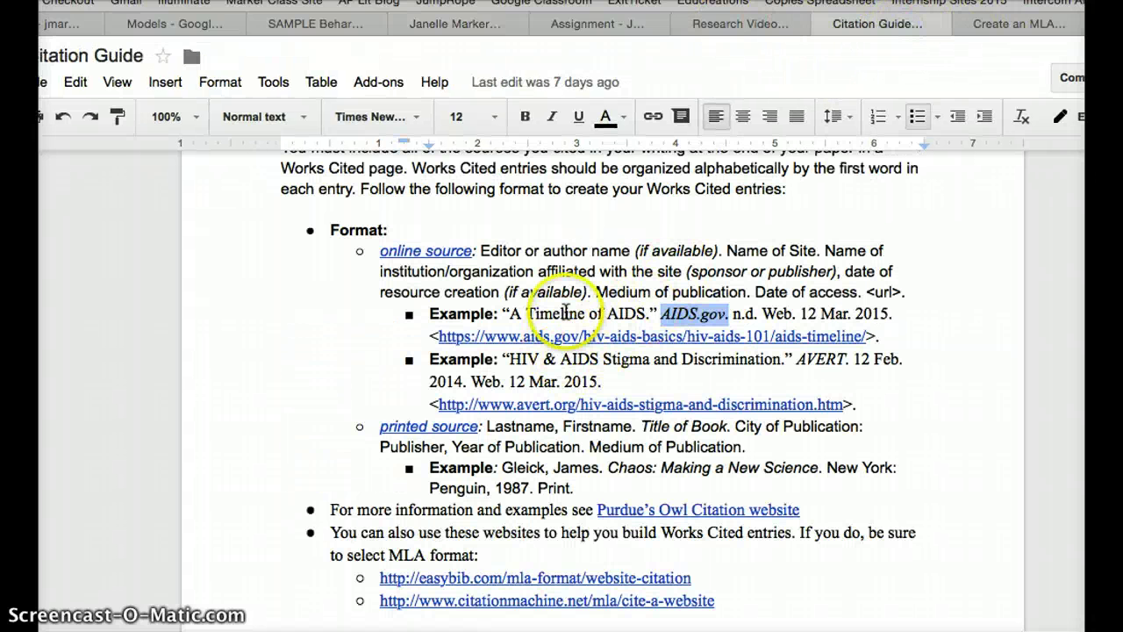
left_click_drag(566, 271, 835, 271)
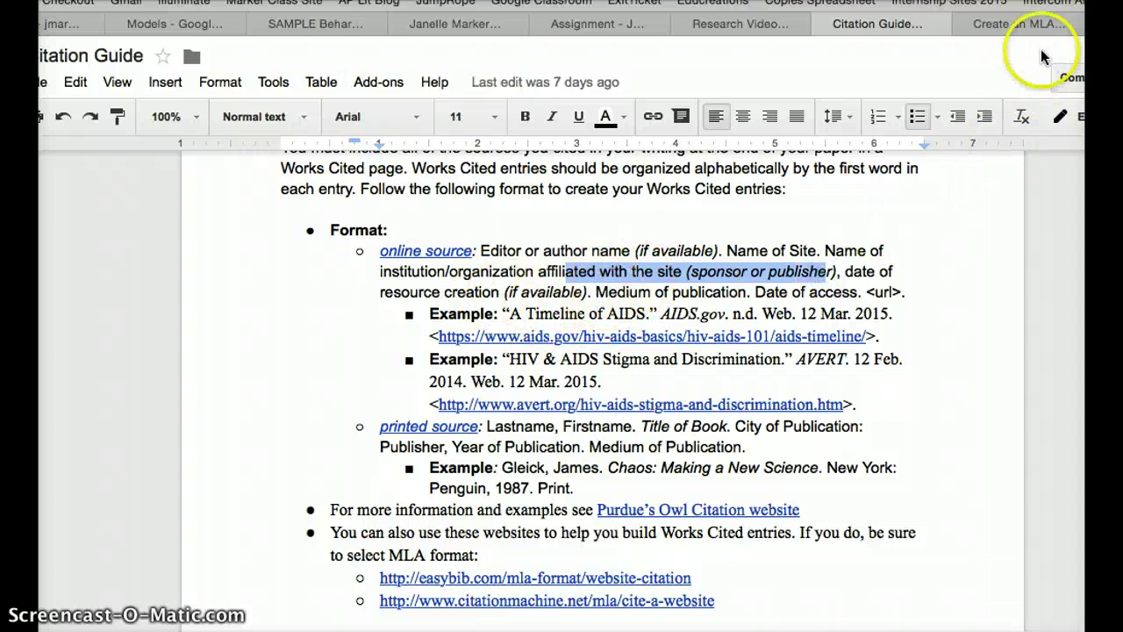
left_click(1076, 24)
scroll(789, 257, "down", 2)
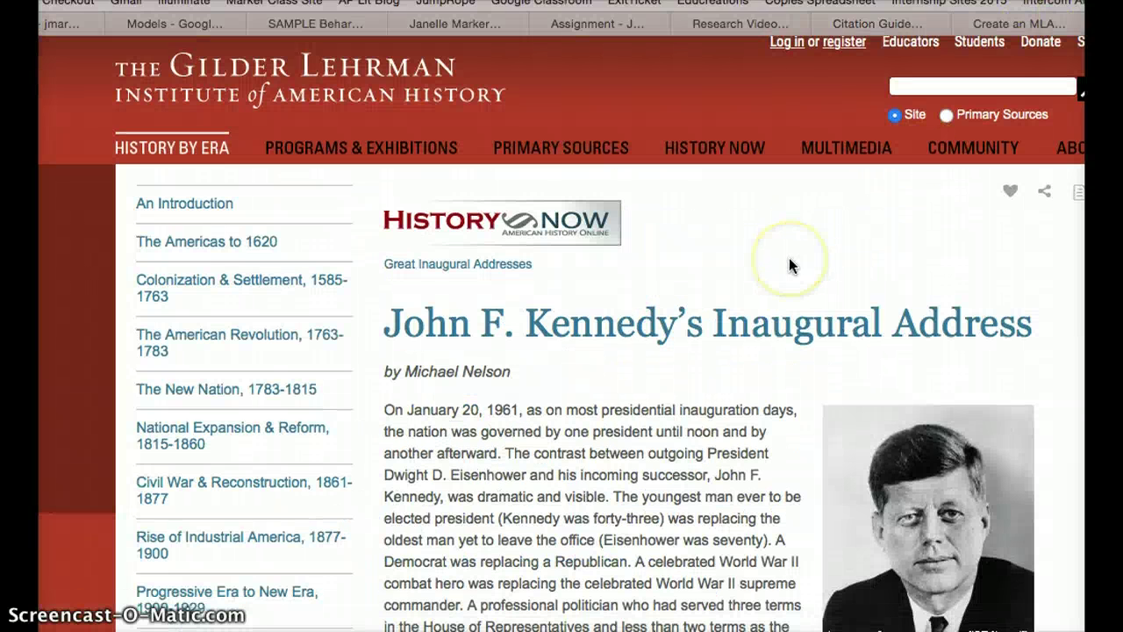
scroll(789, 259, "up", 1)
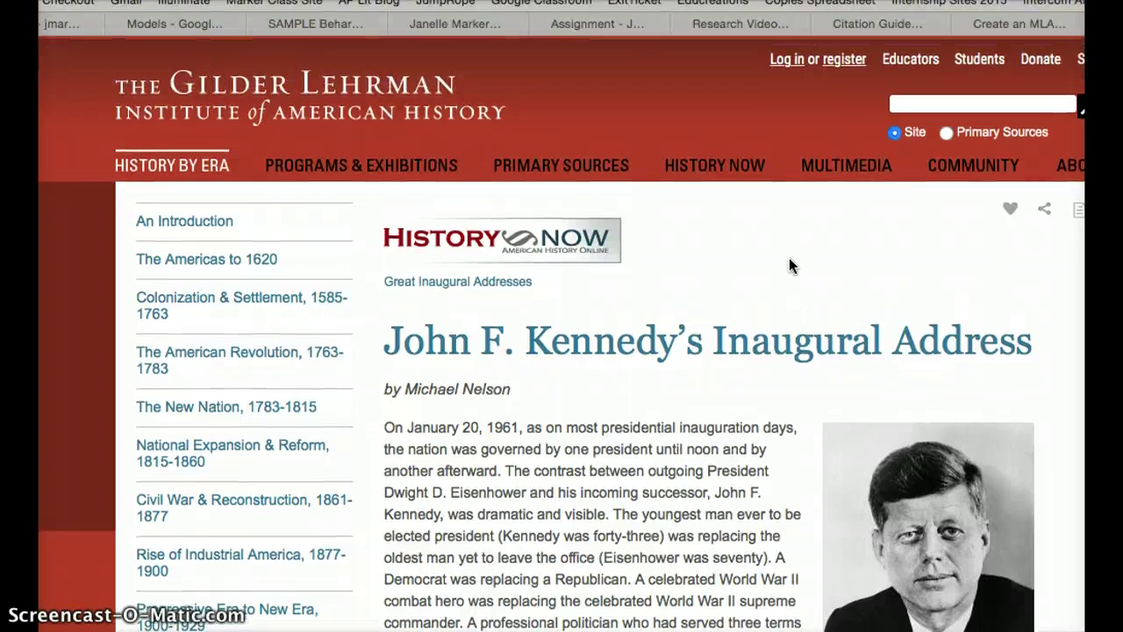
scroll(789, 259, "down", 3)
scroll(788, 258, "down", 15)
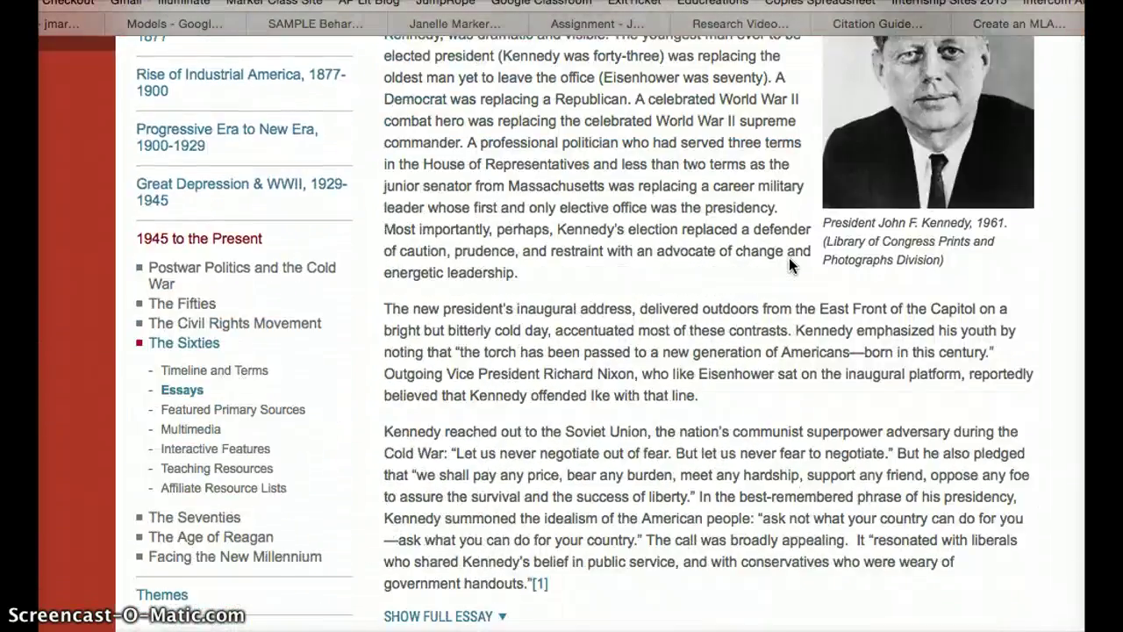
scroll(796, 336, "up", 8)
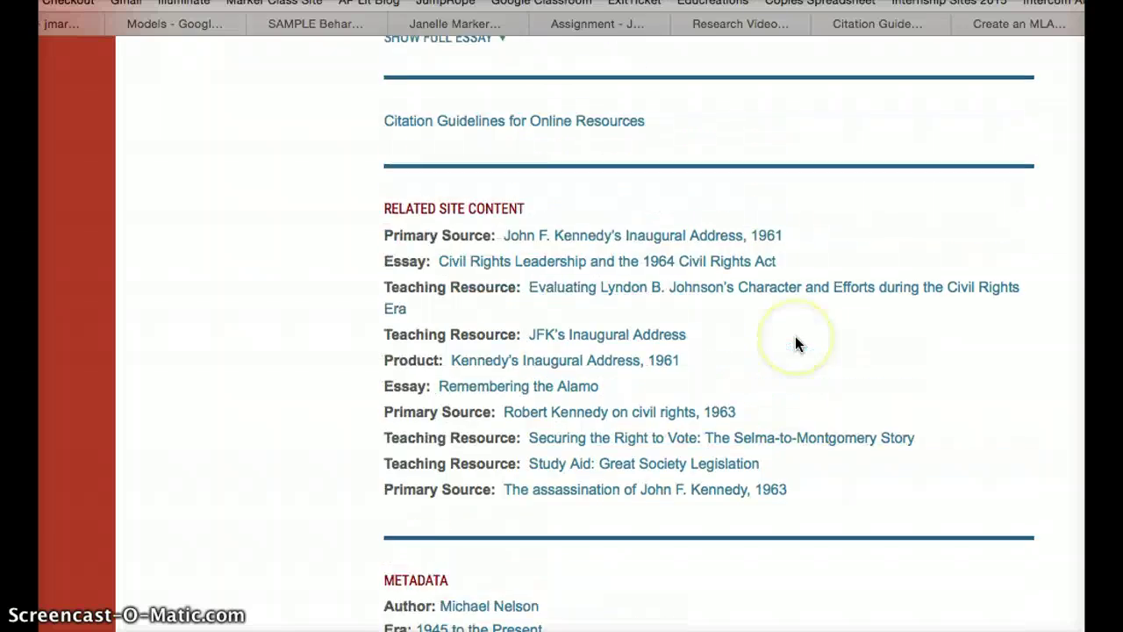
scroll(795, 337, "up", 2)
Expand the full essay on the article page and search through its footnotes and closing section for a publication date.
left_click(482, 167)
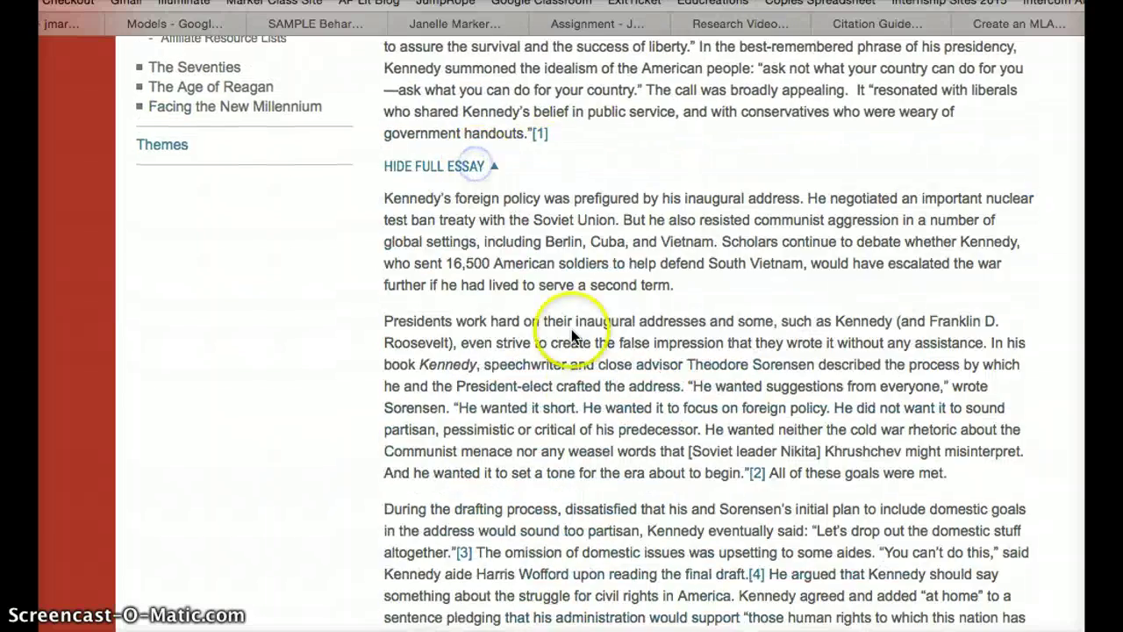
scroll(584, 386, "down", 8)
scroll(585, 386, "down", 5)
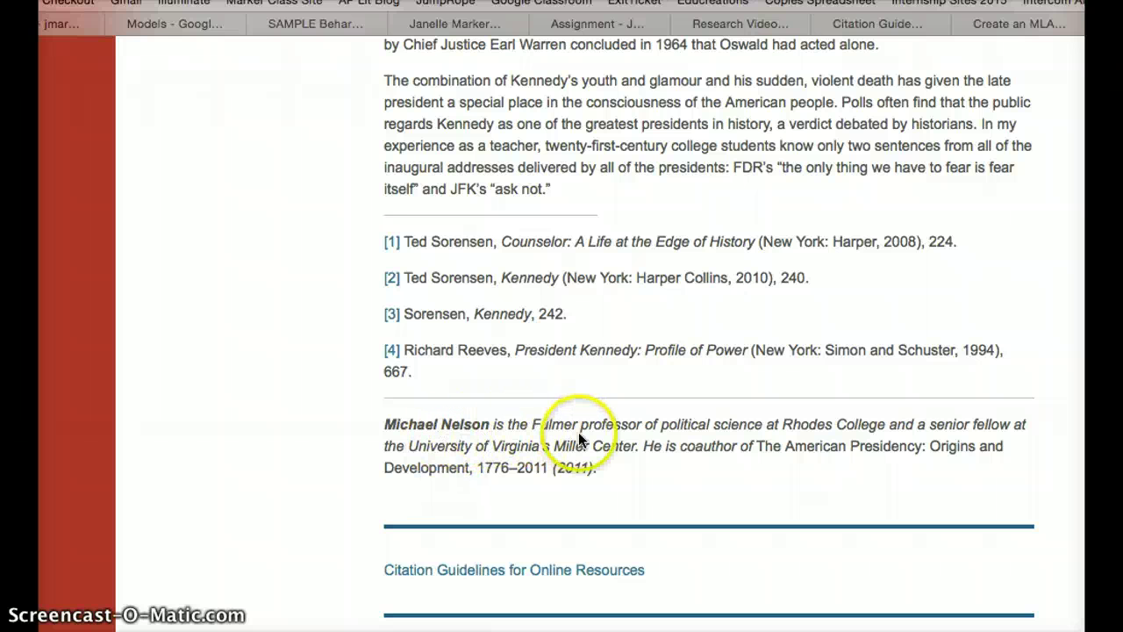
scroll(616, 471, "down", 4)
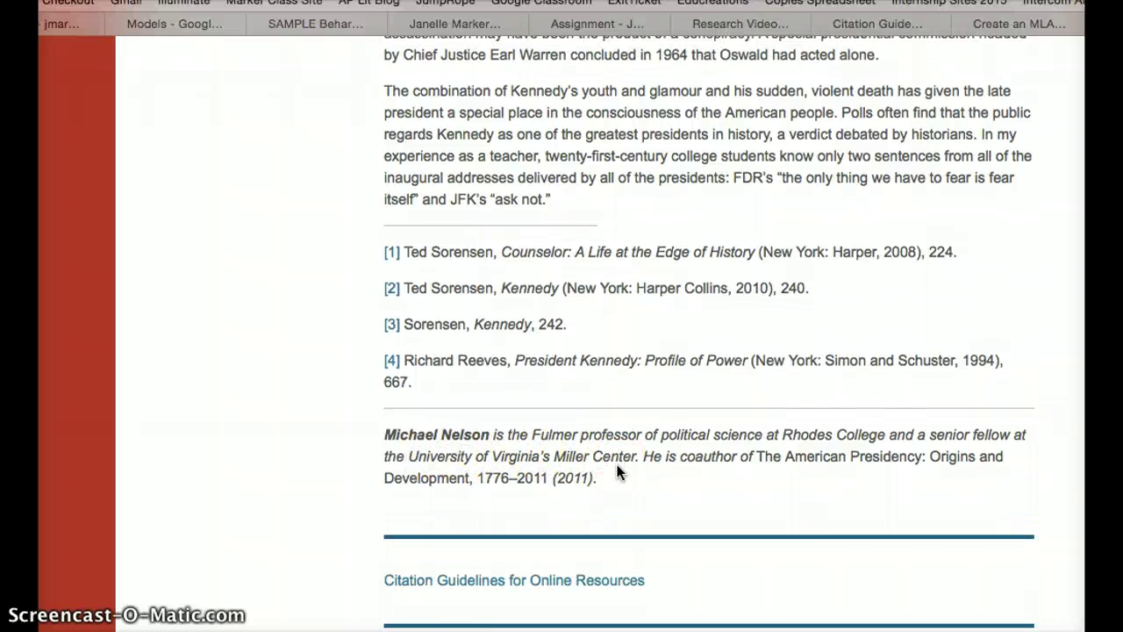
scroll(617, 471, "down", 8)
scroll(617, 471, "up", 10)
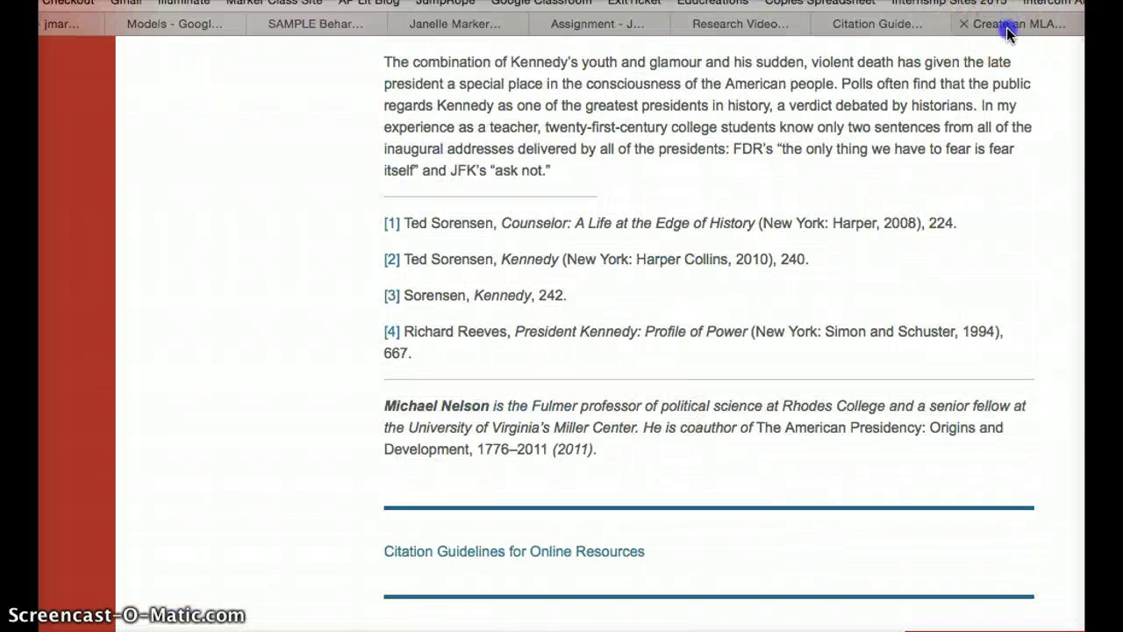
left_click(1008, 33)
Following the guide's AIDS.gov example, add “n.d. Web.” after the site name in the first Works Cited entry.
left_click(869, 24)
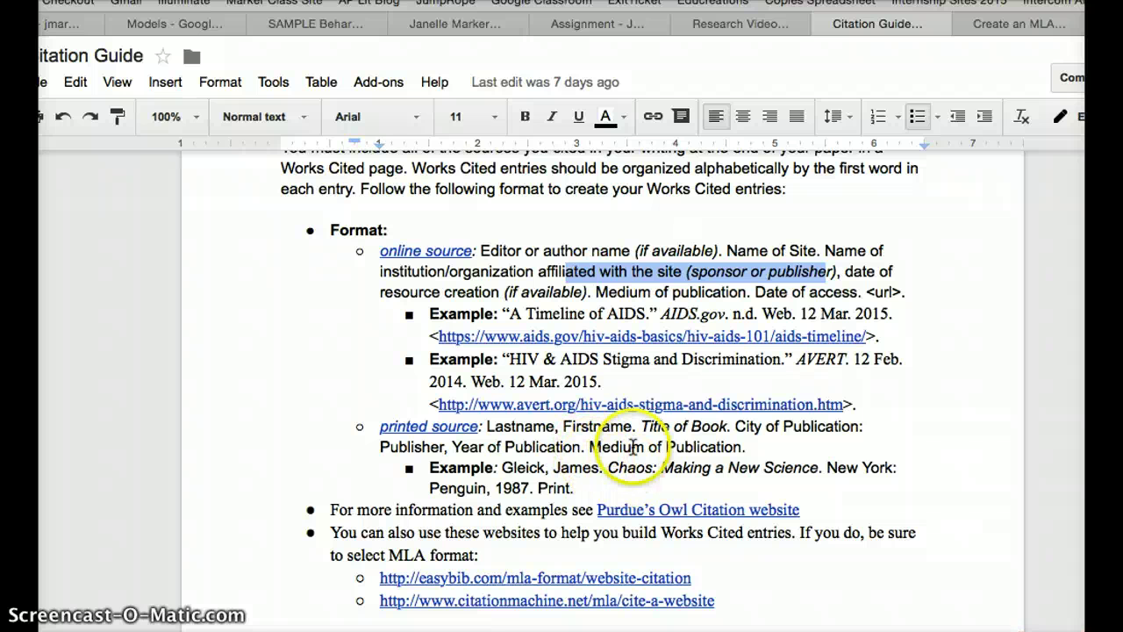
left_click_drag(732, 314, 755, 314)
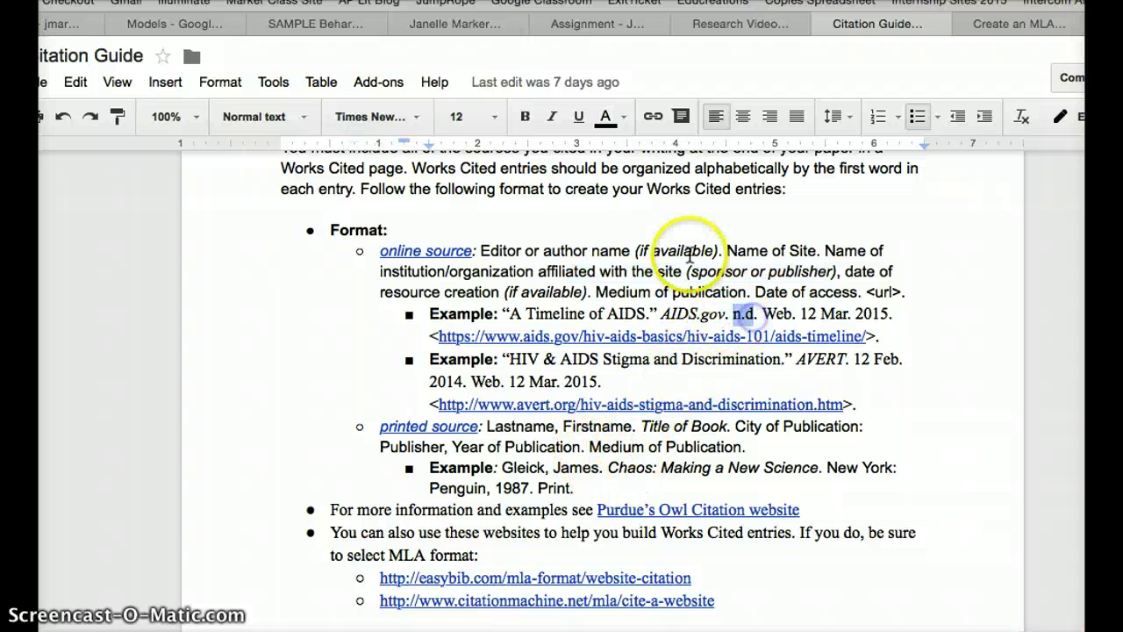
left_click(605, 175)
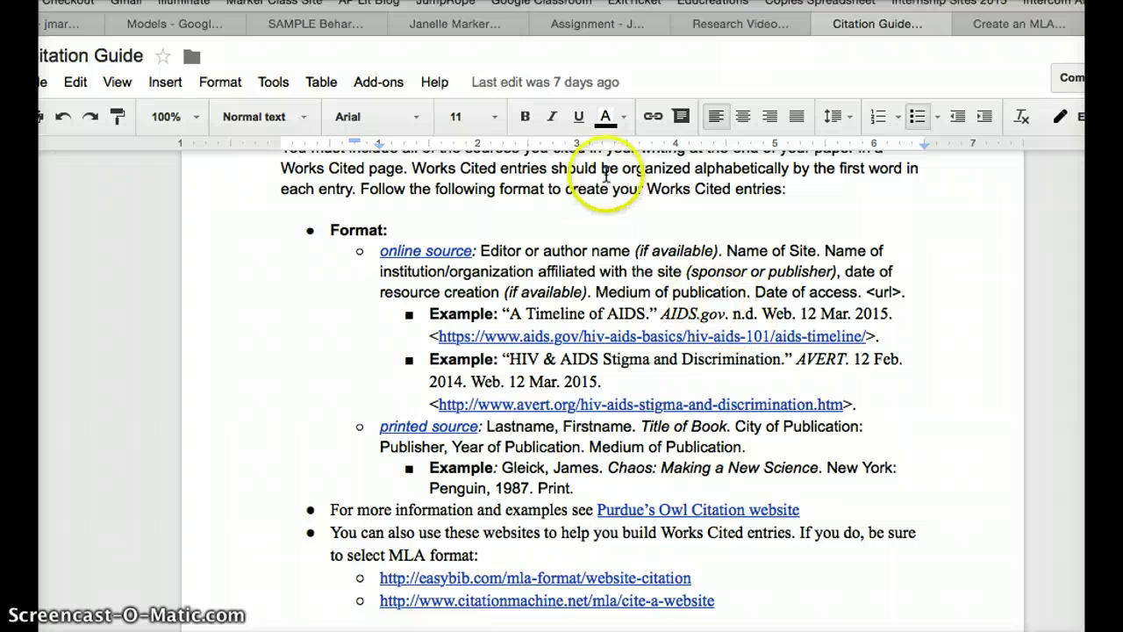
left_click(427, 23)
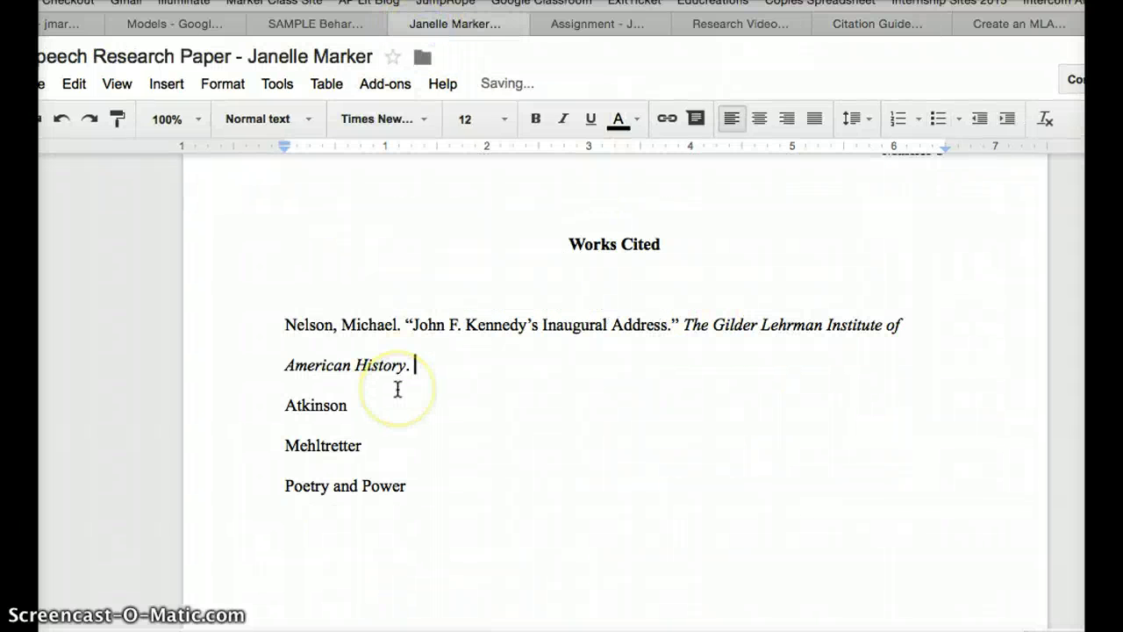
type("n.d. Web.")
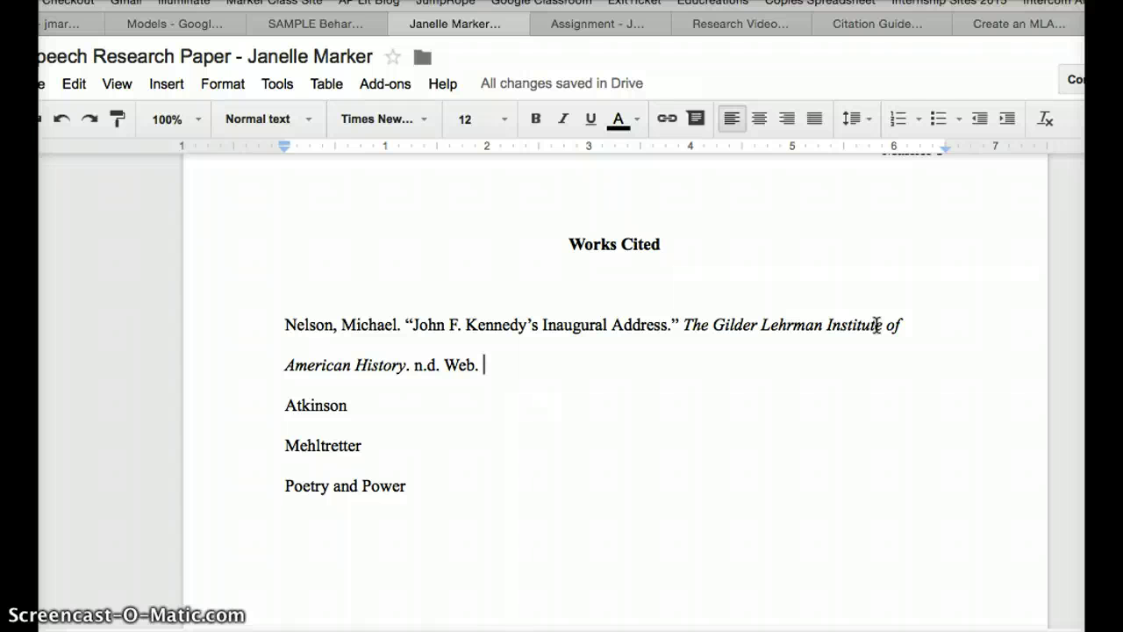
Following the guide's access date format, add “15 Mar. 2015.” and an opening angle bracket to the end of the first Works Cited entry.
left_click(1086, 169)
left_click(886, 23)
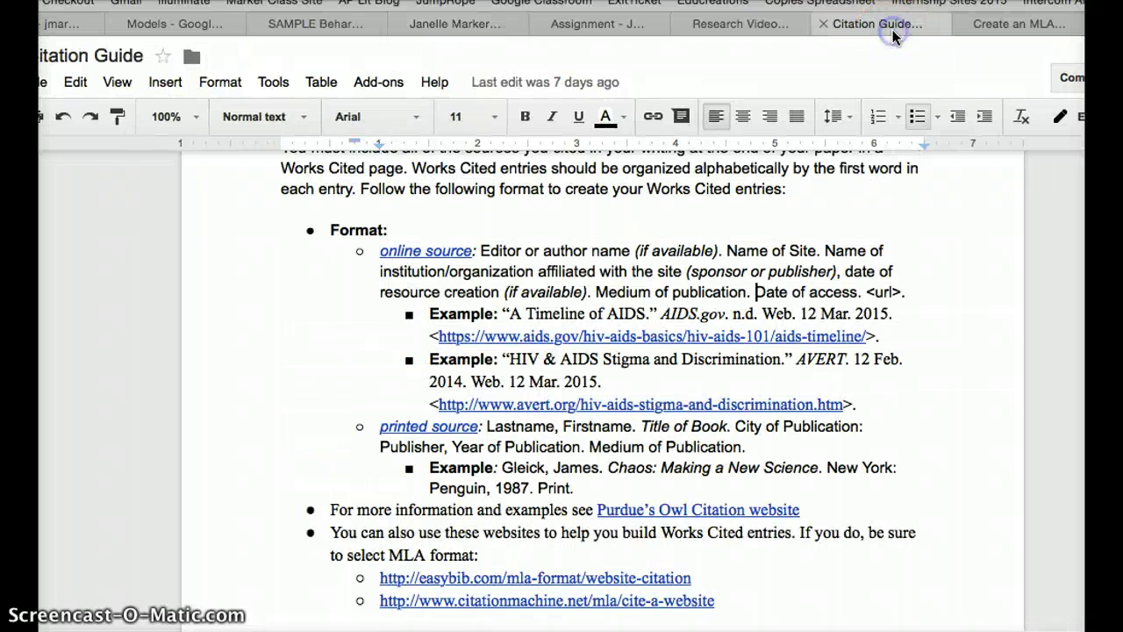
double_click(800, 314)
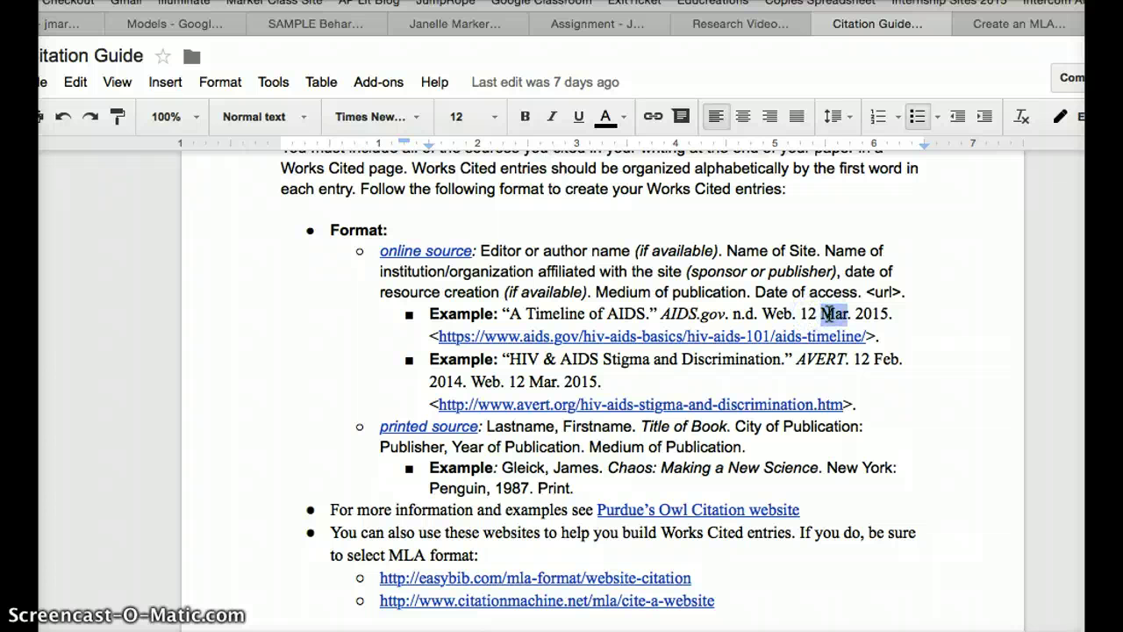
left_click(799, 310)
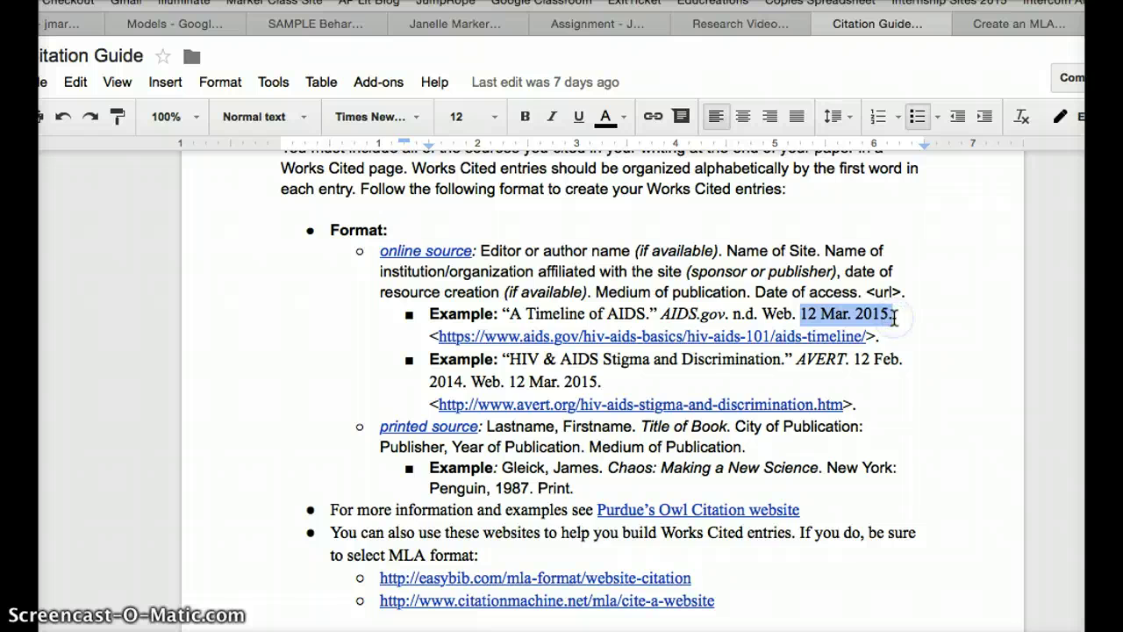
left_click(474, 26)
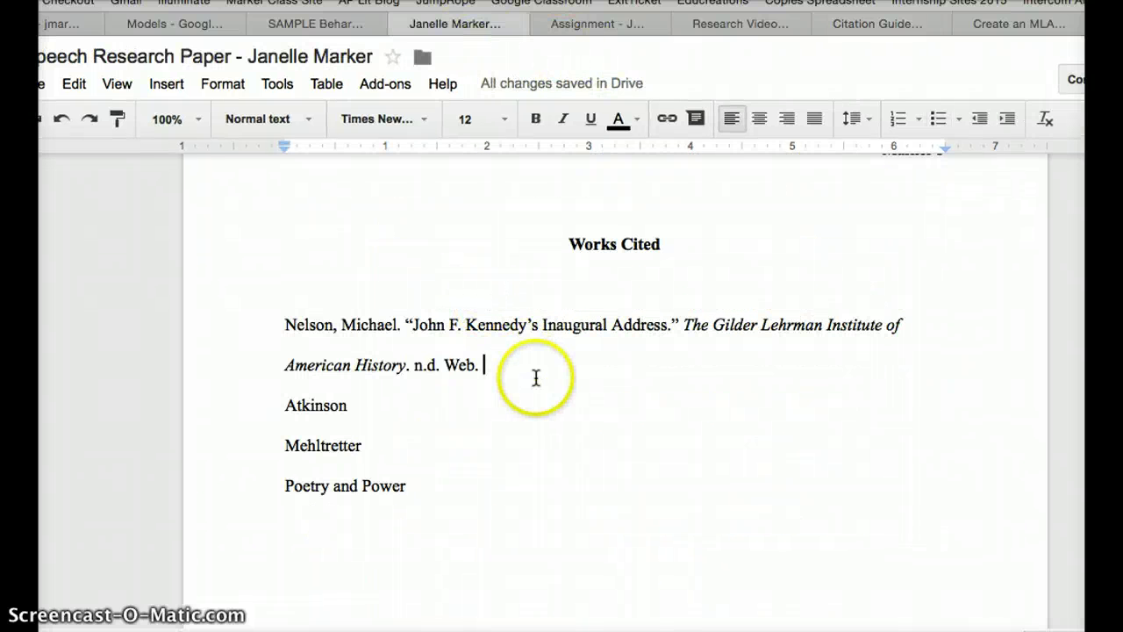
type("12 Mar. 2015.")
left_click(494, 367)
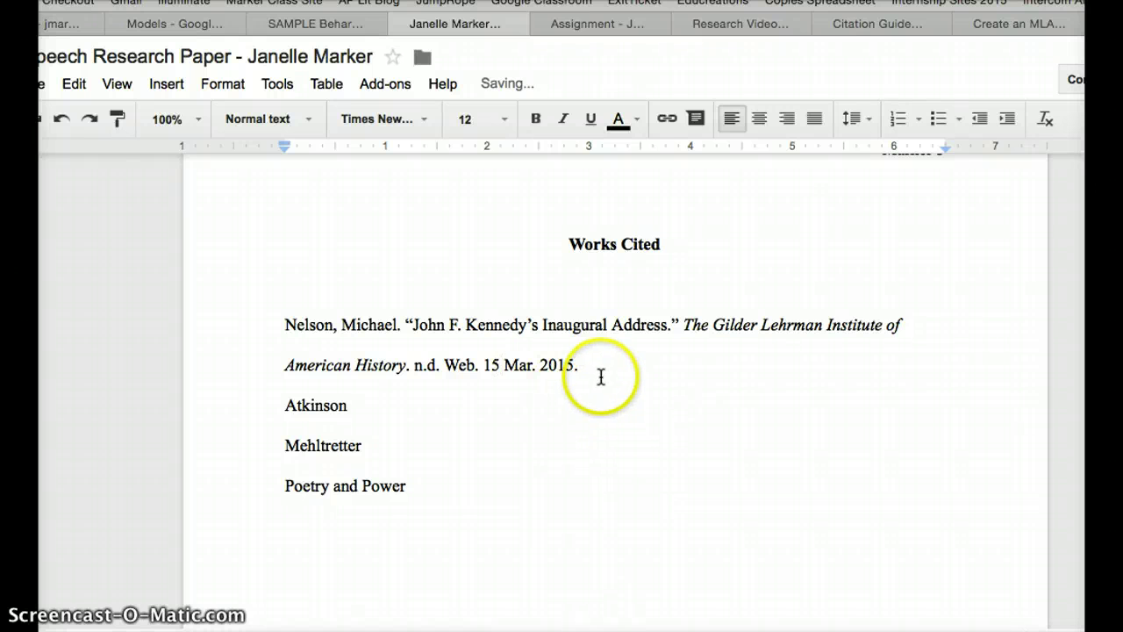
left_click(592, 368)
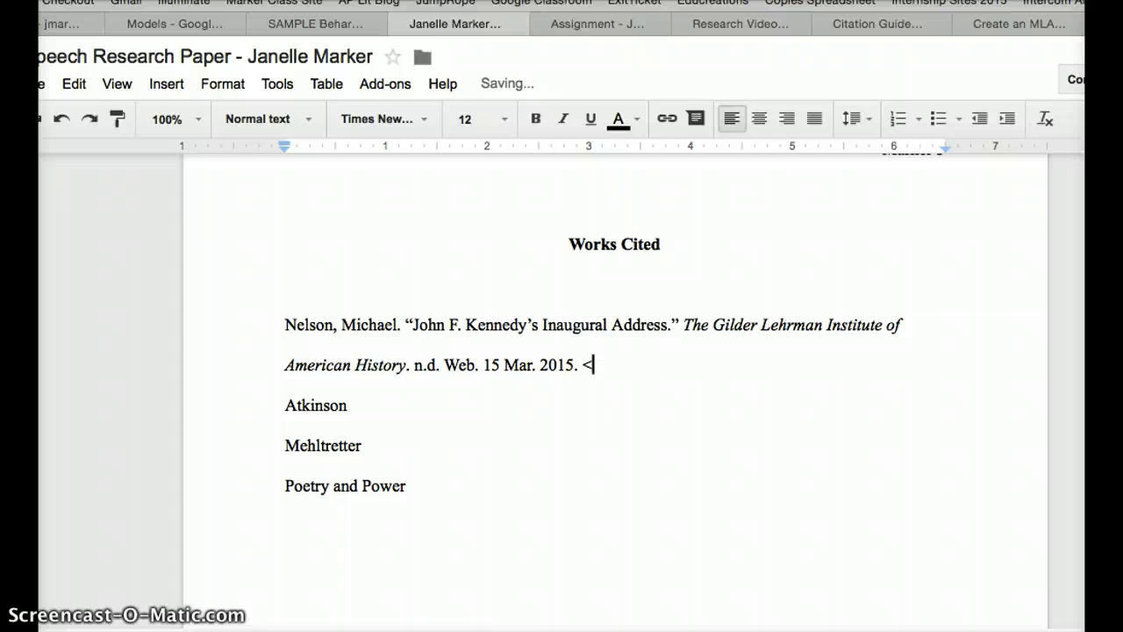
Add the Gilder Lehrman article's URL after the opening angle bracket, close the first Works Cited entry with “>.”, and start a new line.
left_click(1107, 24)
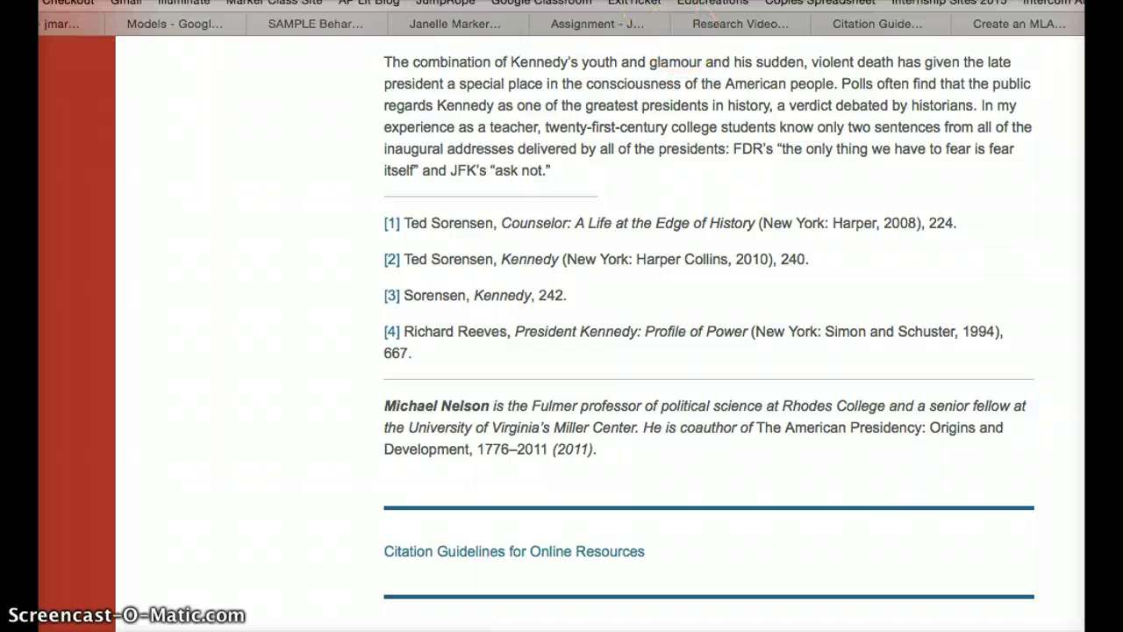
left_click(669, 0)
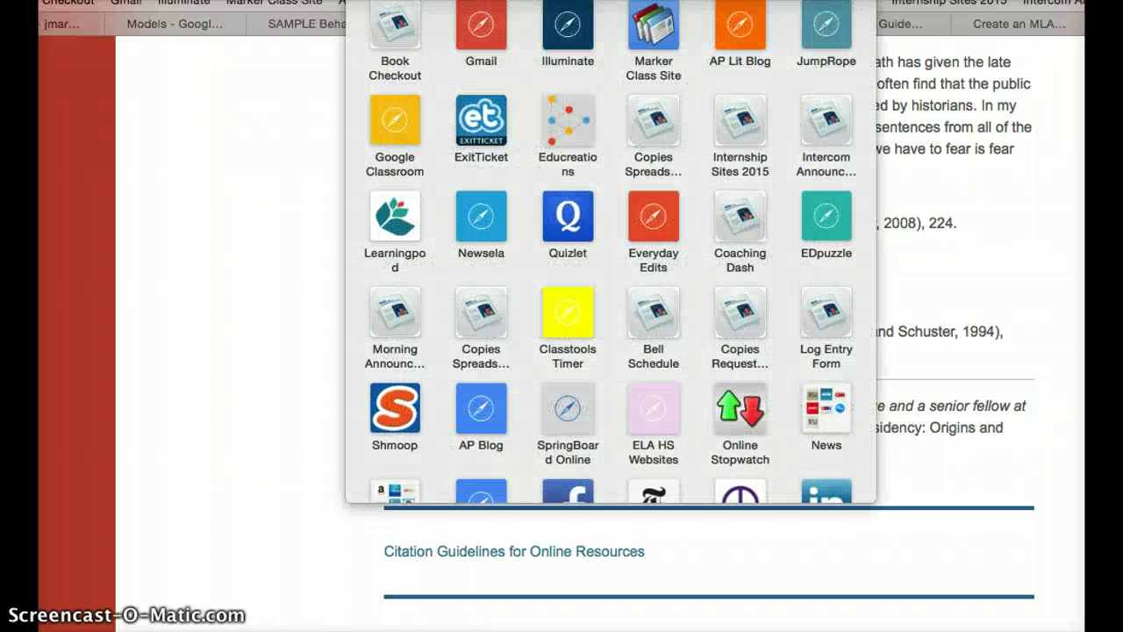
left_click(948, 141)
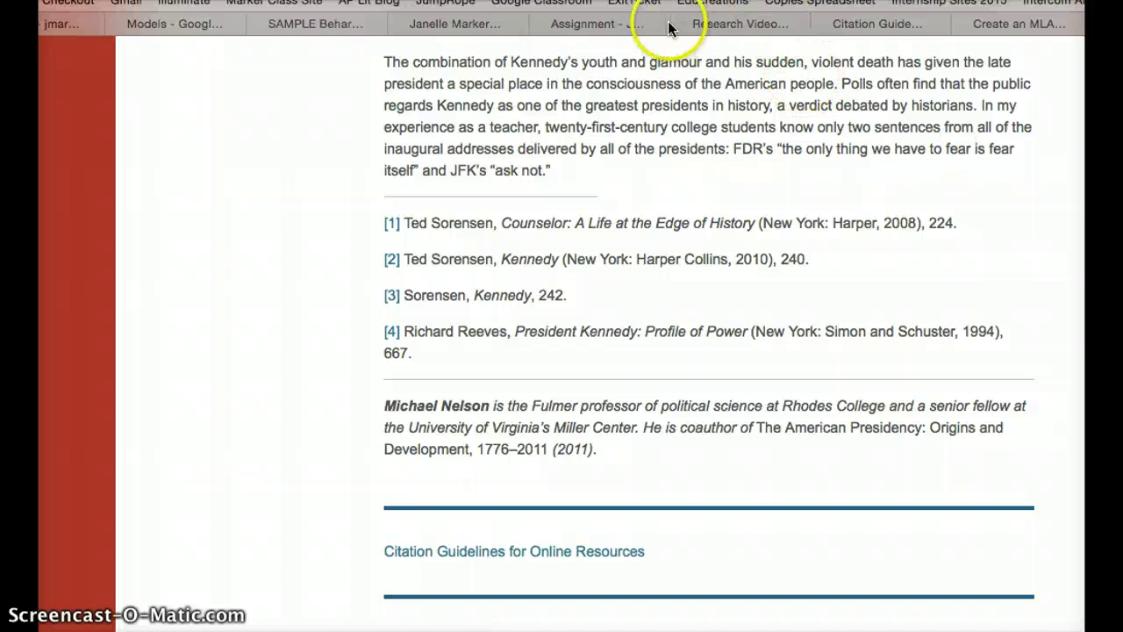
left_click(455, 24)
type("http://www.gilderlehrman.org/history-by-era/sixties/essays/john-f-kennedy’s-inaugural-address")
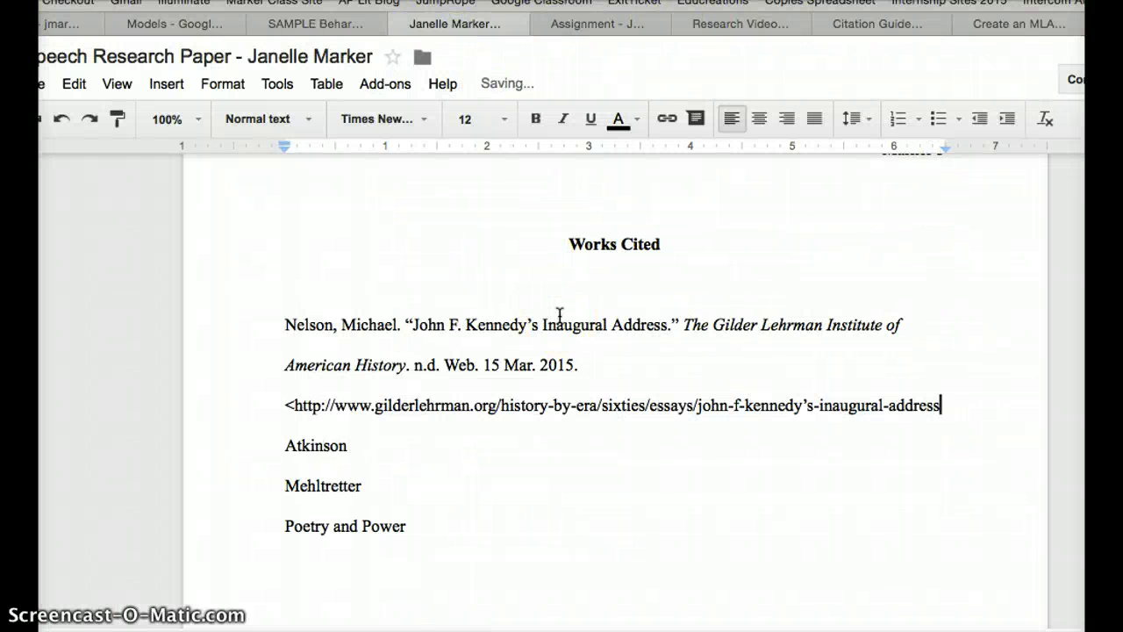
type(">")
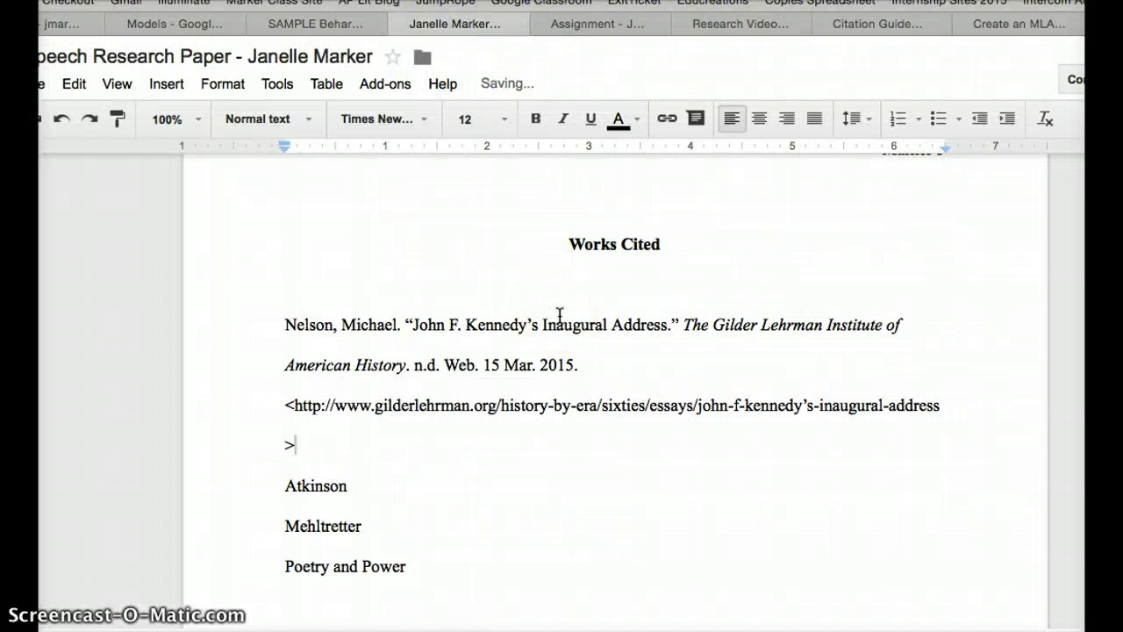
type(".")
key("Return")
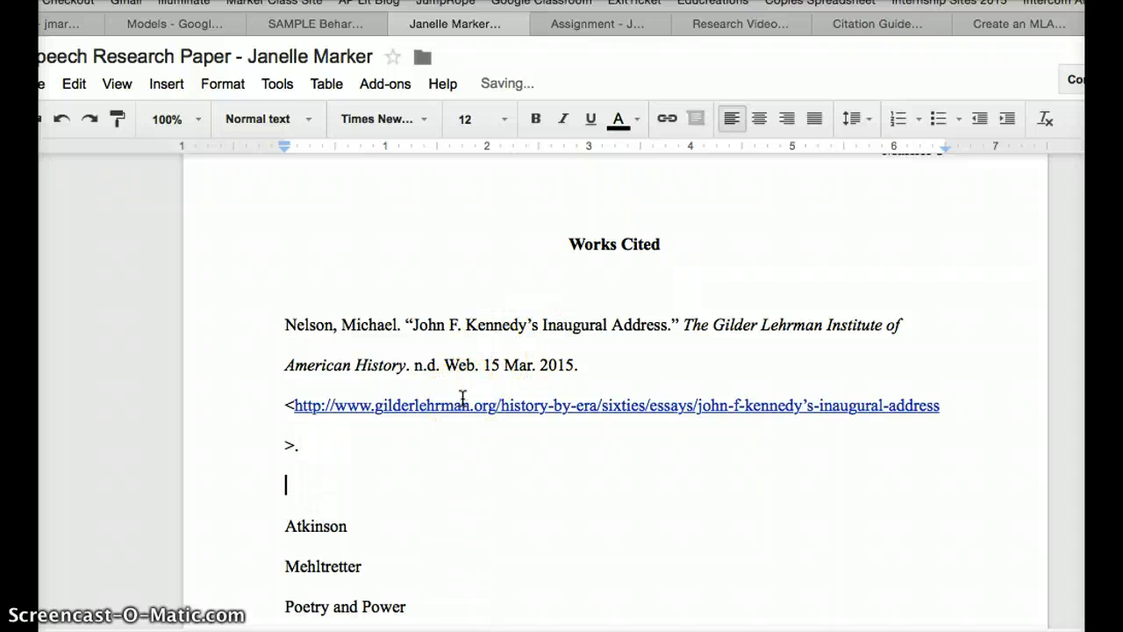
Review the first Works Cited entry as a whole, checking its “n.d.” date element and the place of the site name.
left_click(282, 365)
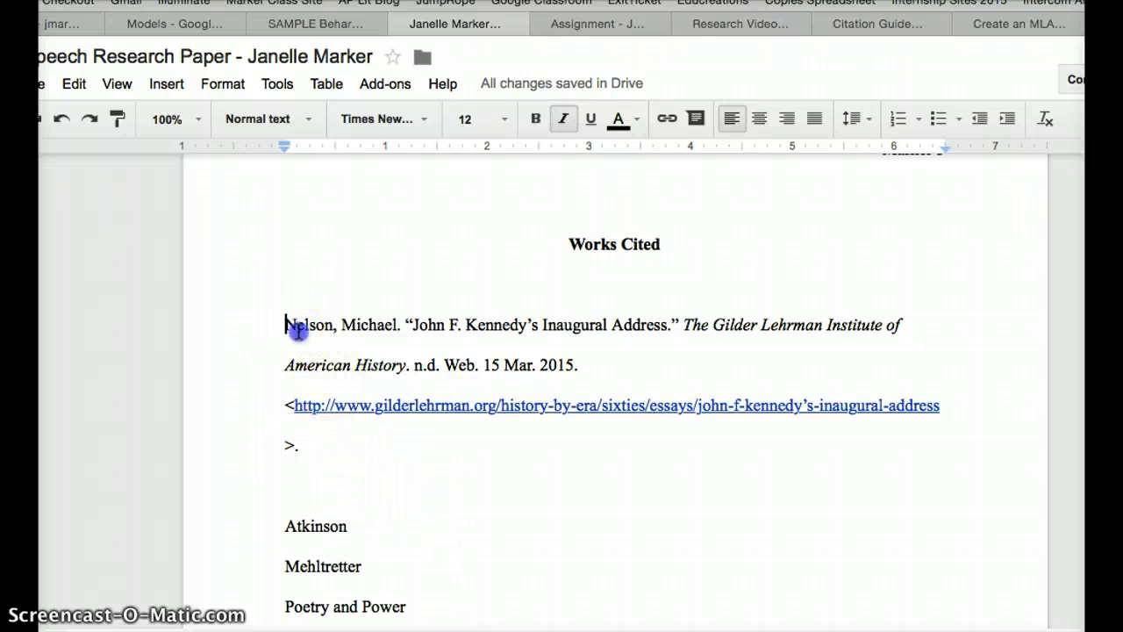
left_click_drag(285, 325, 315, 464)
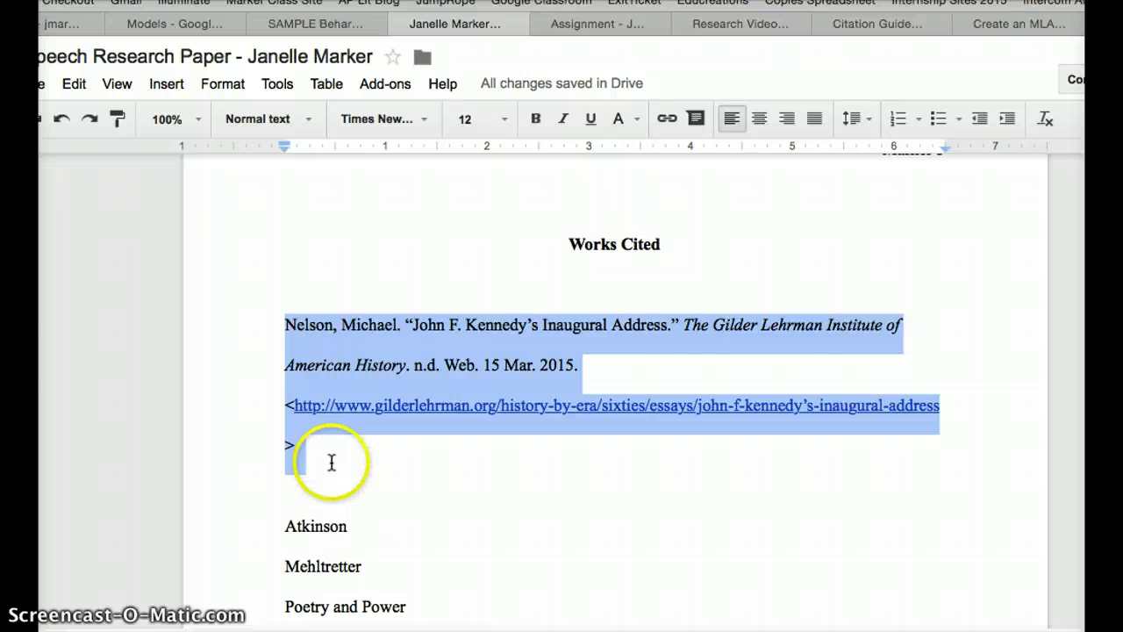
left_click(328, 464)
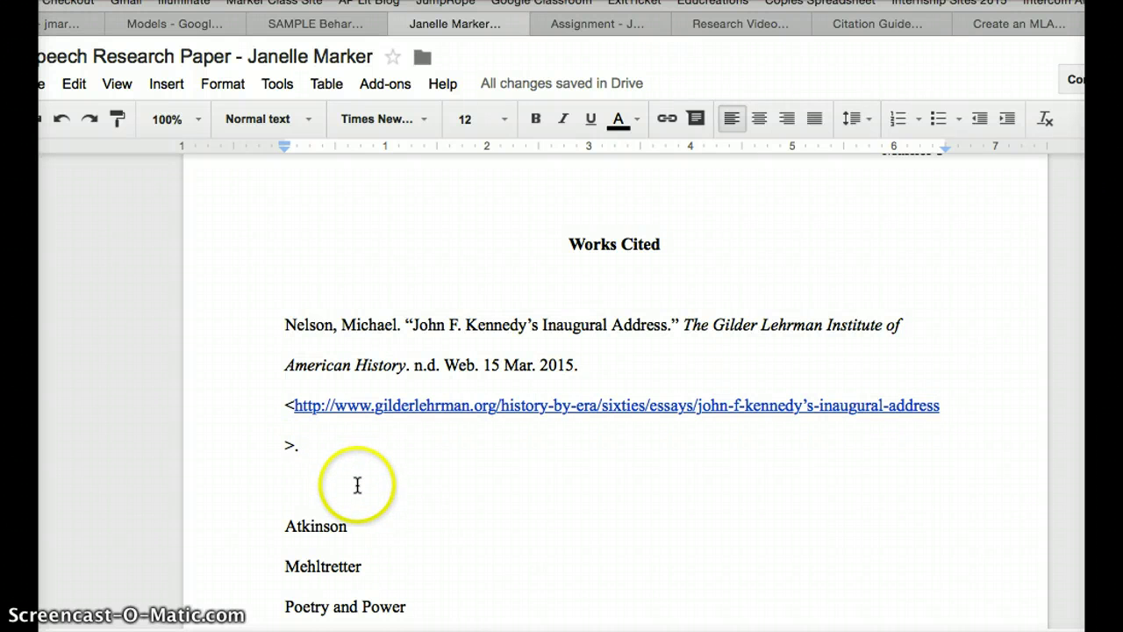
scroll(357, 486, "down", 2)
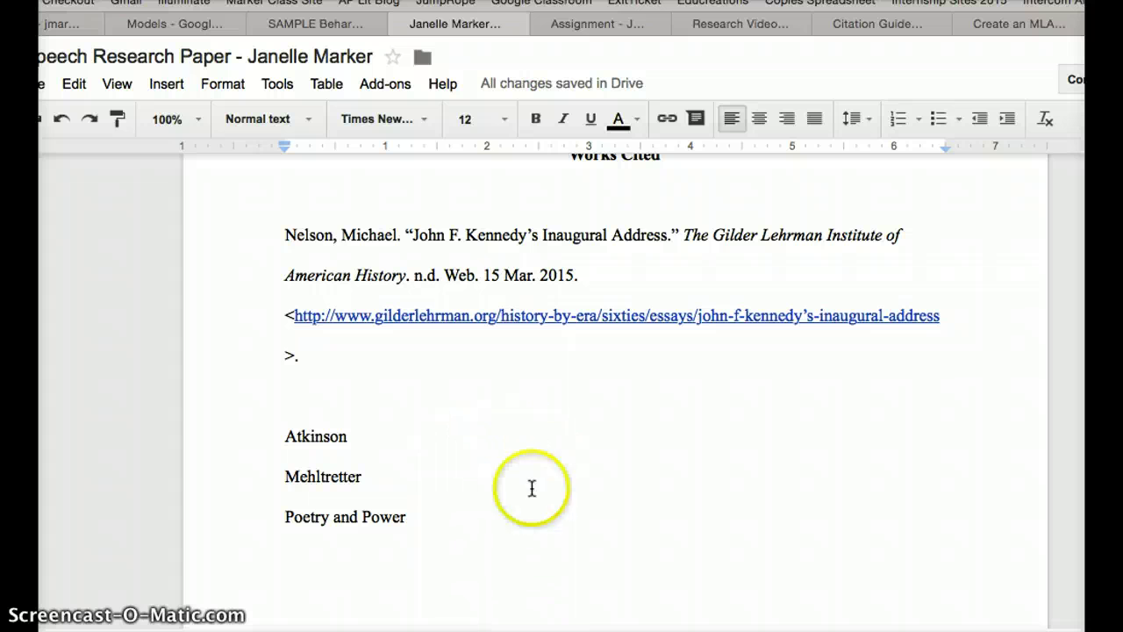
left_click_drag(282, 233, 313, 351)
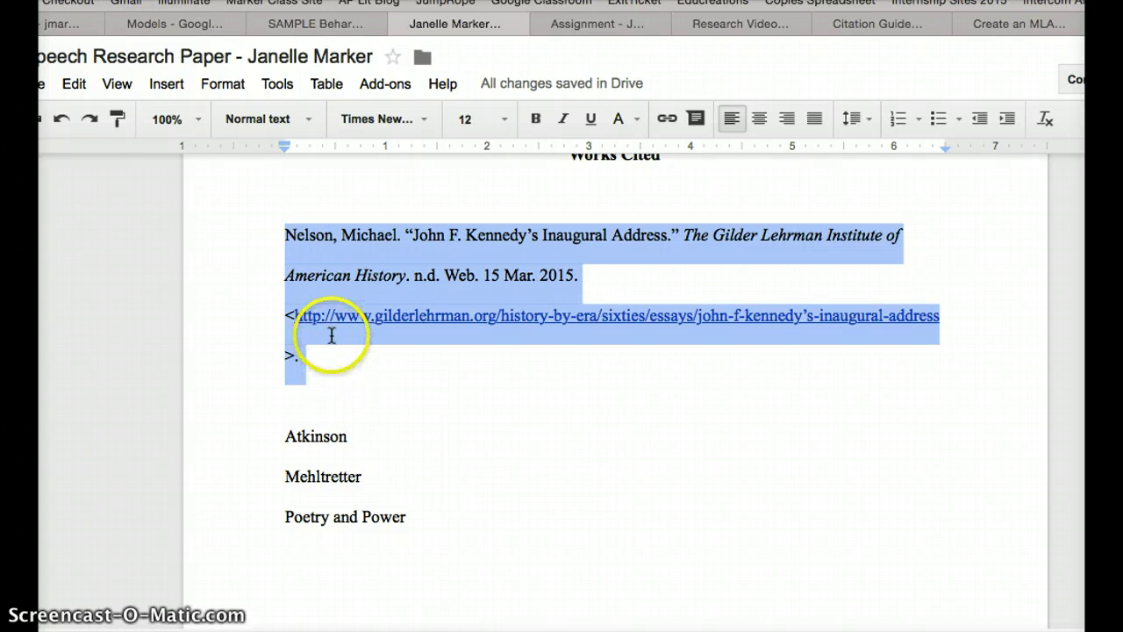
left_click(415, 356)
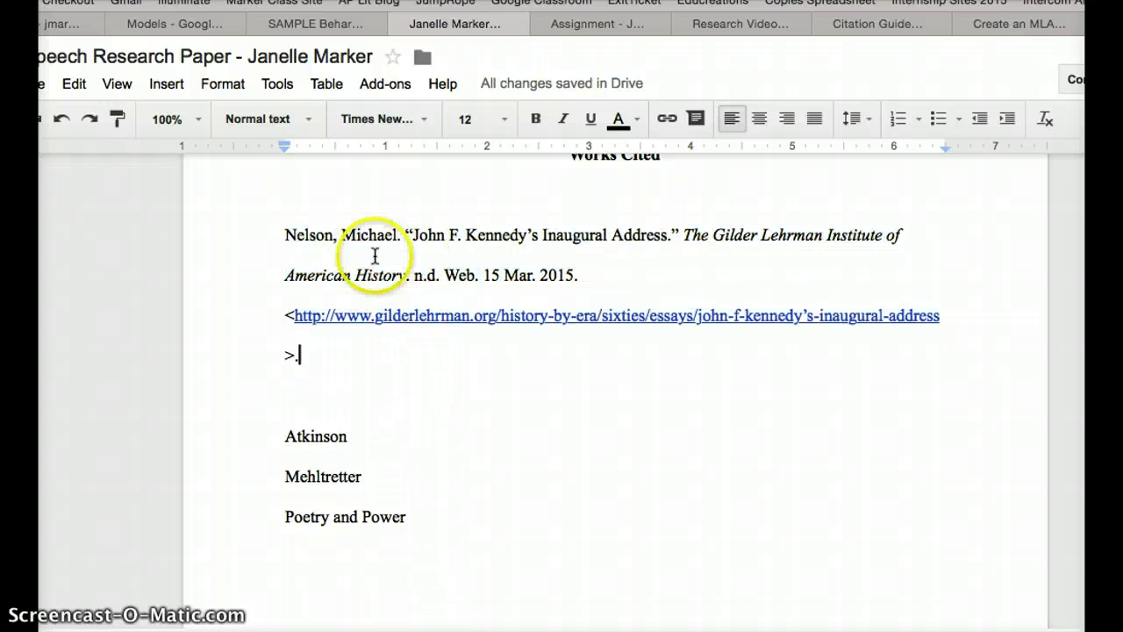
left_click_drag(285, 234, 588, 271)
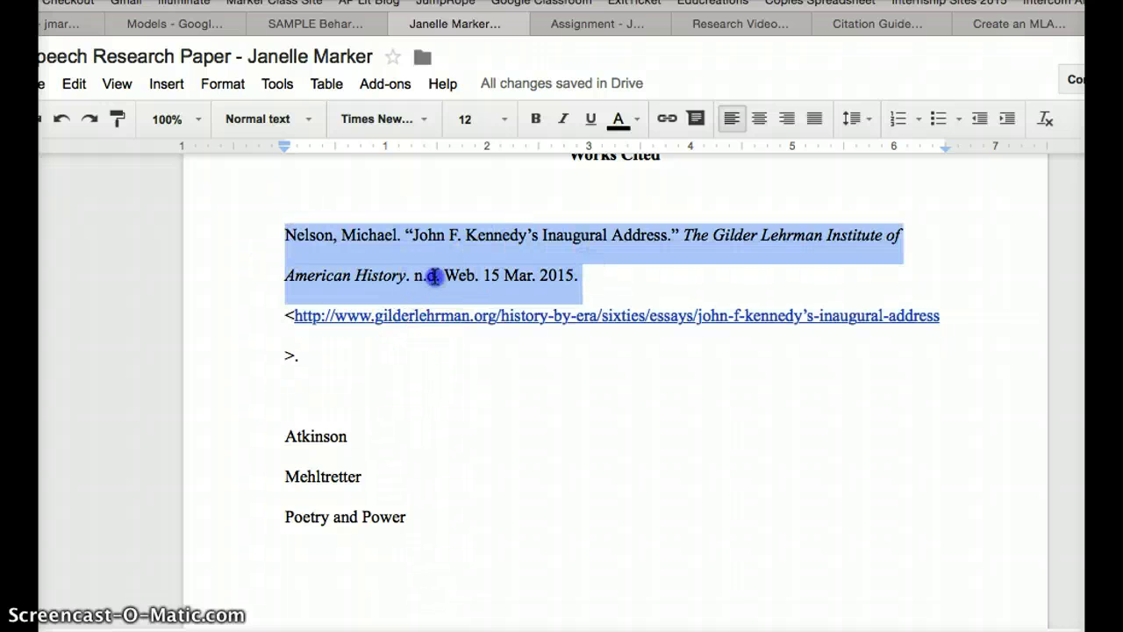
left_click(436, 276)
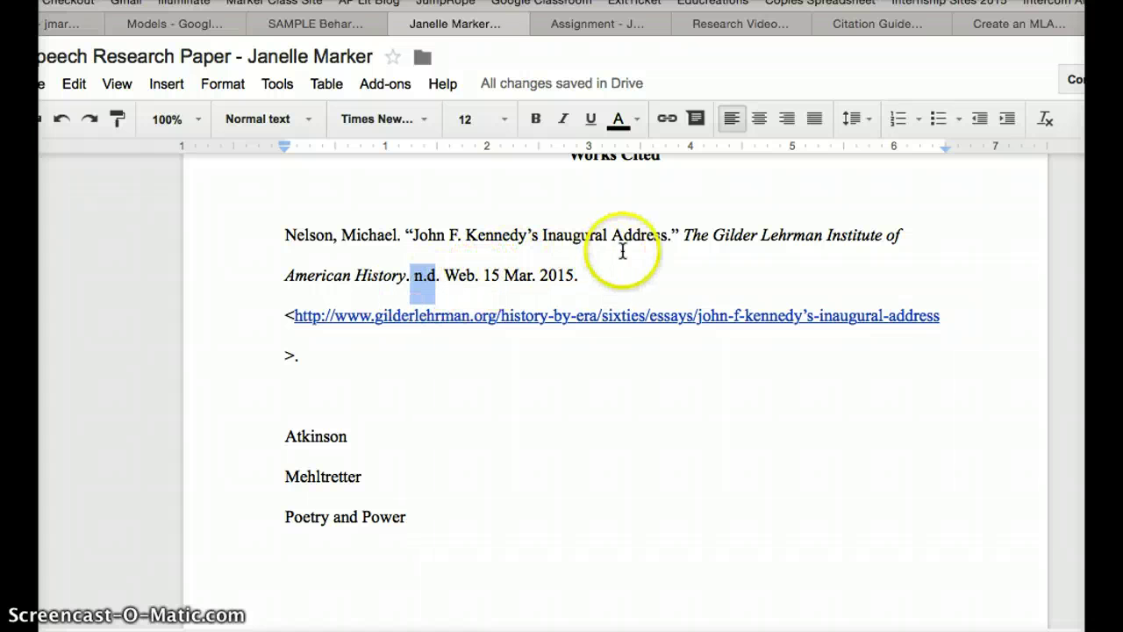
left_click(685, 235)
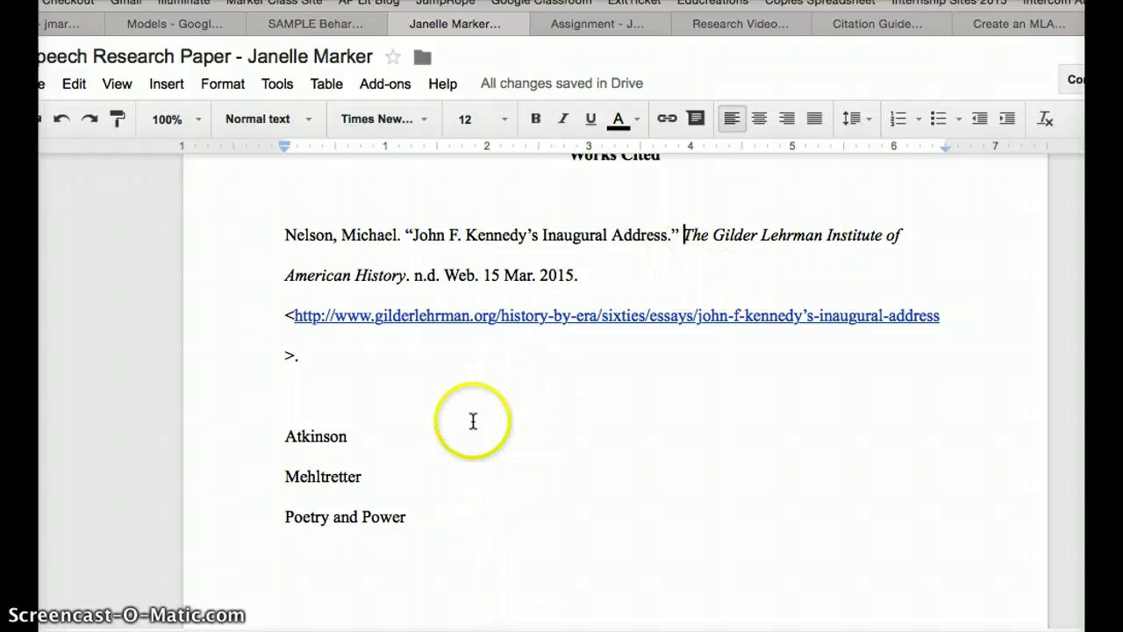
Look up the recommended citation-building websites in the citation guide and show the EasyBib website-citation link.
left_click(918, 27)
scroll(701, 347, "down", 1)
scroll(700, 348, "down", 1)
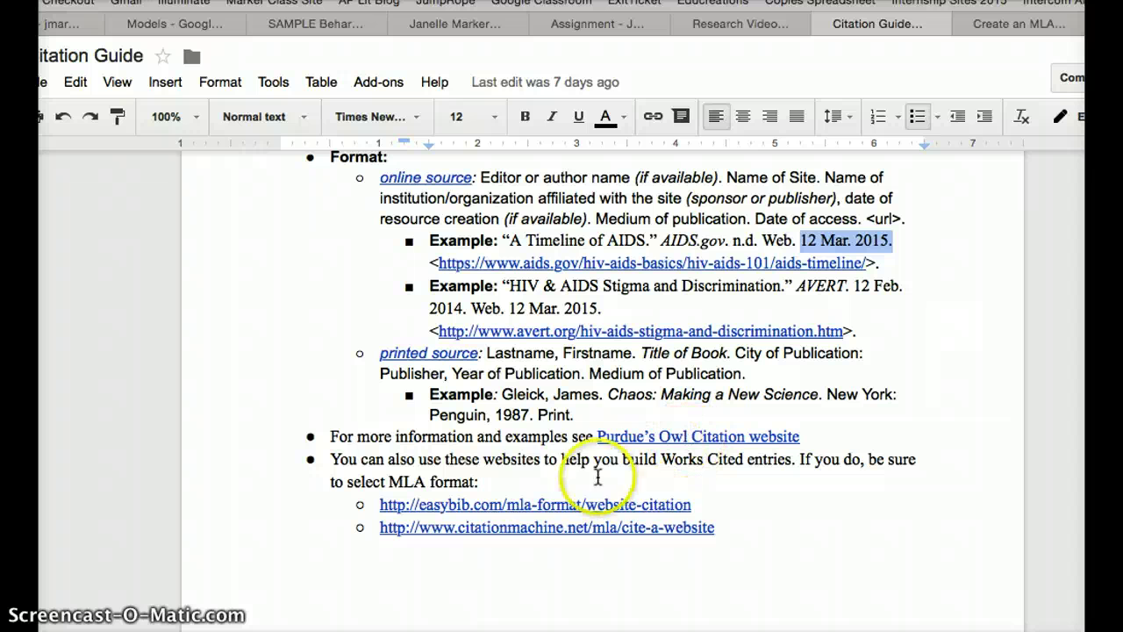
scroll(531, 481, "down", 1)
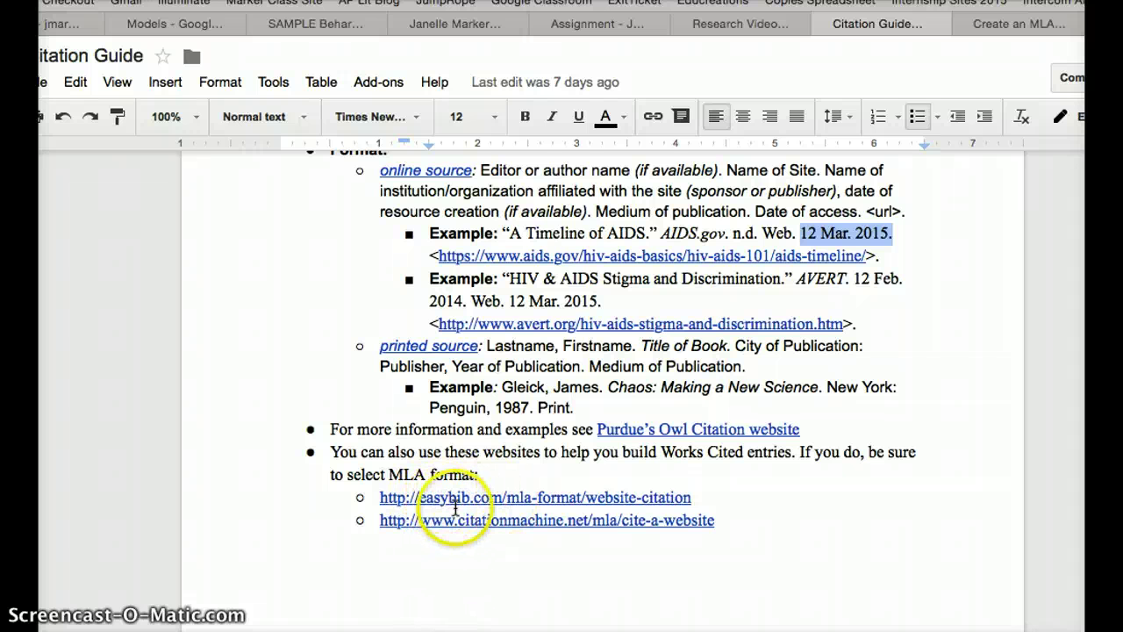
left_click(653, 498)
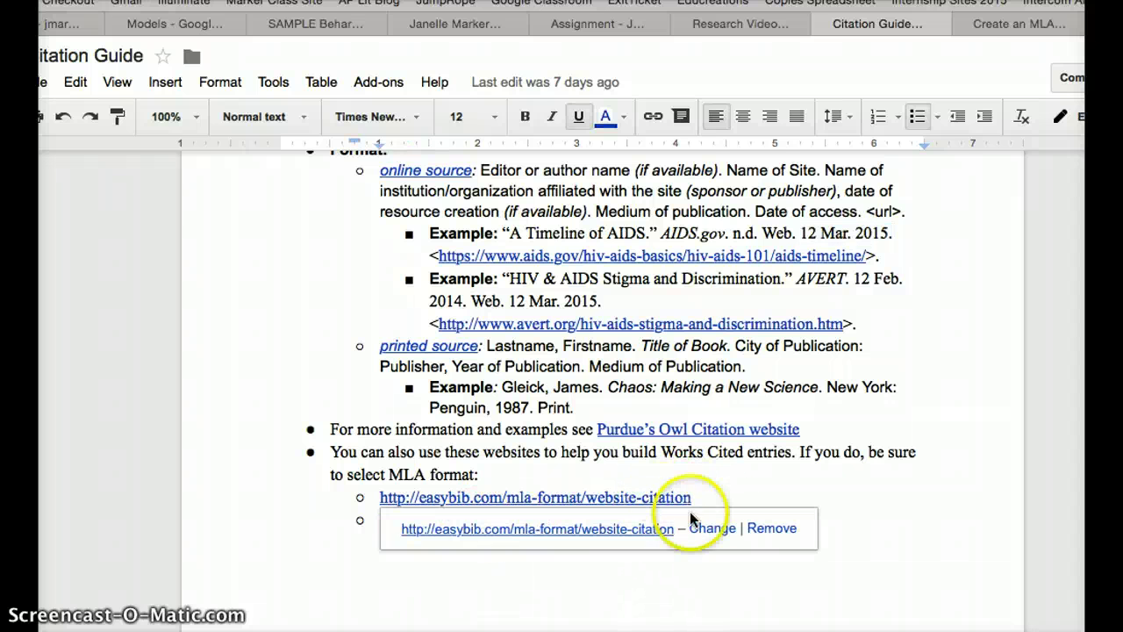
Switch to EasyBib's “Cite a Website in MLA” page and examine its web address field and citation form.
left_click(1025, 27)
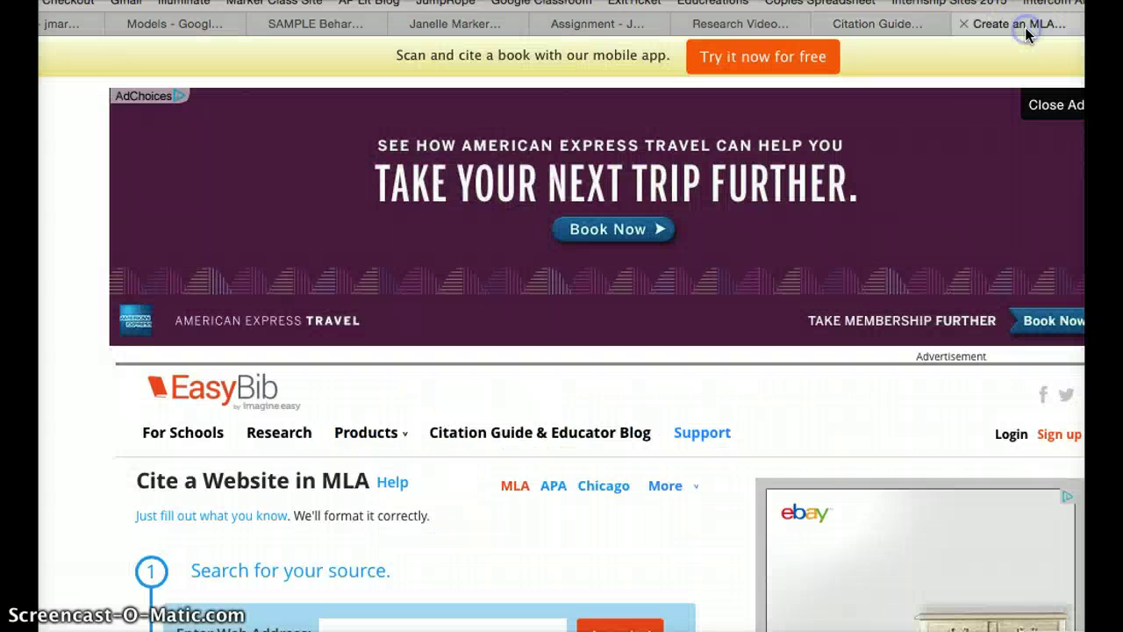
left_click(715, 353)
scroll(715, 358, "down", 5)
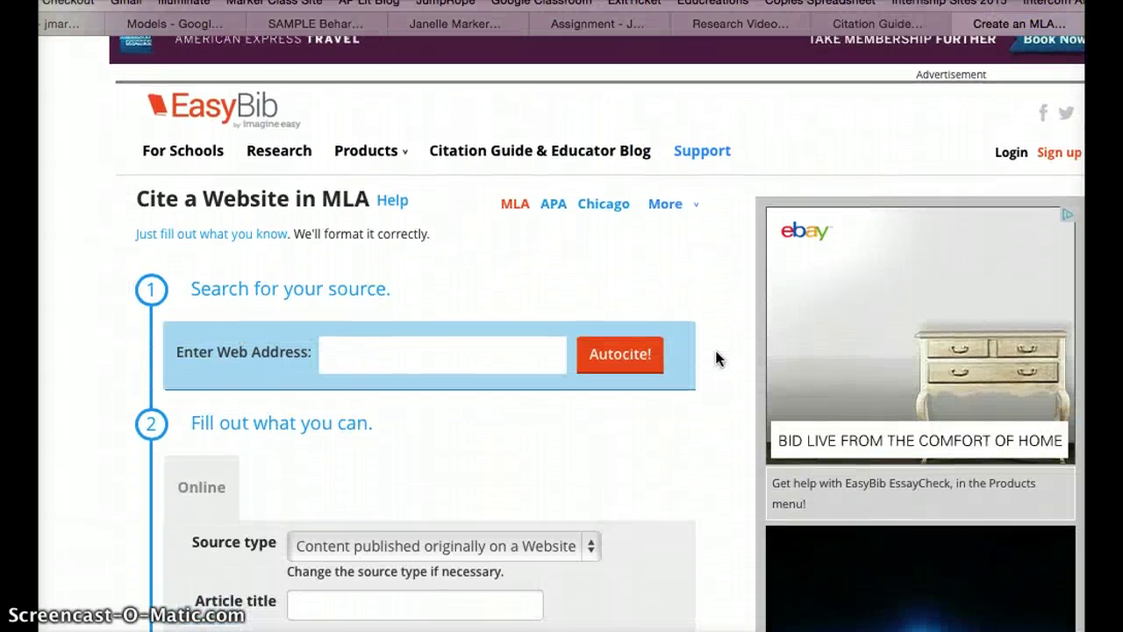
left_click(725, 167)
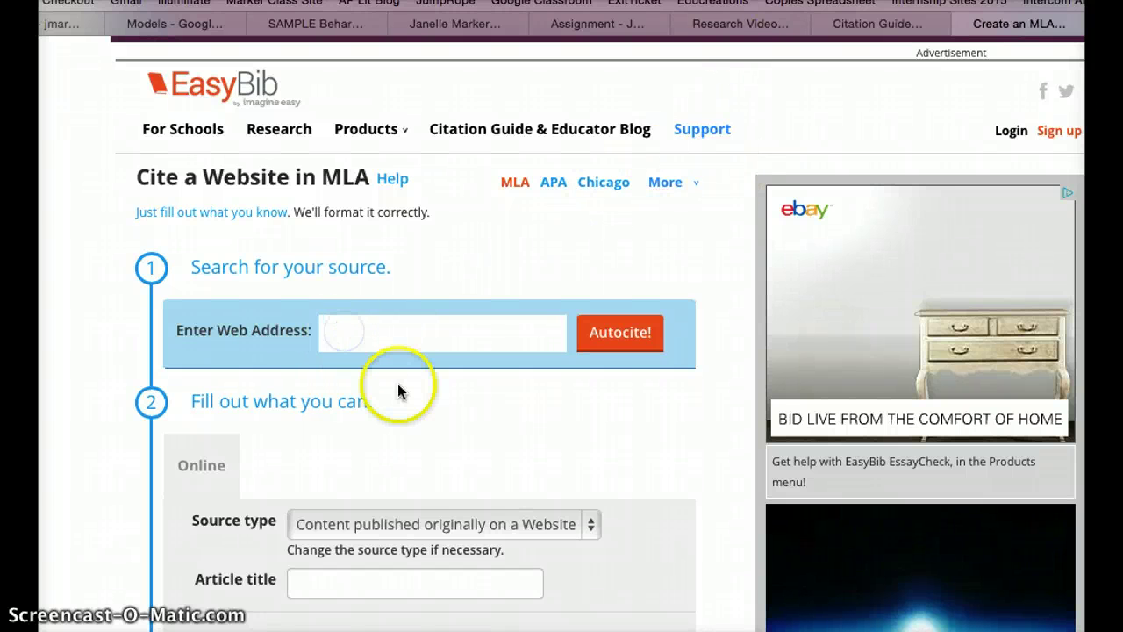
left_click(543, 328)
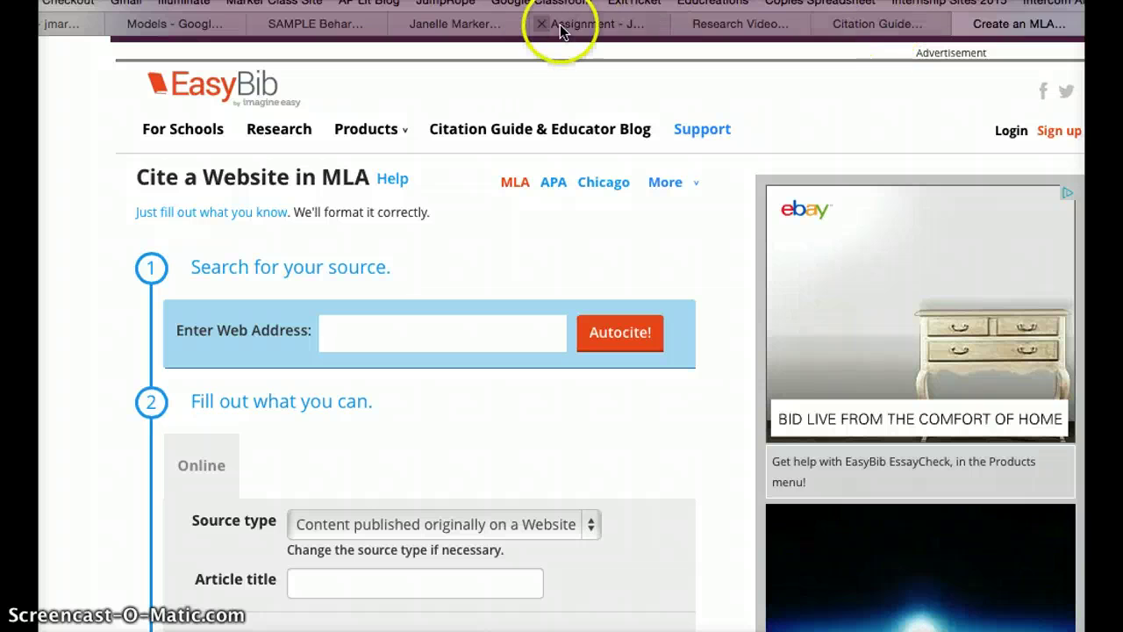
For the Poetry and Power entry, copy the JFK Library source's URL from the research table.
left_click(469, 26)
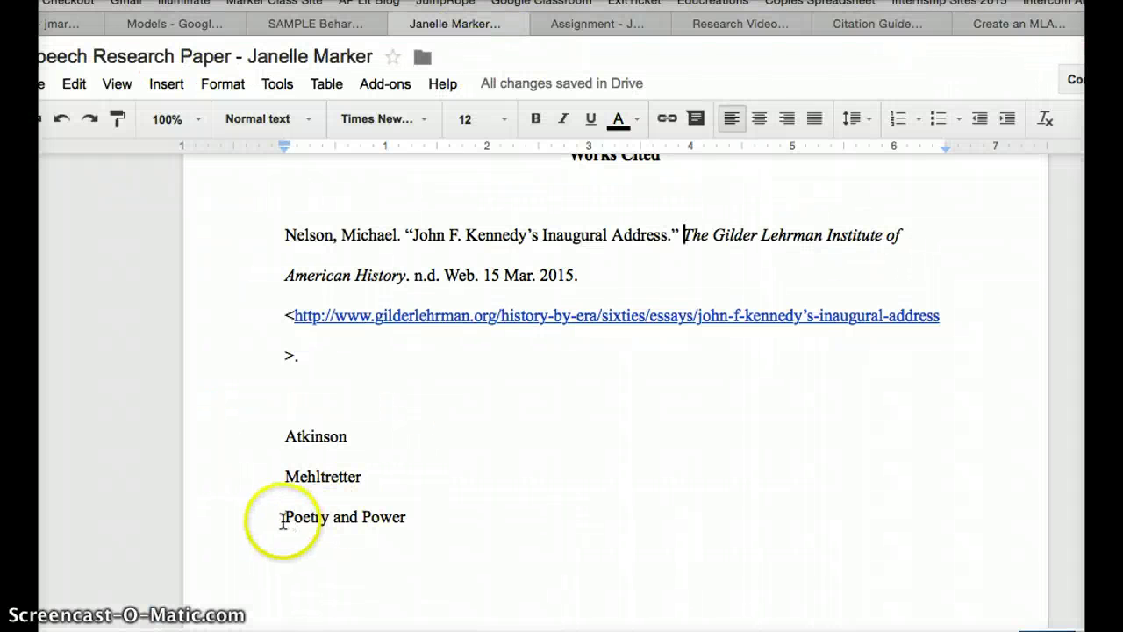
left_click_drag(283, 521, 418, 521)
left_click(572, 35)
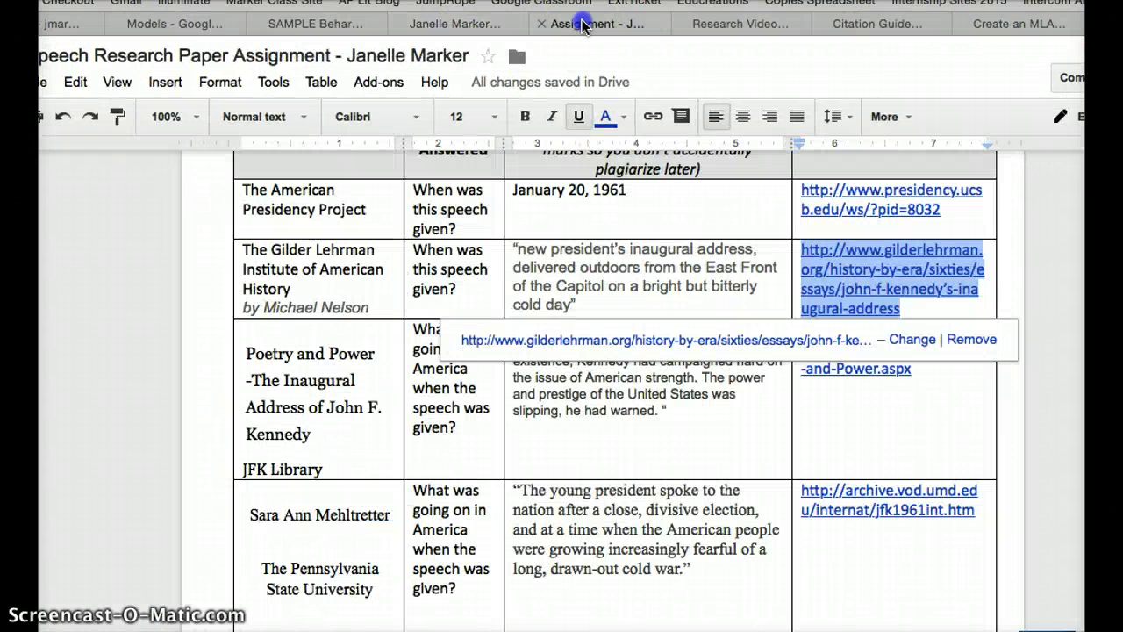
left_click(538, 410)
left_click_drag(263, 354, 783, 381)
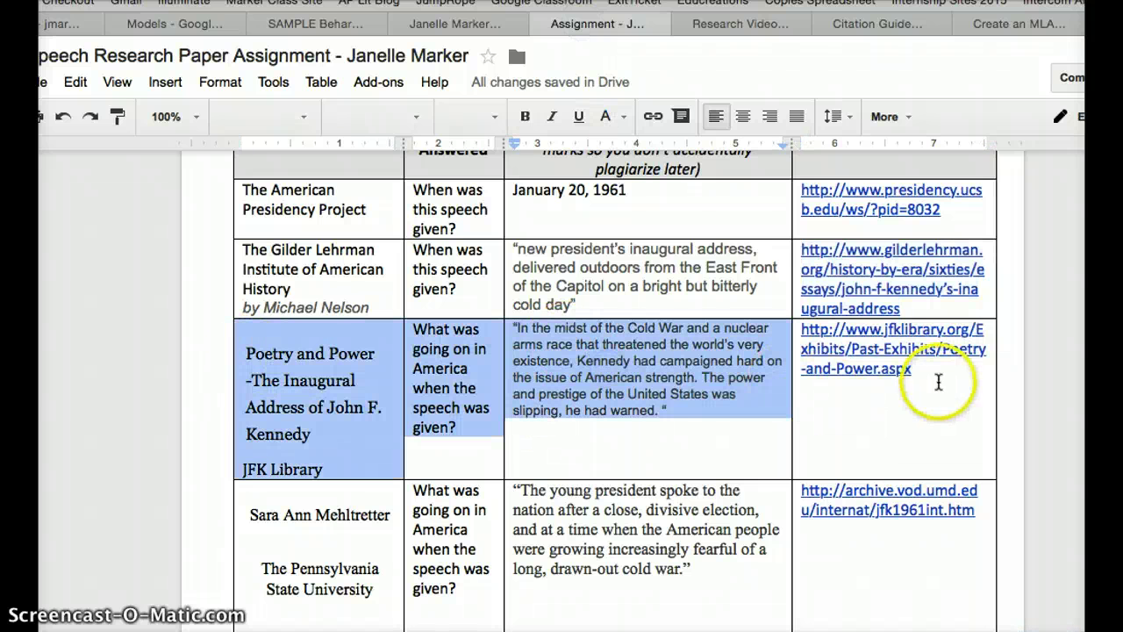
left_click_drag(932, 378, 803, 334)
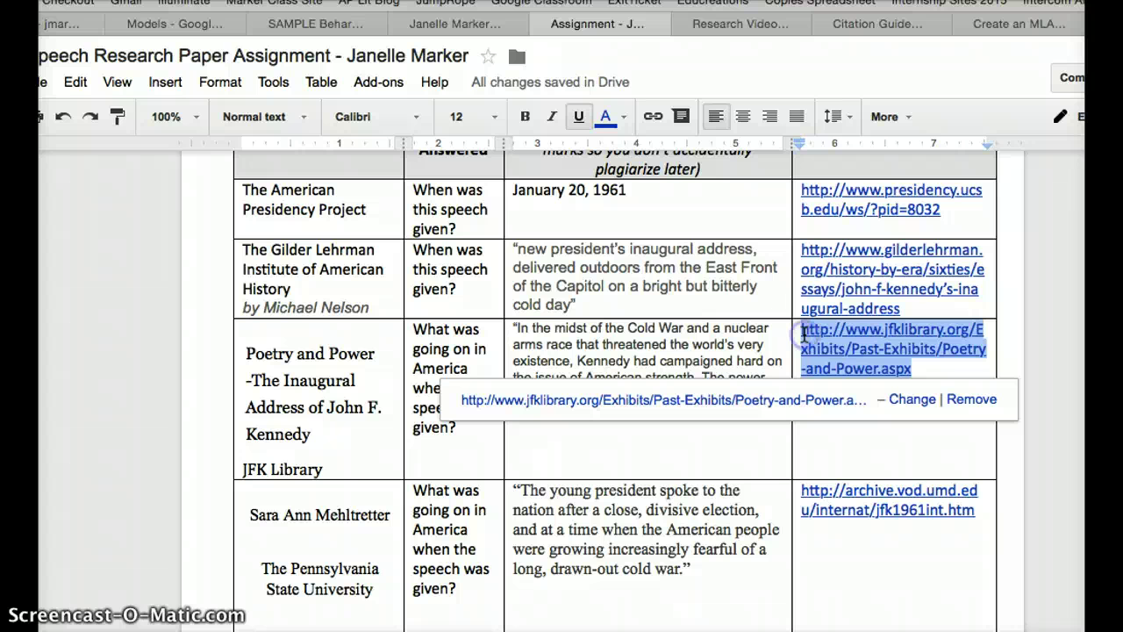
In EasyBib, autocite the copied JFK Library web address for the Poetry and Power page.
left_click(1017, 23)
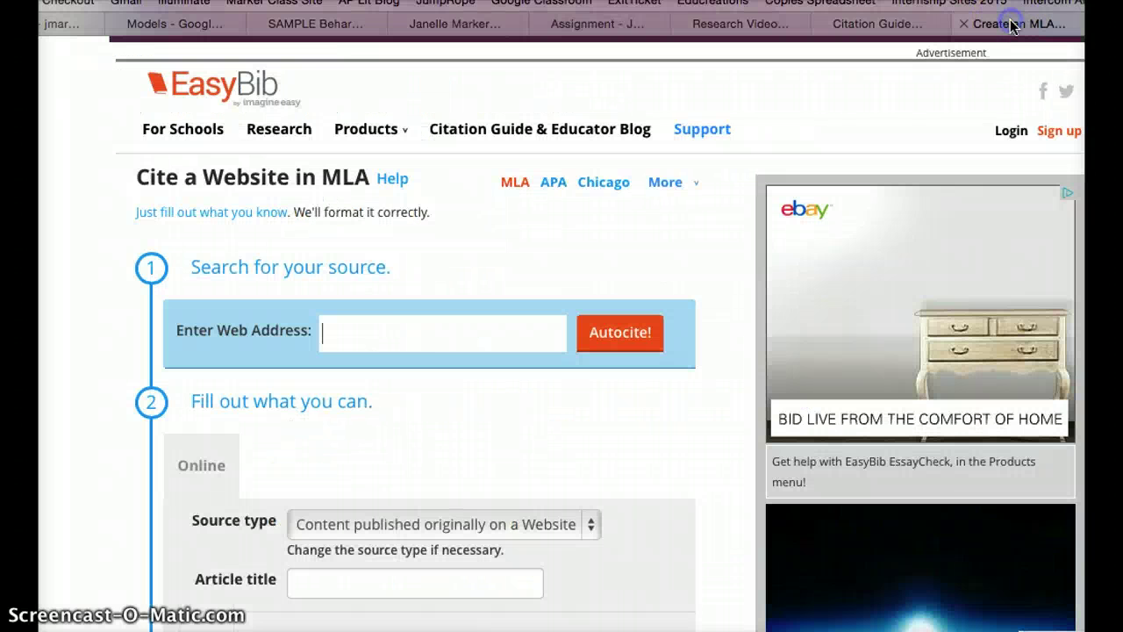
left_click(410, 319)
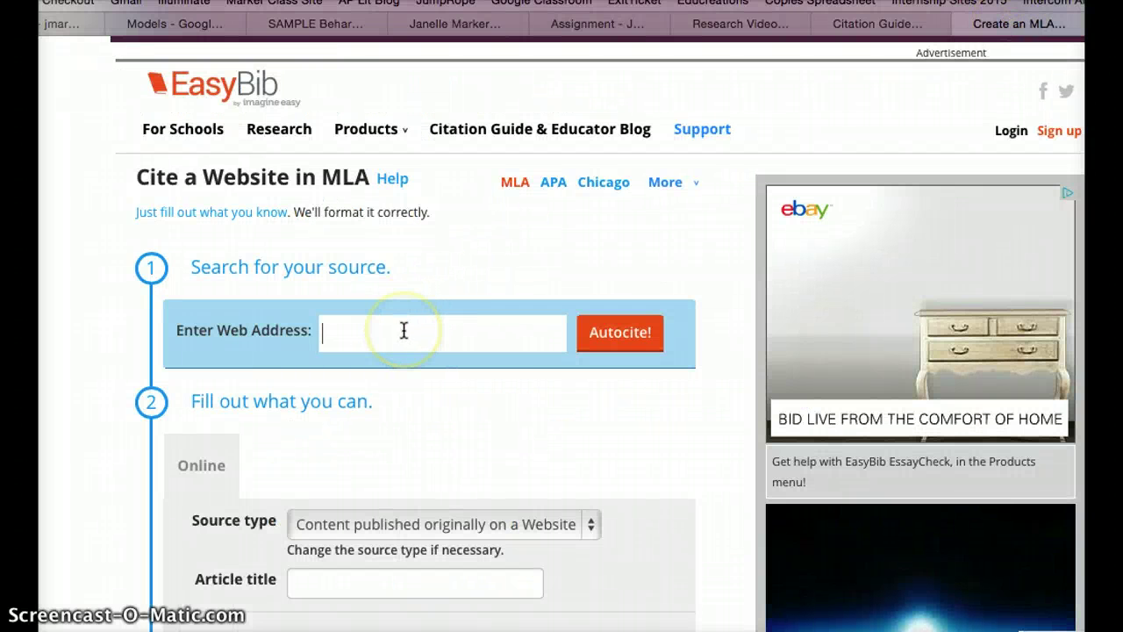
left_click(627, 333)
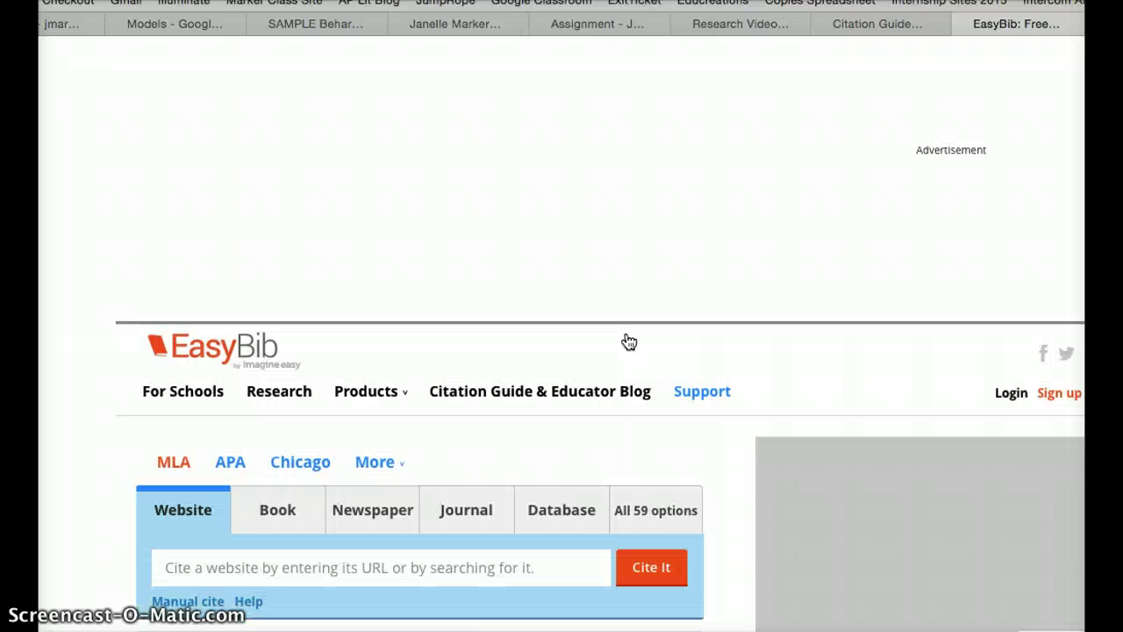
Review the source details EasyBib found and missed for the Poetry and Power page, and continue to the final citation step.
scroll(630, 341, "down", 5)
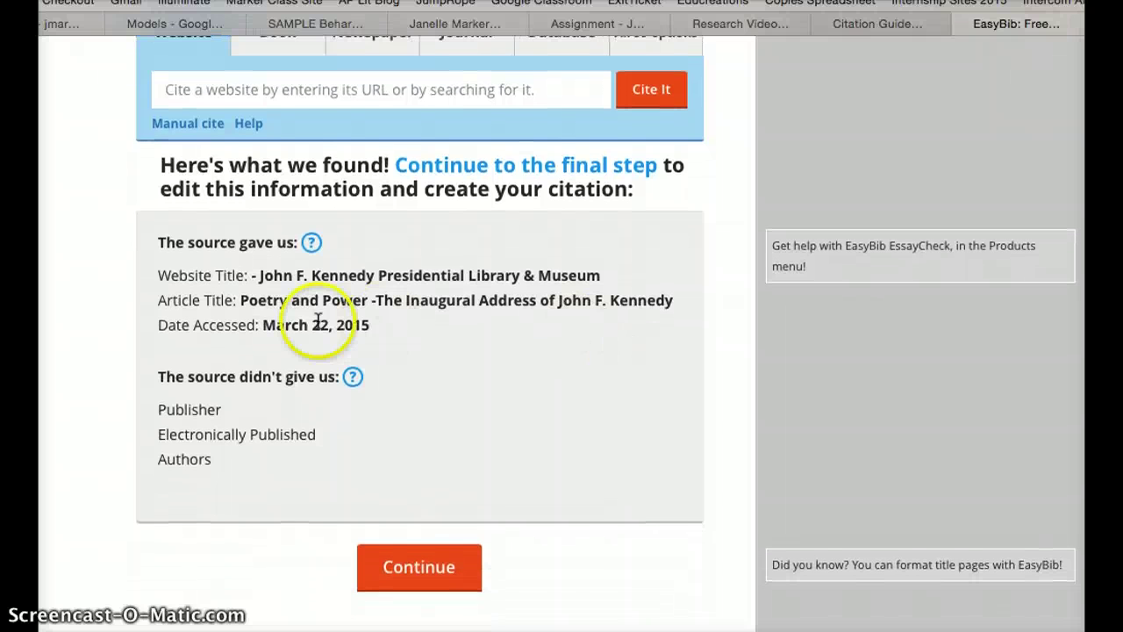
left_click(317, 323)
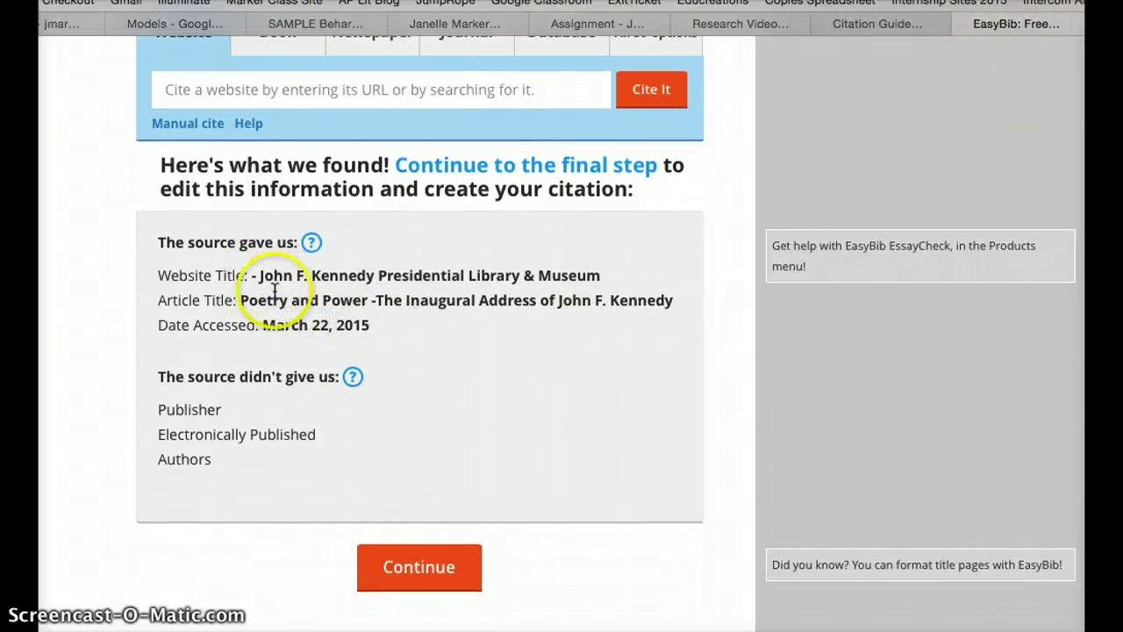
scroll(269, 296, "up", 1)
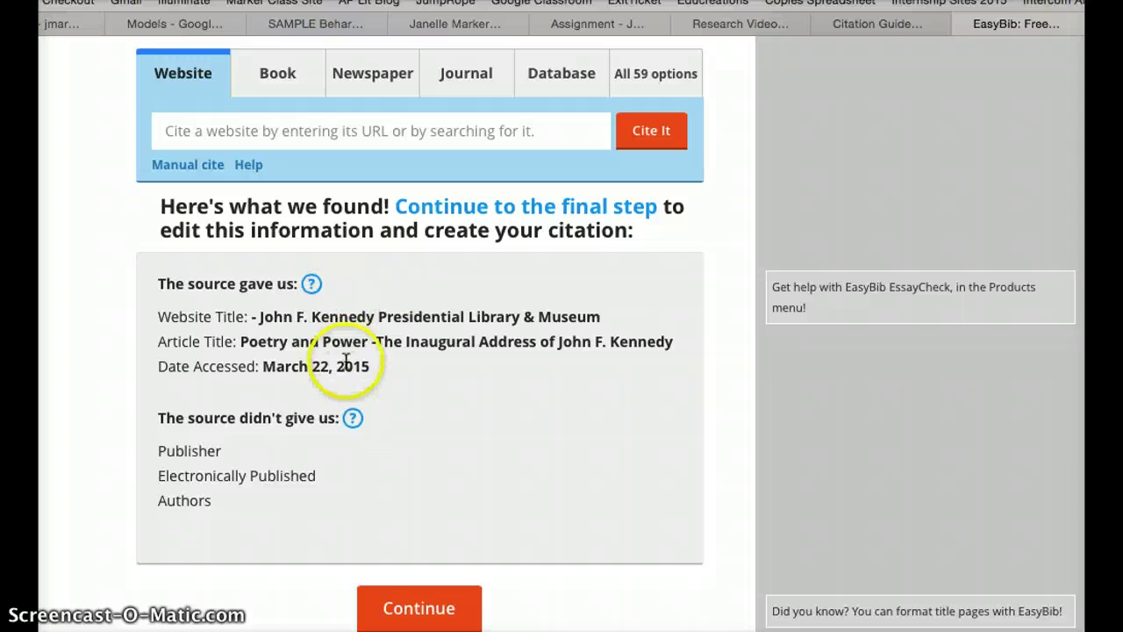
scroll(347, 361, "down", 1)
scroll(392, 376, "down", 1)
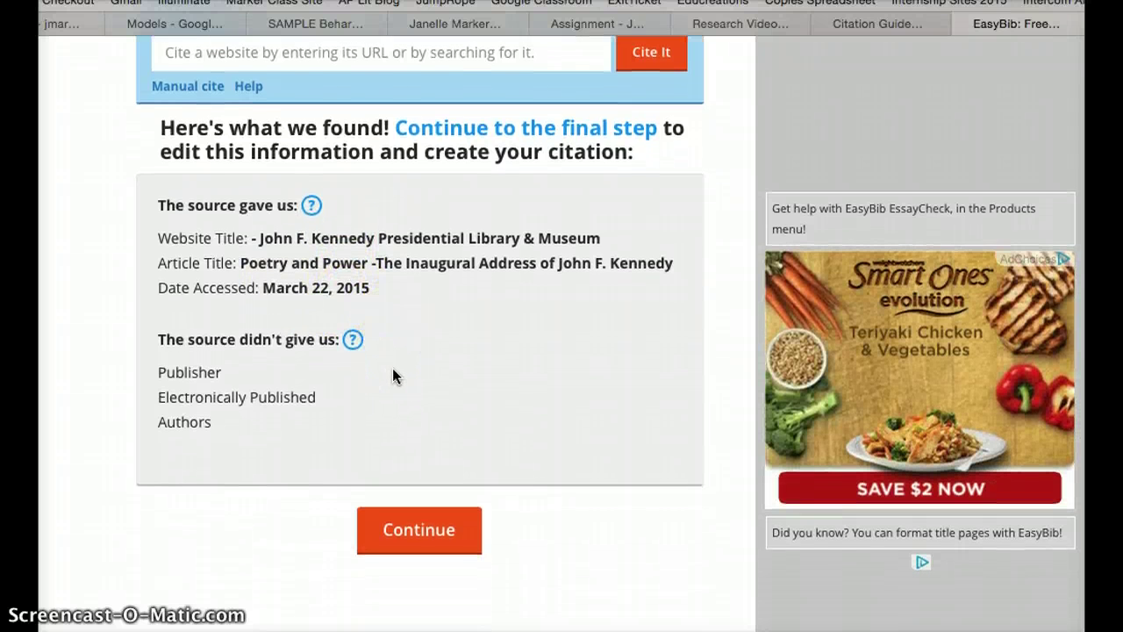
scroll(392, 373, "down", 2)
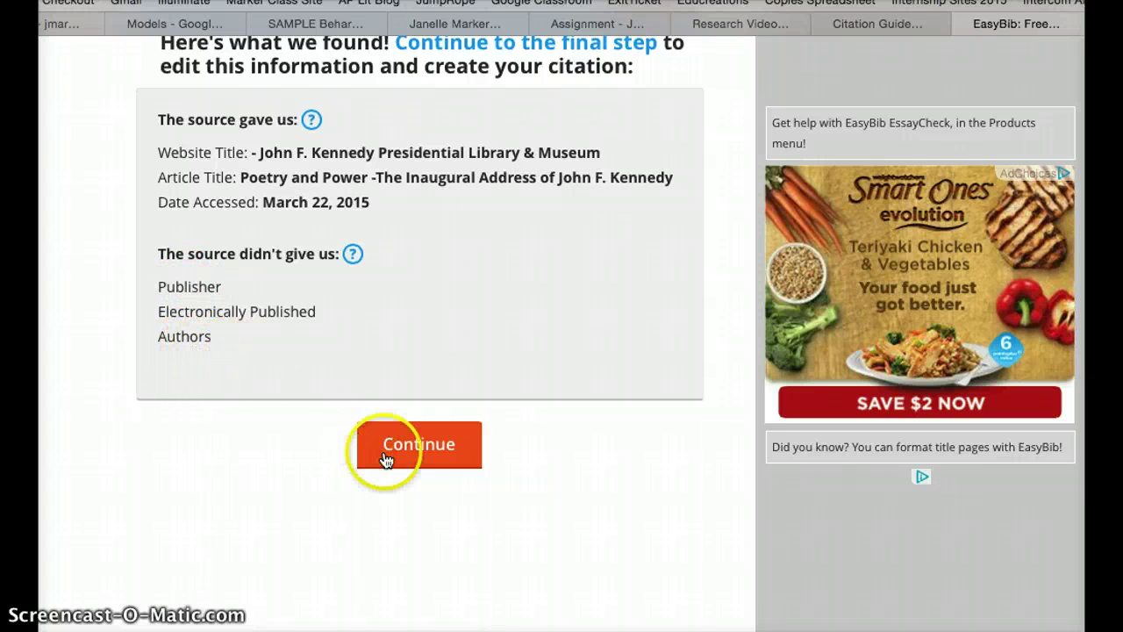
left_click(428, 447)
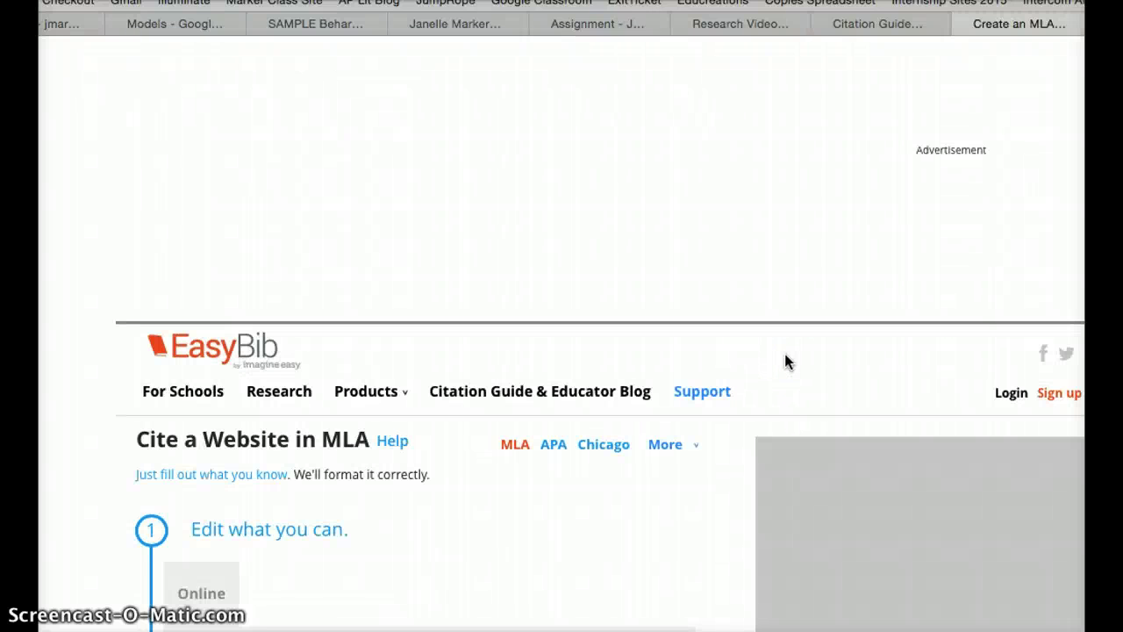
Remove the leading dash from the website title so it reads “John F. Kennedy Presidential Library & Museum”.
scroll(784, 354, "down", 5)
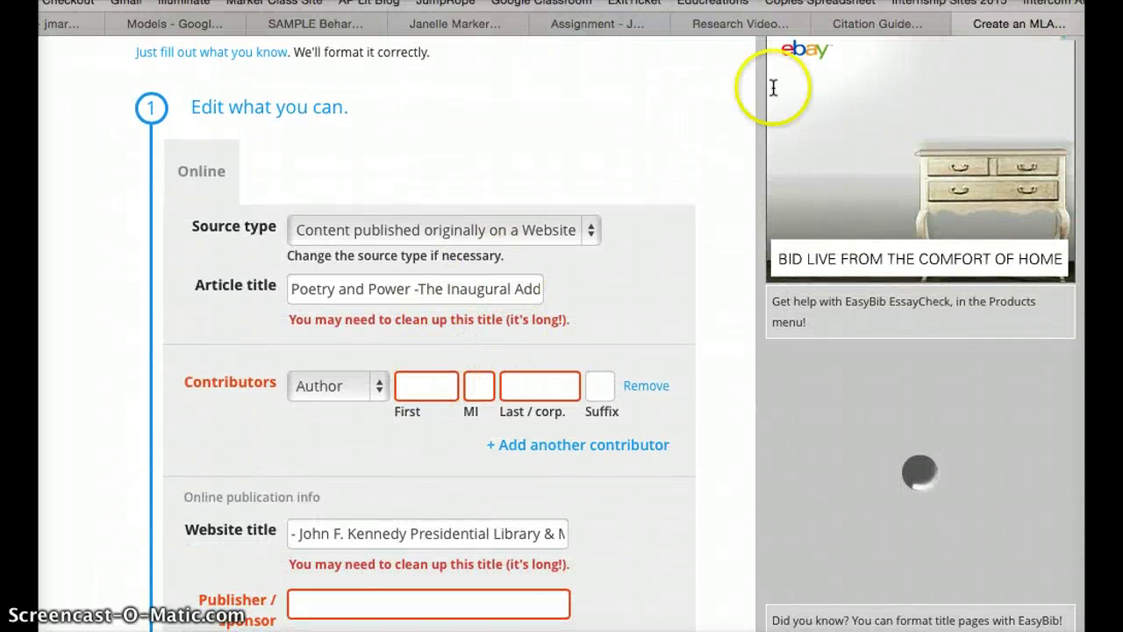
scroll(616, 301, "down", 1)
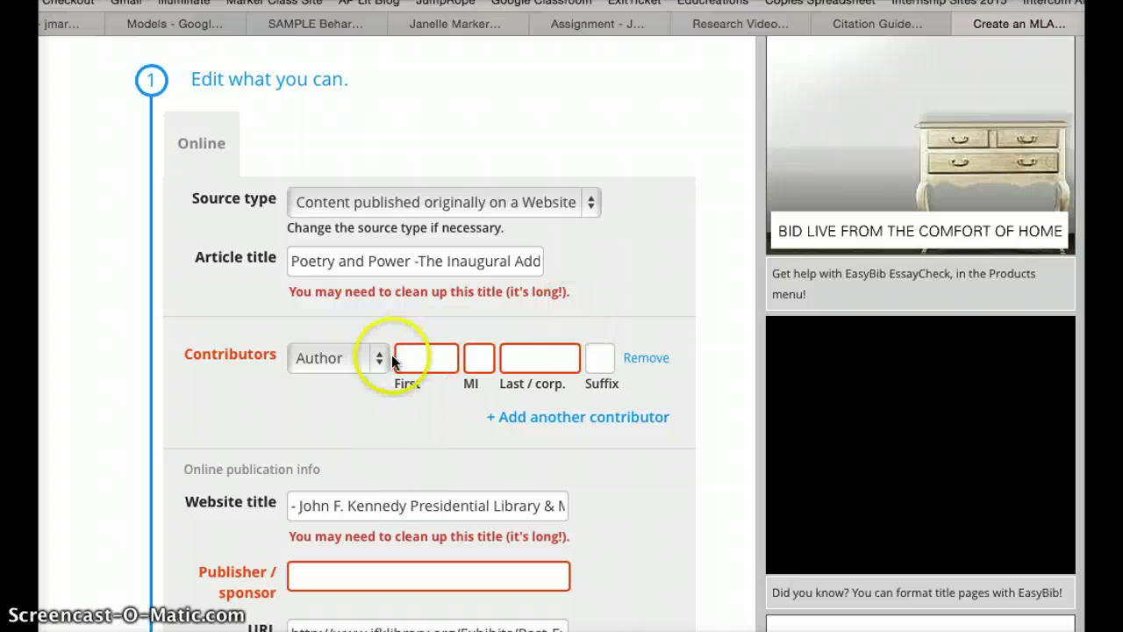
scroll(481, 415, "down", 1)
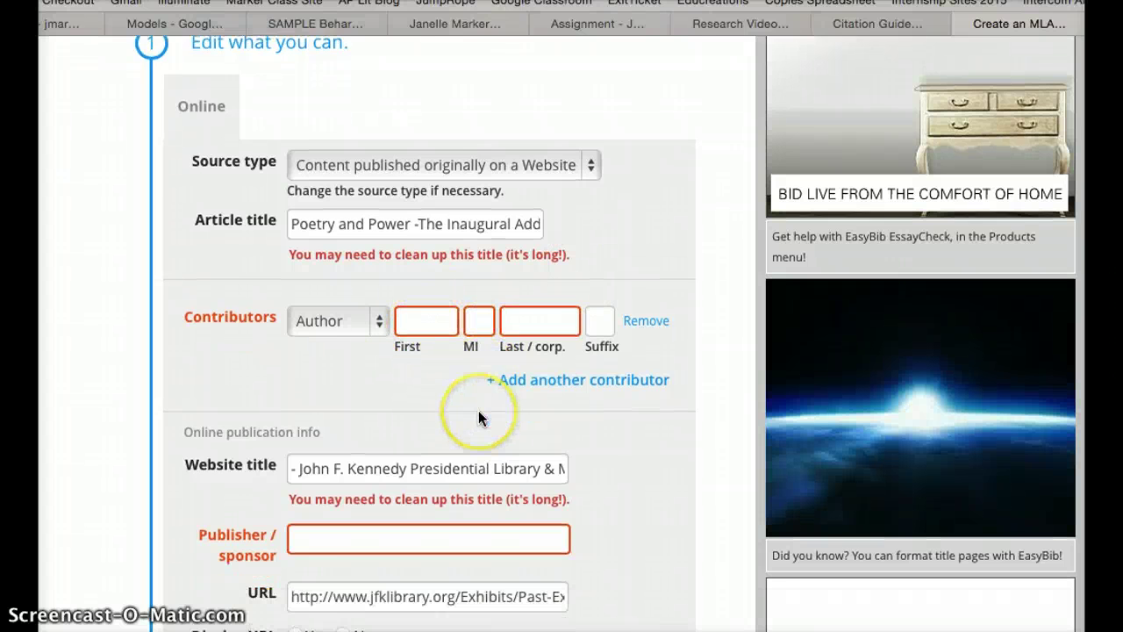
scroll(478, 410, "down", 5)
left_click(389, 373)
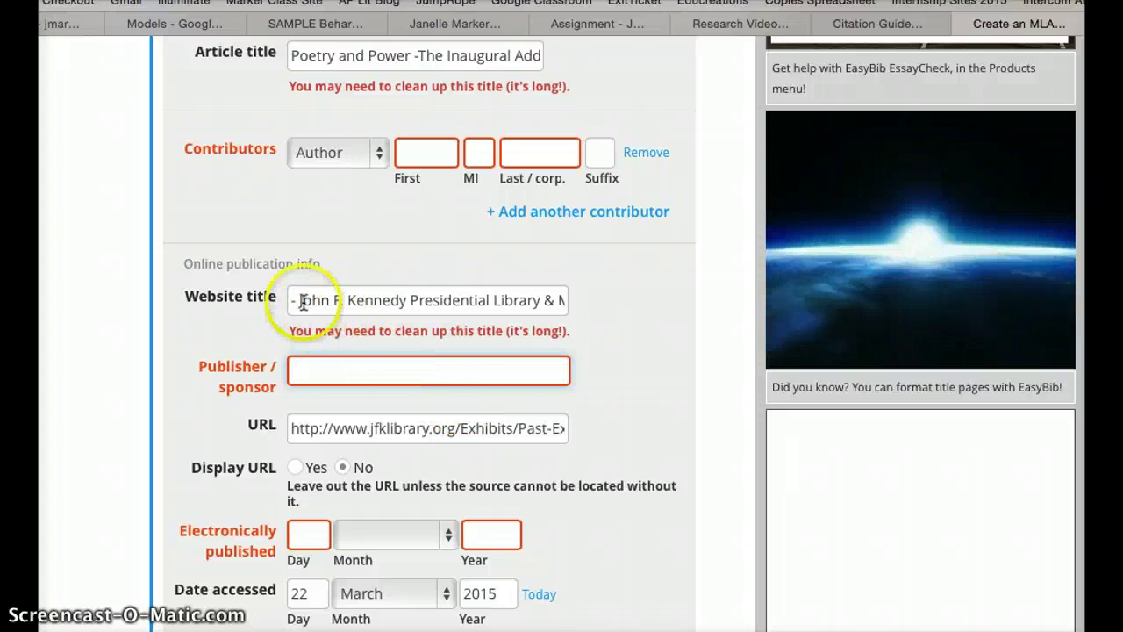
left_click_drag(296, 300, 557, 303)
key("BackSpace")
Leave the publisher and electronic publication date blank, and create the Poetry and Power citation.
scroll(546, 321, "down", 4)
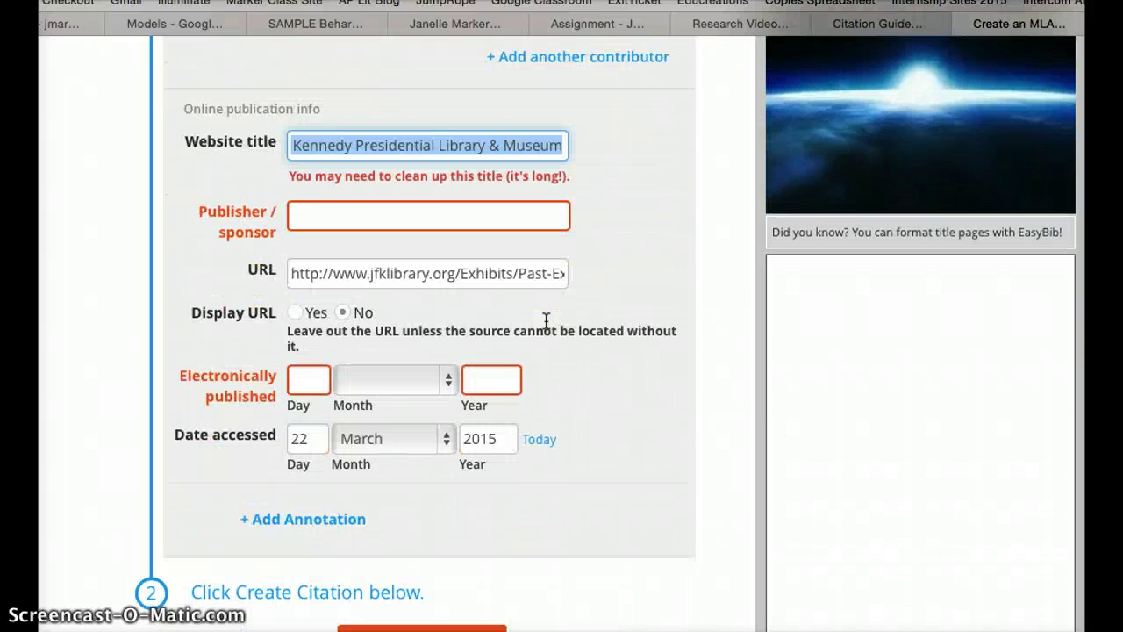
left_click(310, 377)
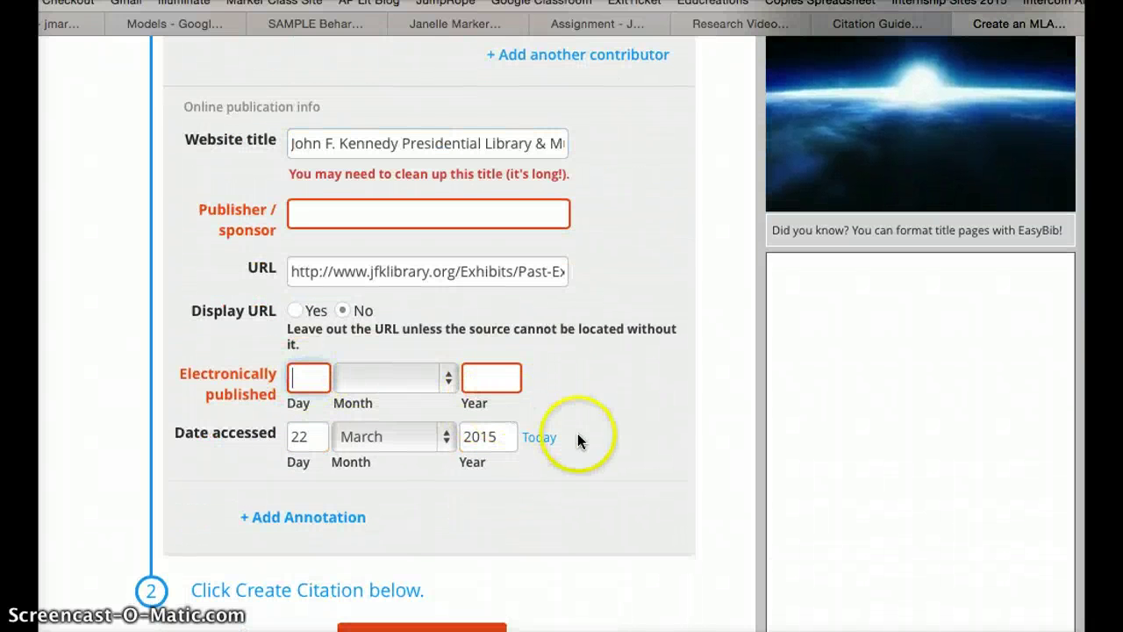
scroll(577, 440, "down", 4)
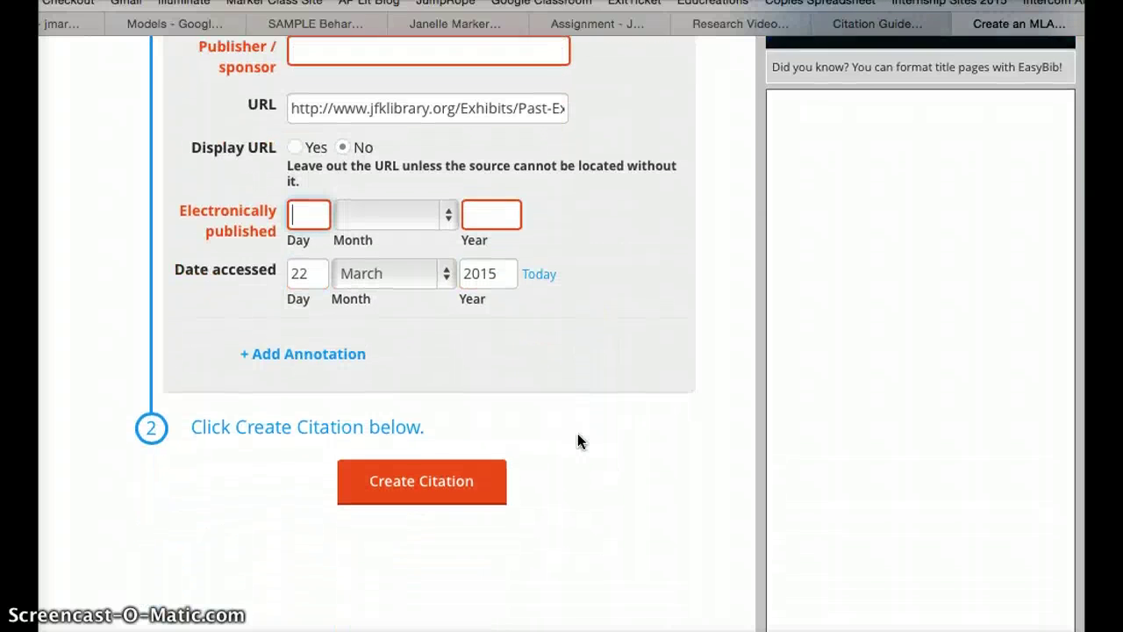
scroll(578, 441, "down", 1)
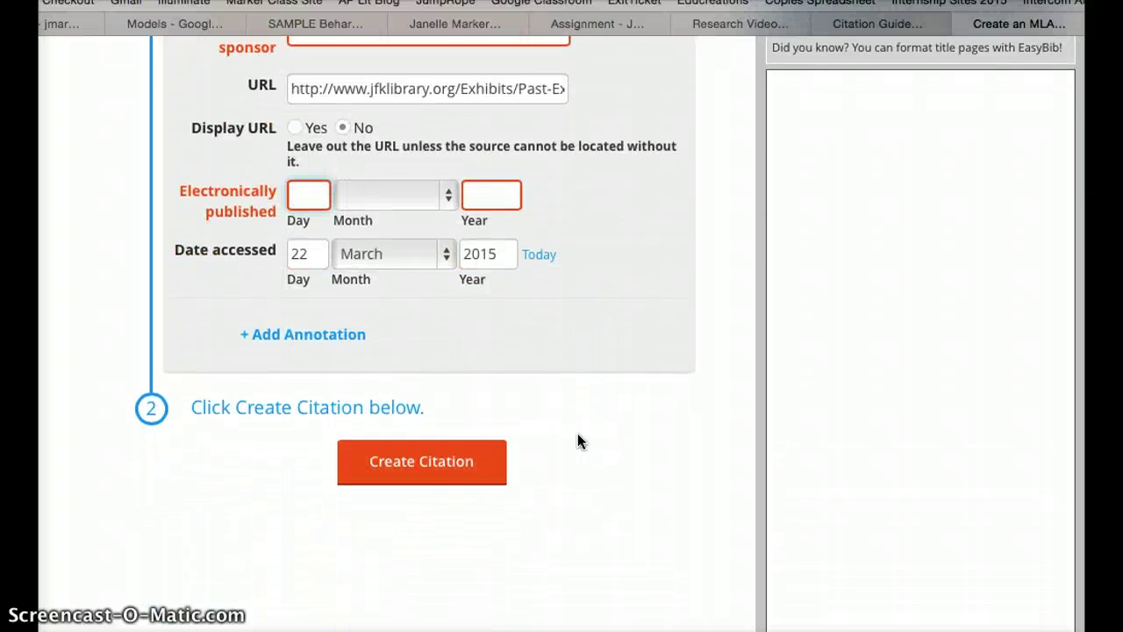
left_click(455, 471)
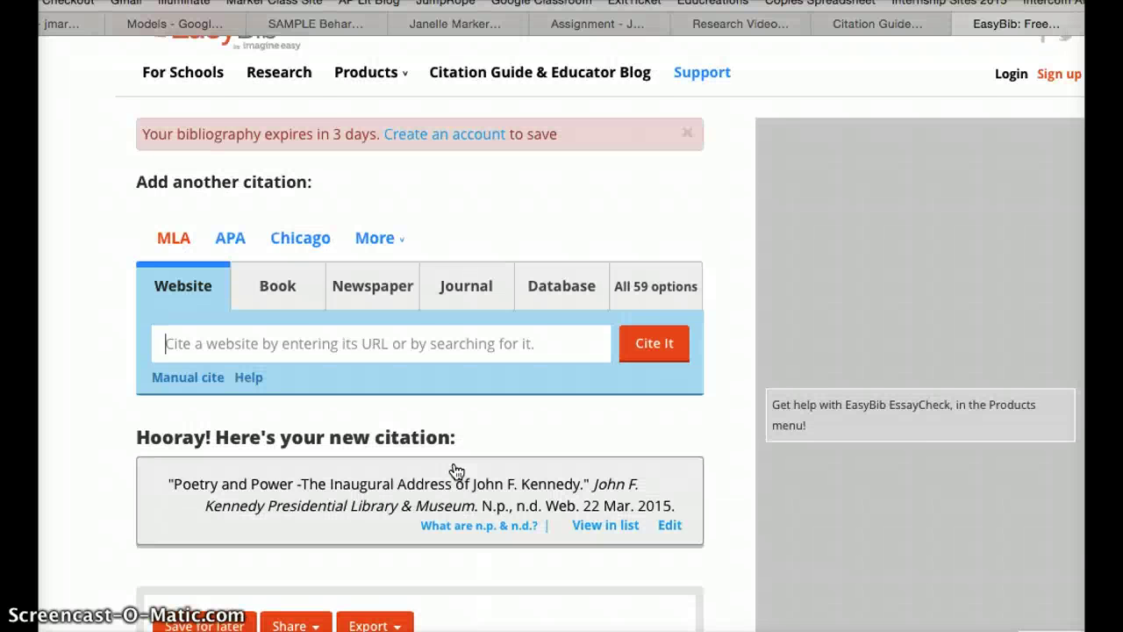
Review the new Poetry and Power citation and the entries in the citation list.
scroll(456, 471, "down", 3)
left_click(188, 358)
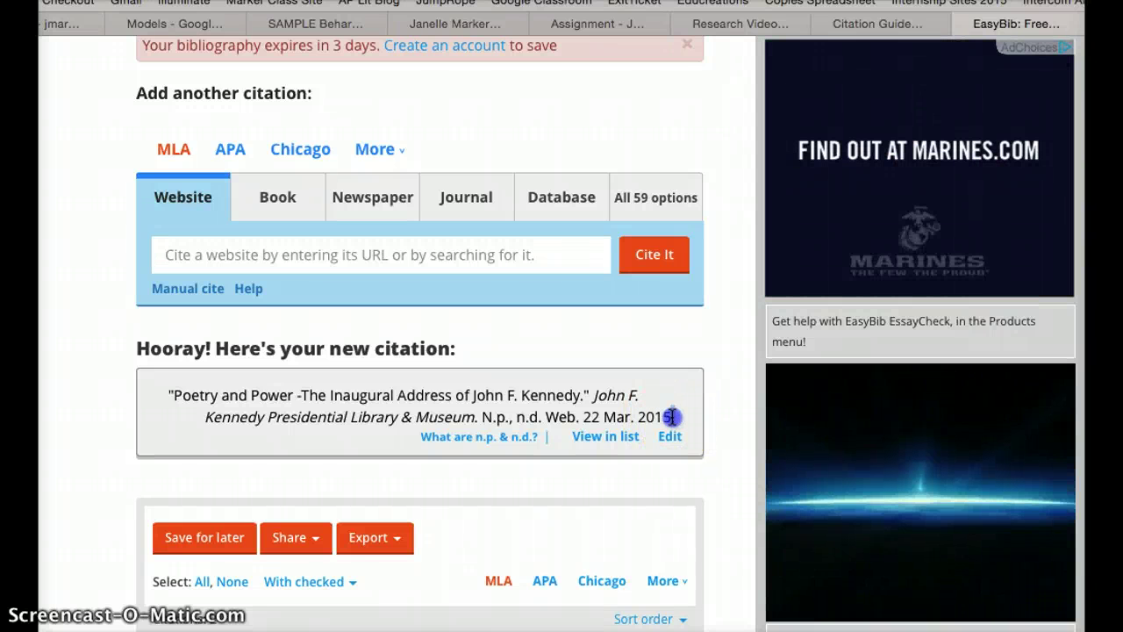
scroll(695, 436, "down", 1)
scroll(696, 436, "down", 3)
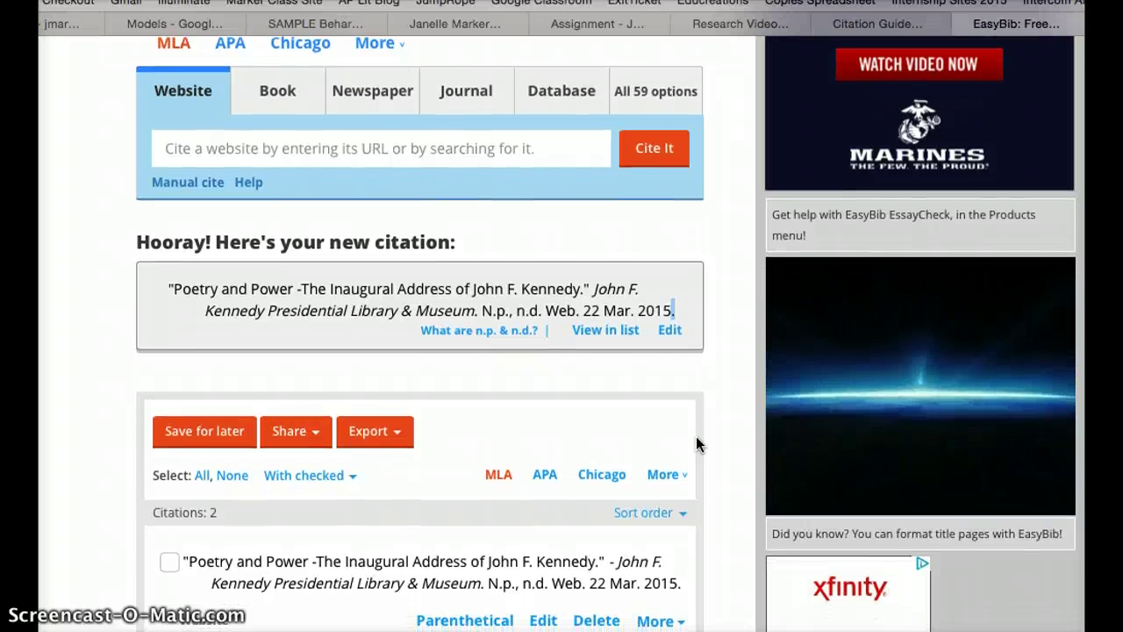
left_click(683, 419)
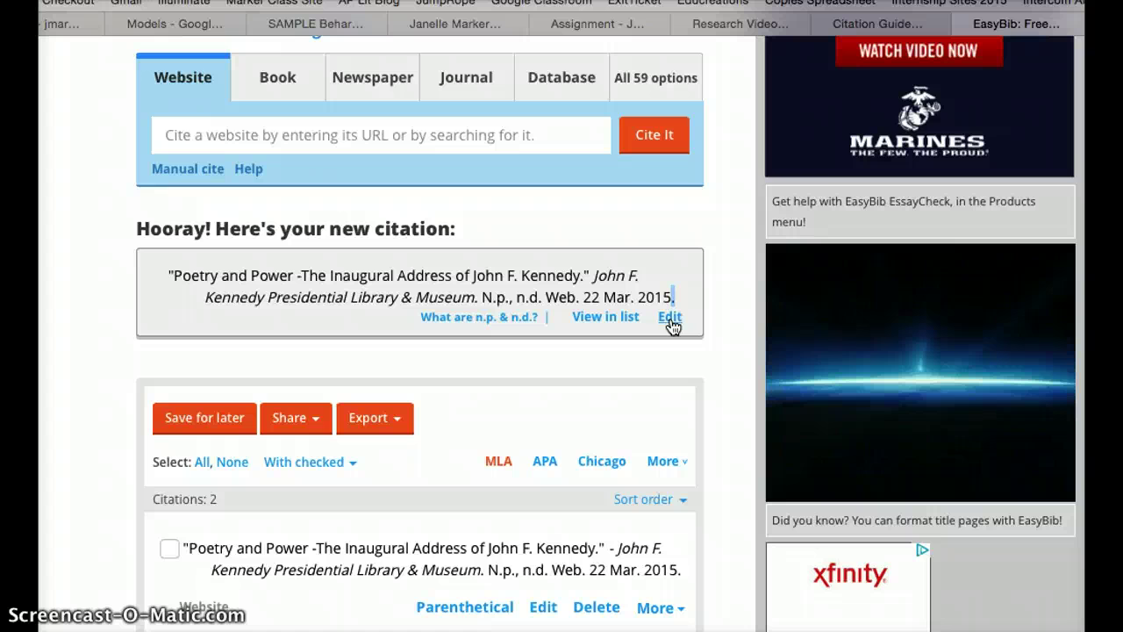
scroll(672, 327, "down", 5)
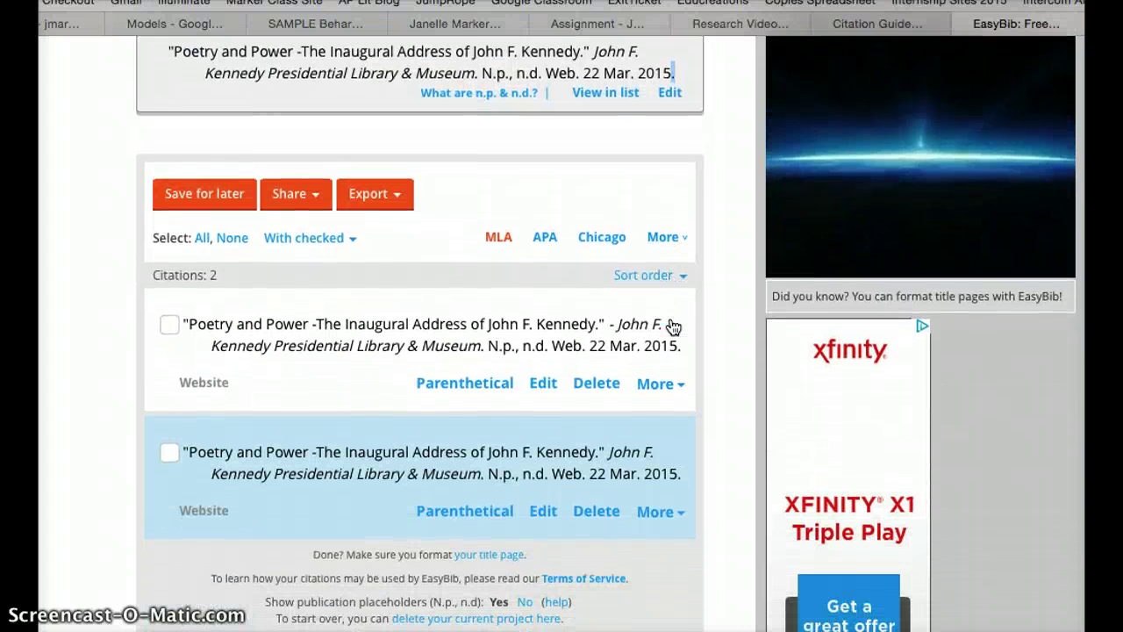
left_click(550, 312)
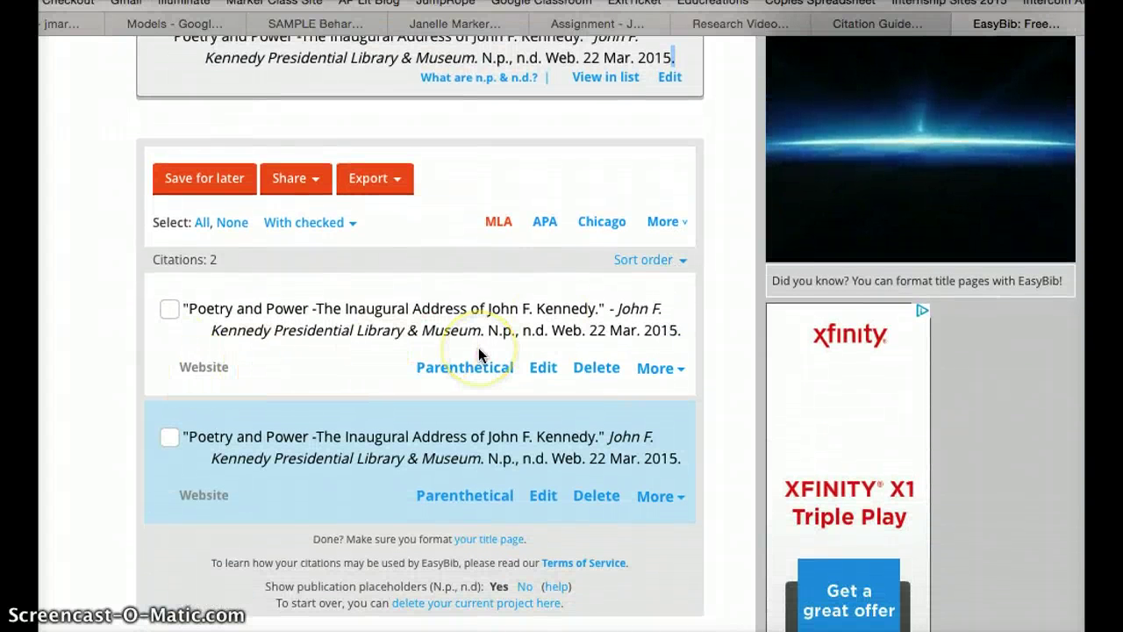
scroll(478, 349, "up", 3)
scroll(478, 347, "up", 3)
left_click(669, 357)
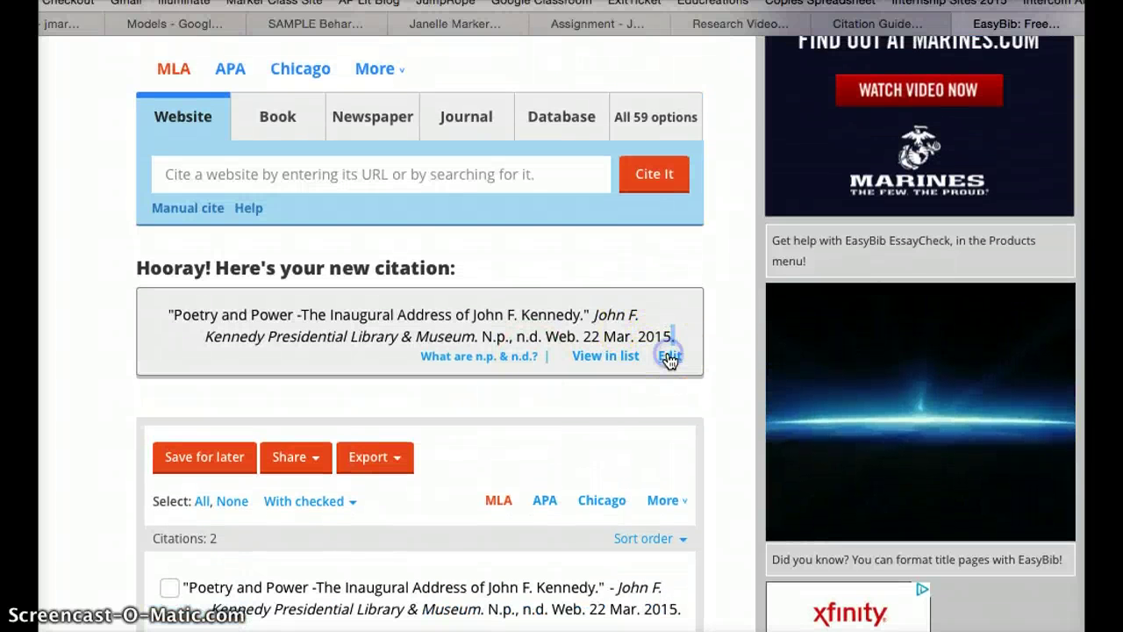
left_click(670, 357)
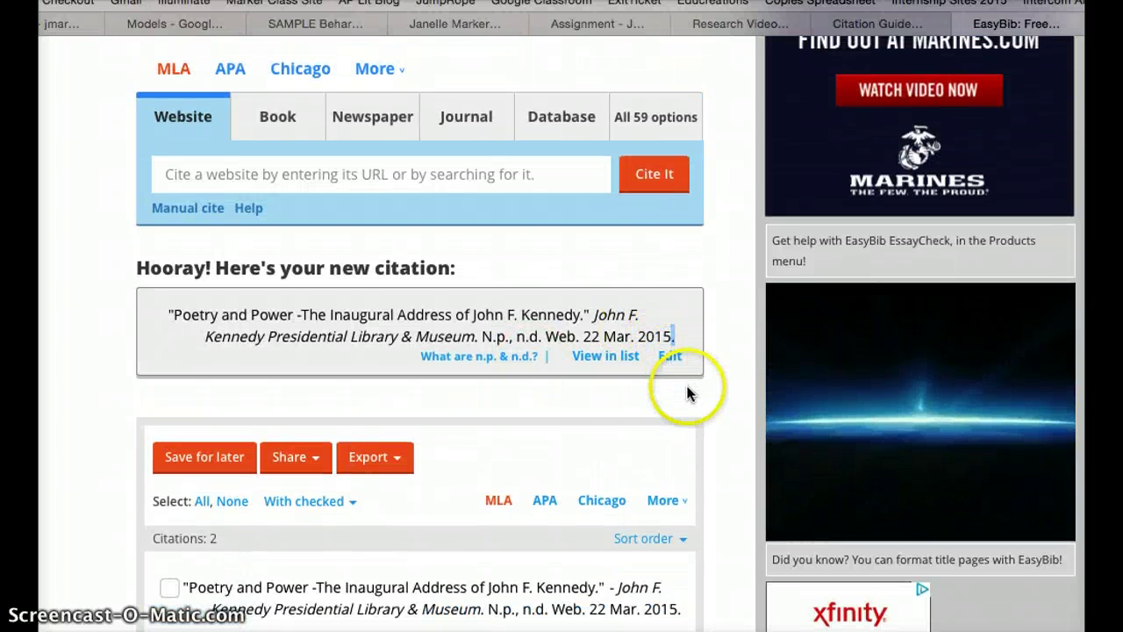
left_click(672, 356)
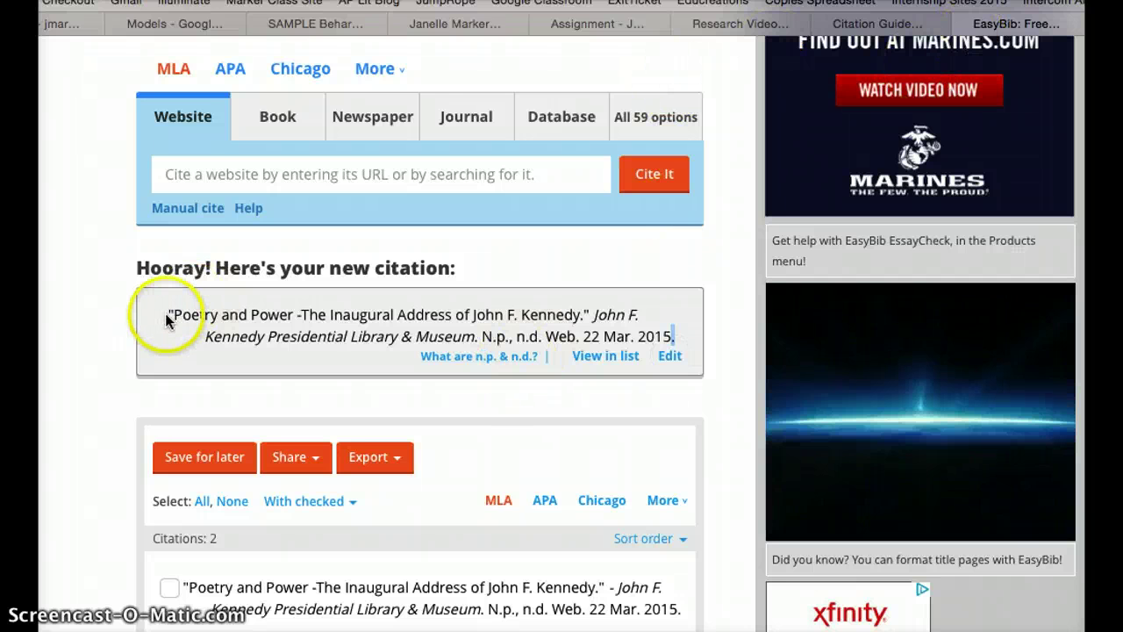
Copy the finished EasyBib citation and replace the “Poetry and Power” placeholder on the Works Cited page with it, followed by “<”.
left_click_drag(168, 314, 664, 344)
key("super+c")
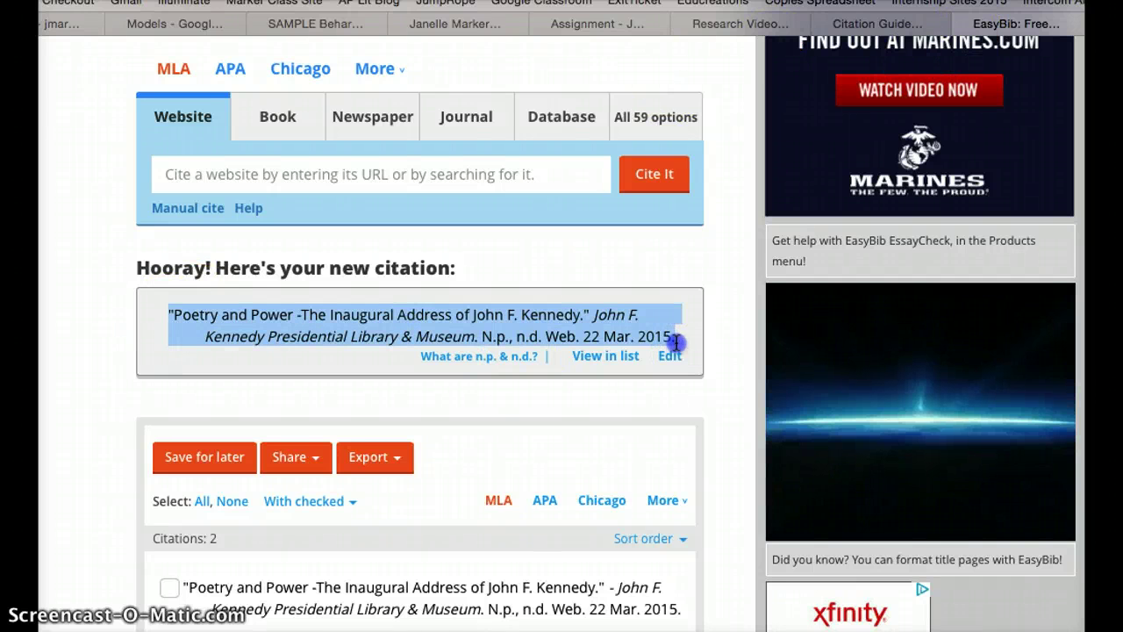
left_click(458, 22)
left_click(383, 509)
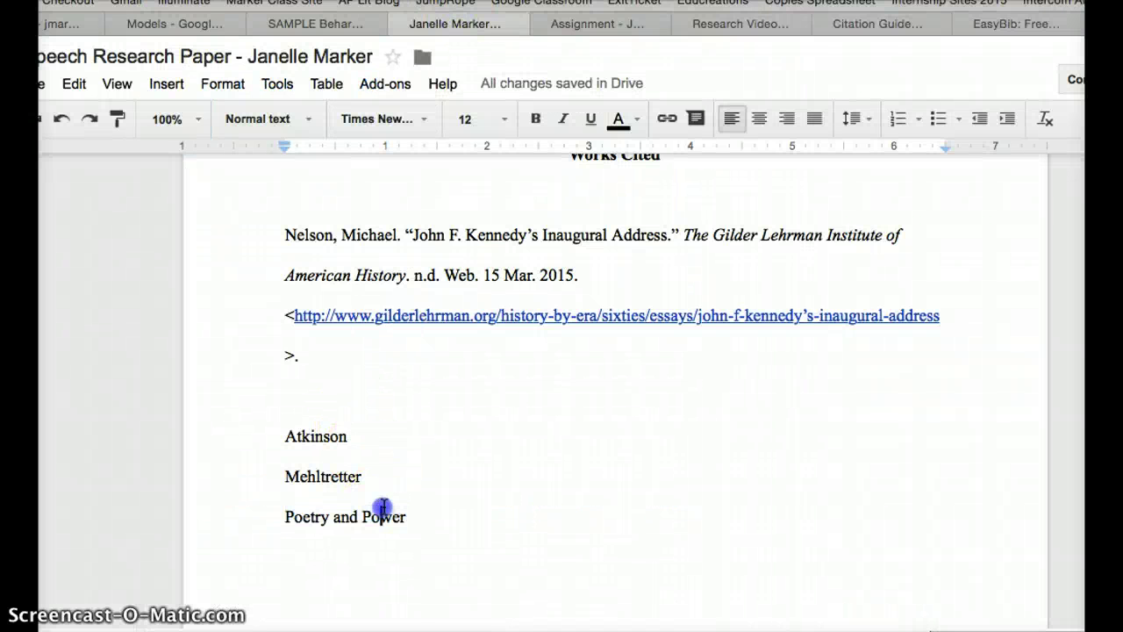
left_click_drag(406, 517, 235, 516)
key("super+v")
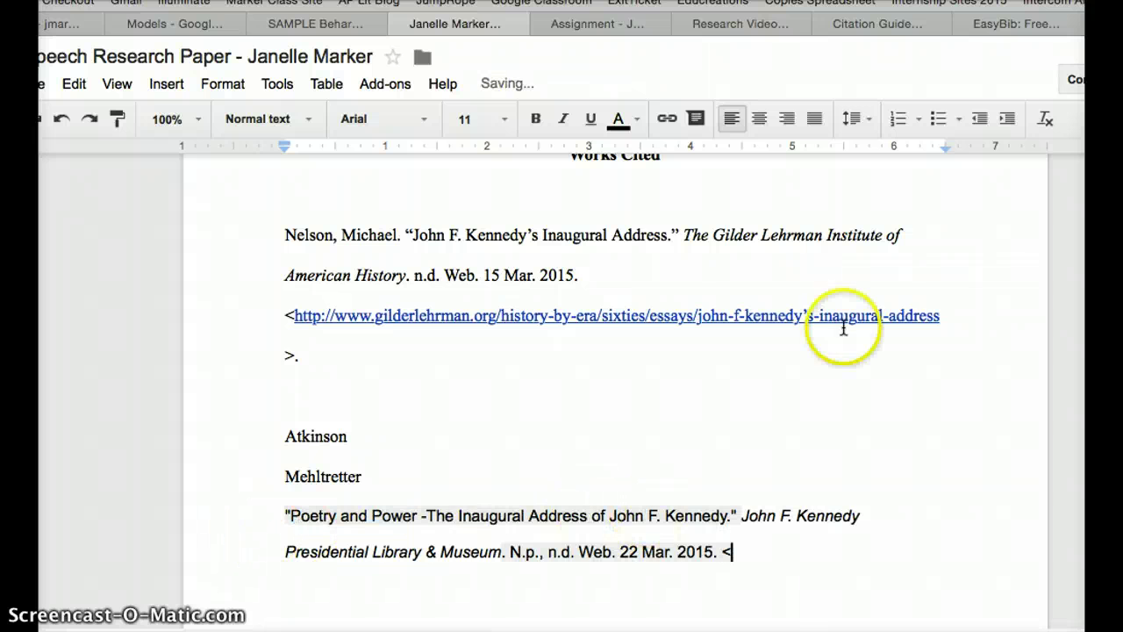
Copy the JFK Library source's URL from the Poetry and Power row of the assignment's research table.
left_click(869, 24)
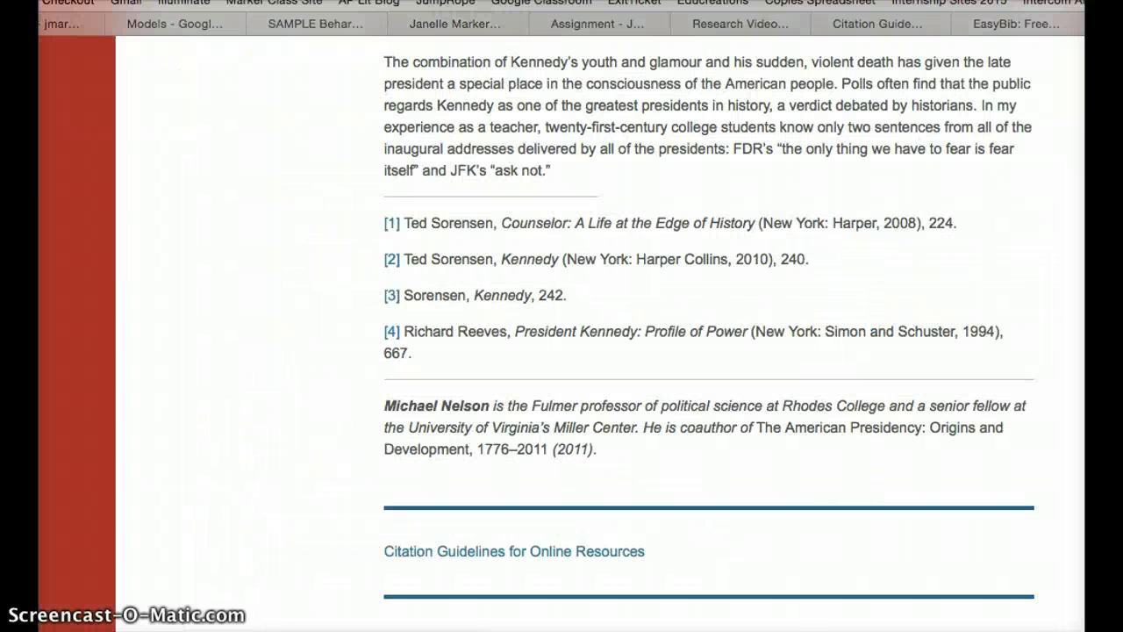
left_click(455, 24)
left_click(583, 26)
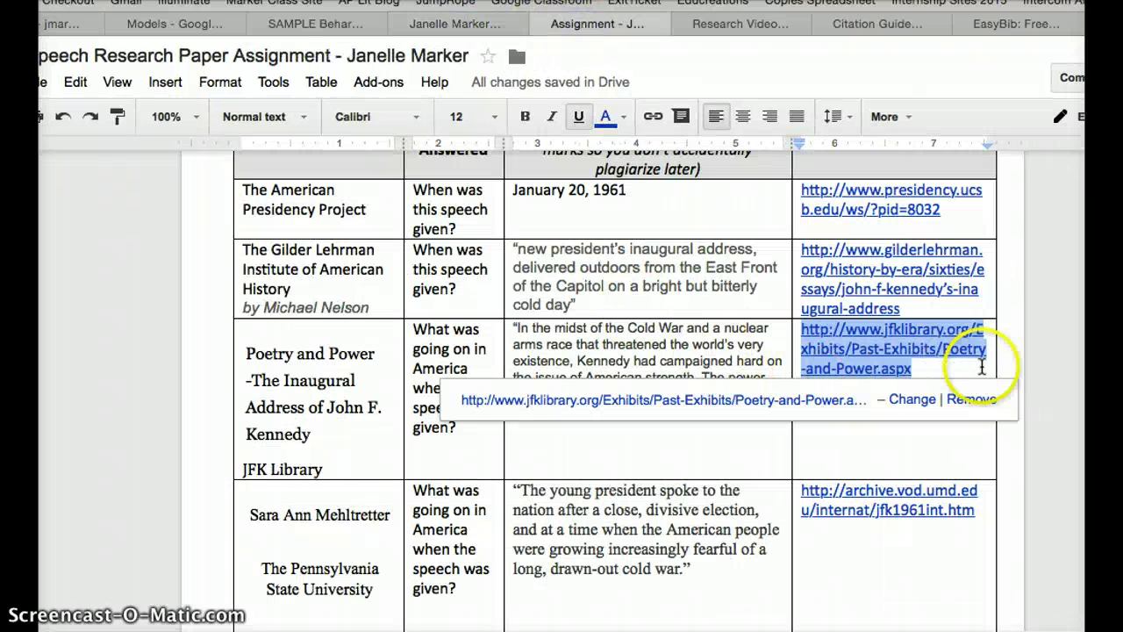
left_click(888, 369)
left_click_drag(825, 342, 798, 328)
key("super+c")
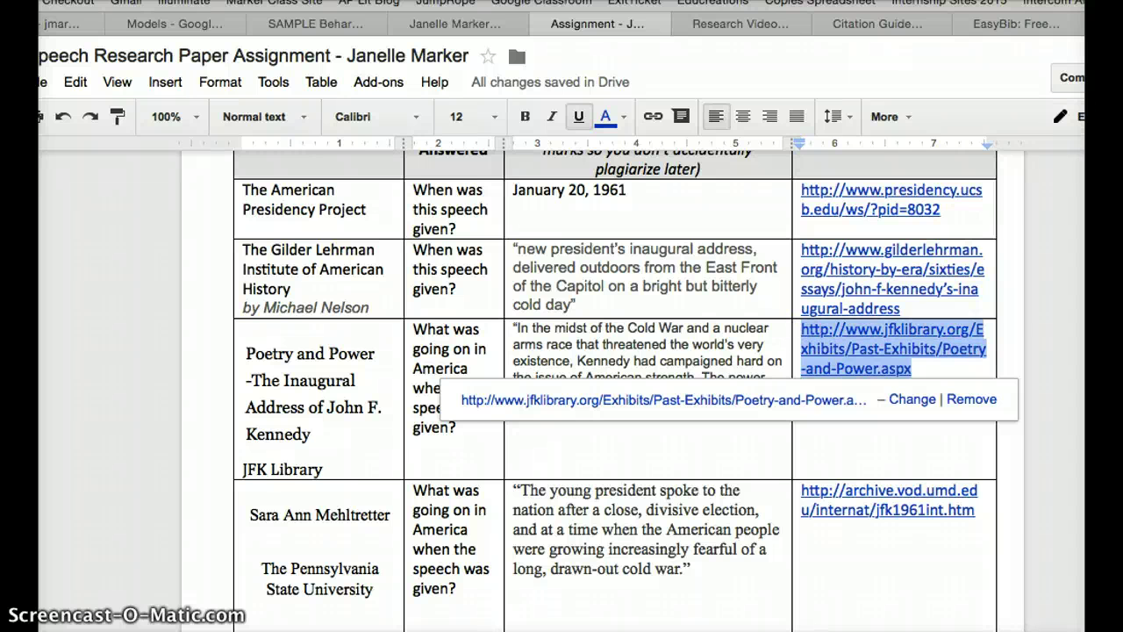
left_click(693, 23)
key("super+l")
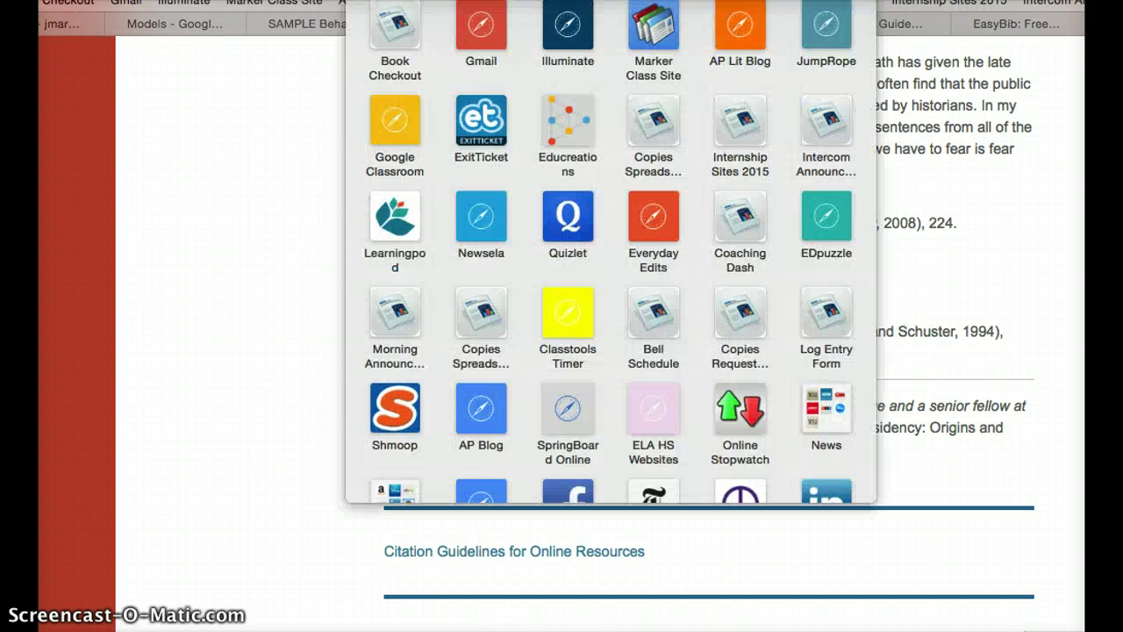
key("super+v")
key("Return")
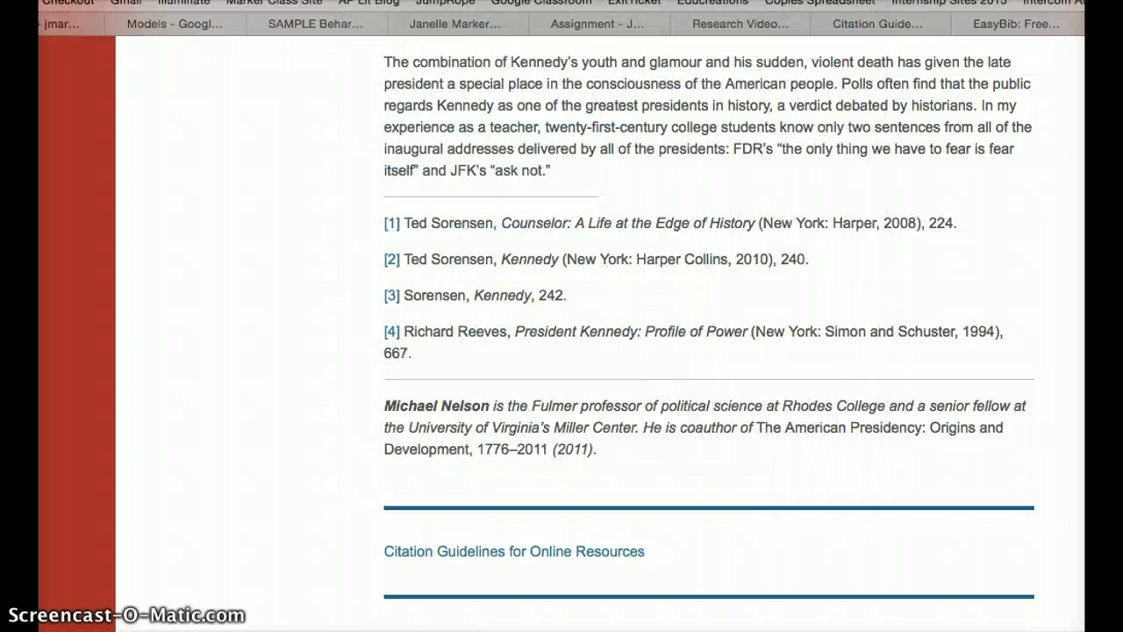
Paste the JFK Library URL at the end of the Poetry and Power entry and close it with “>.”.
left_click(443, 24)
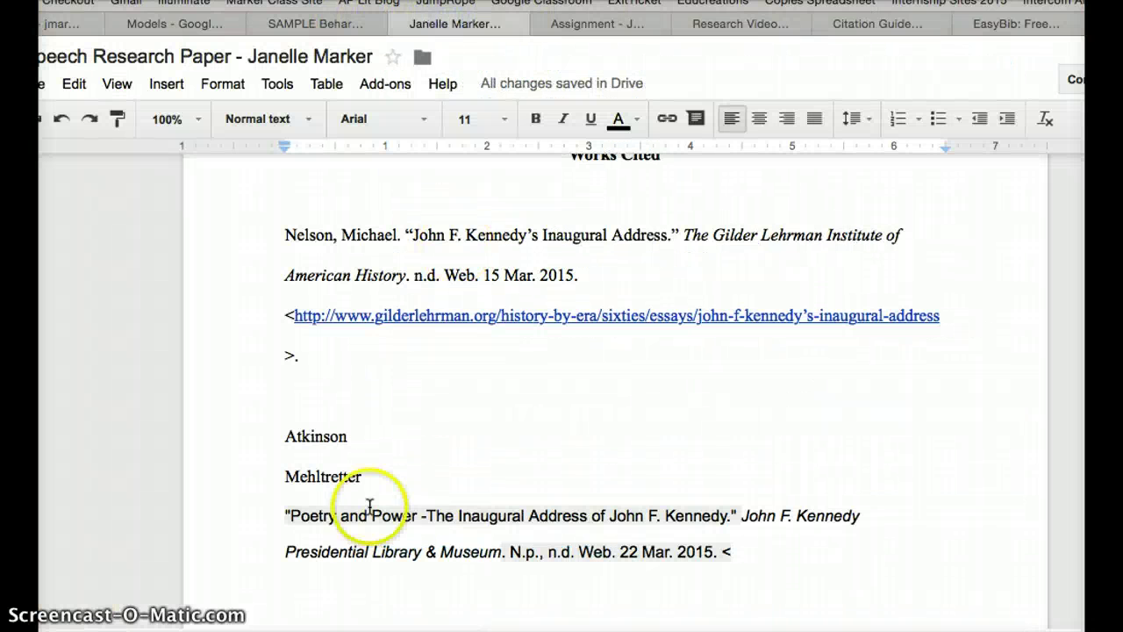
key("super+v")
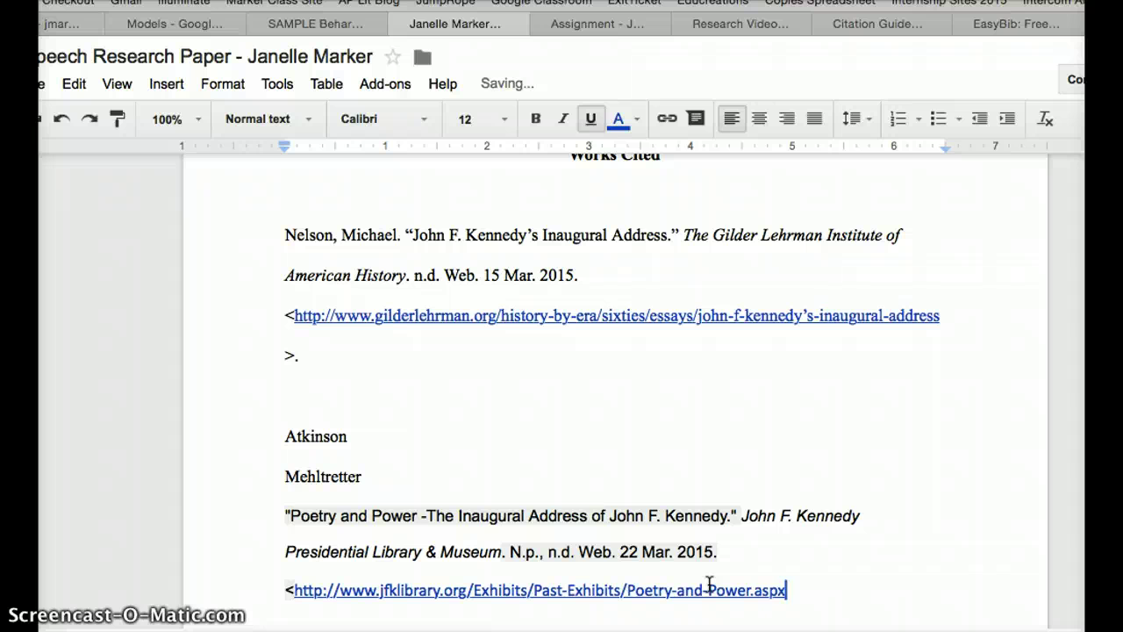
type(">.")
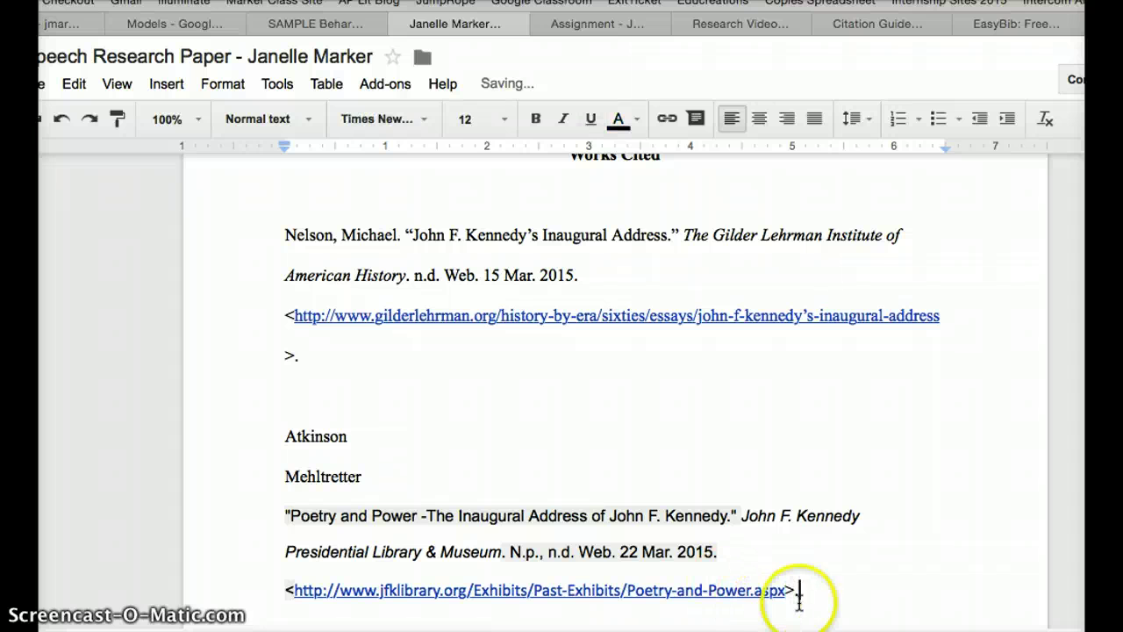
left_click_drag(820, 594, 280, 514)
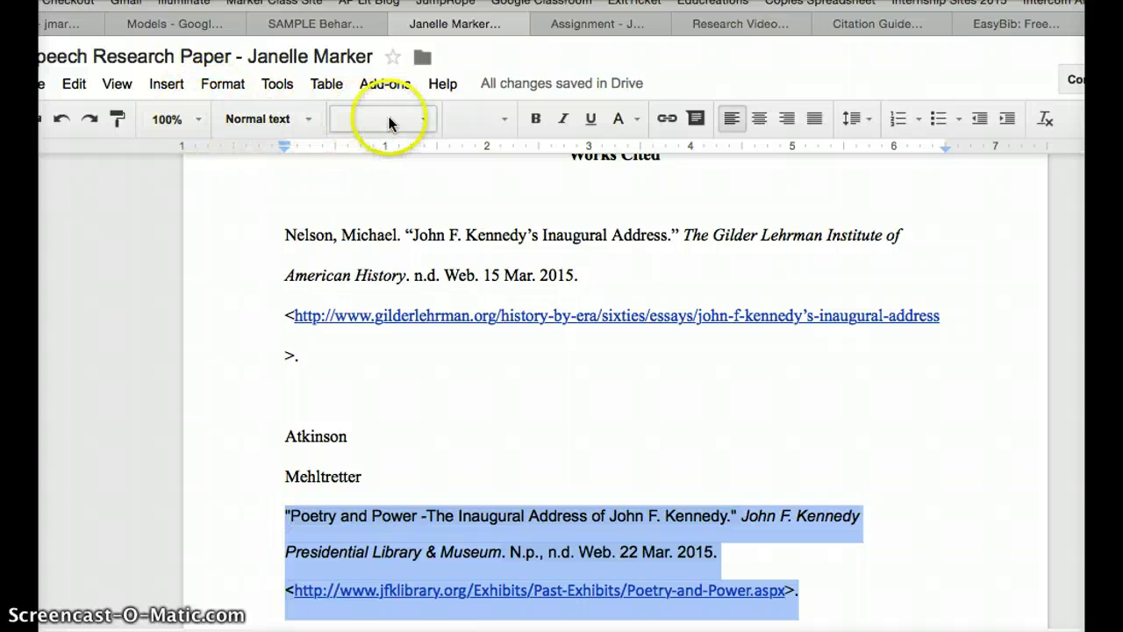
left_click(309, 120)
left_click(429, 190)
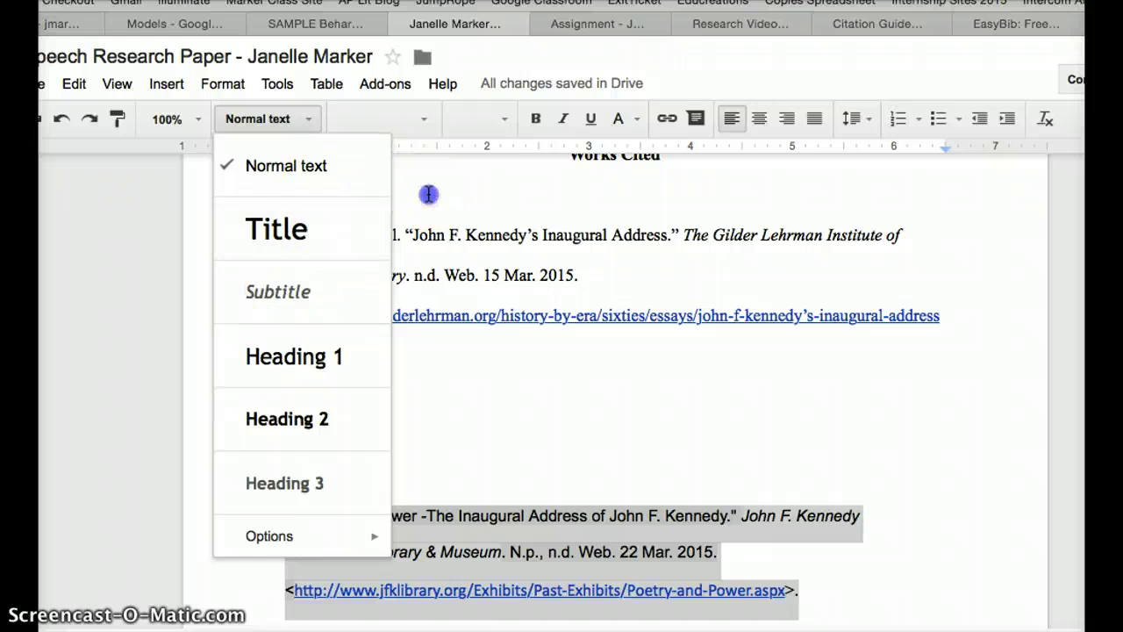
left_click(418, 122)
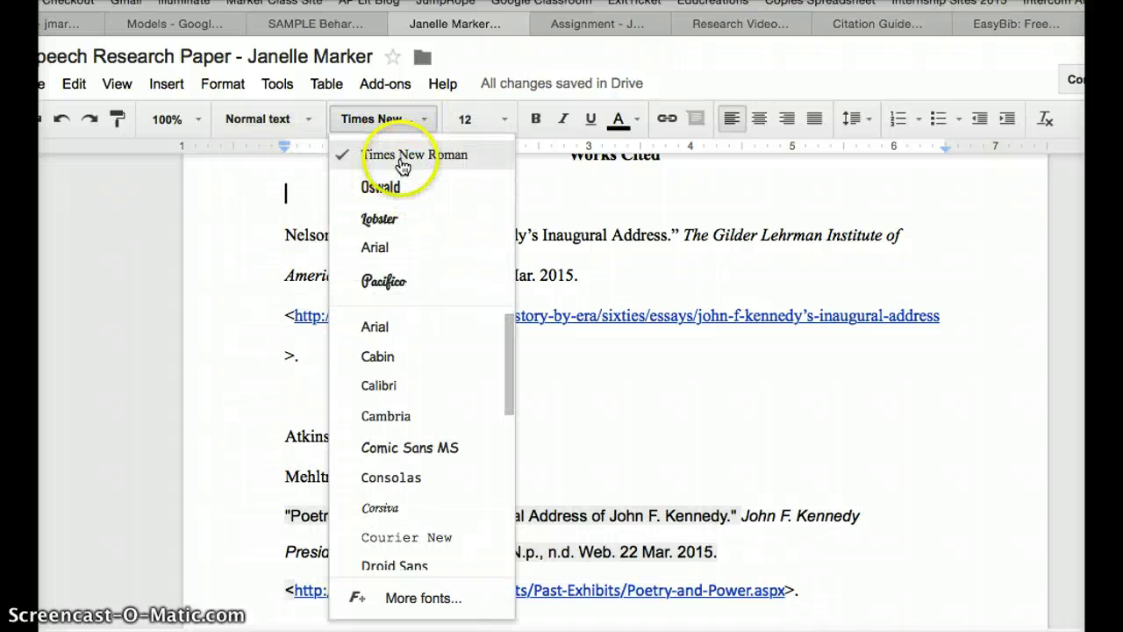
left_click(586, 456)
Set all Works Cited entries, from Nelson through Poetry and Power, to Times New Roman at size 12.
left_click_drag(803, 579, 273, 234)
left_click(424, 120)
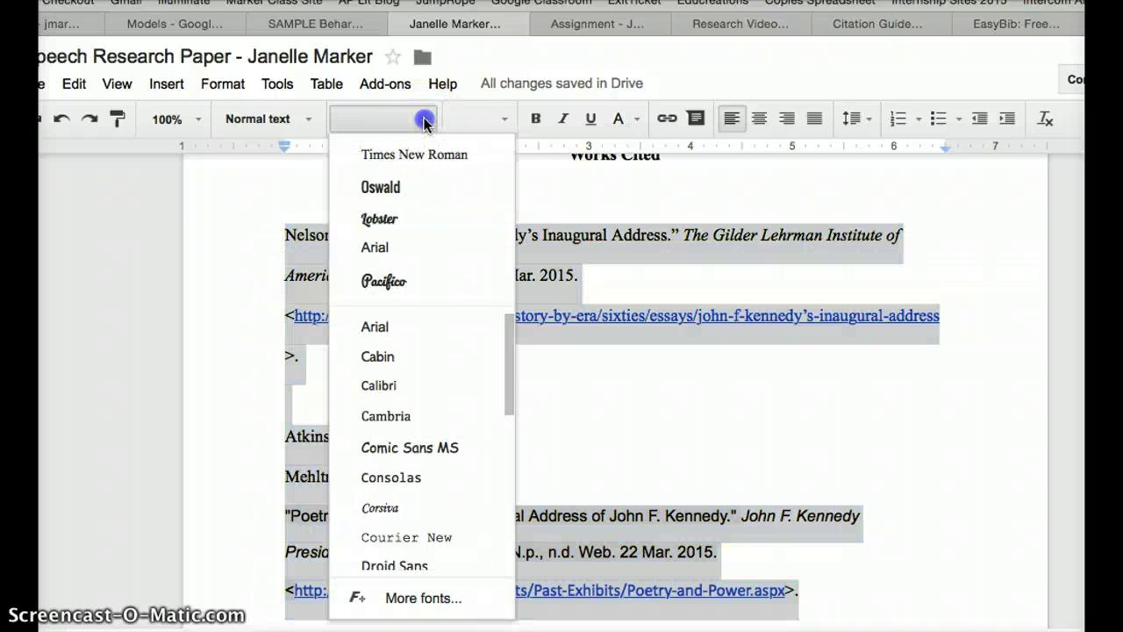
left_click(420, 154)
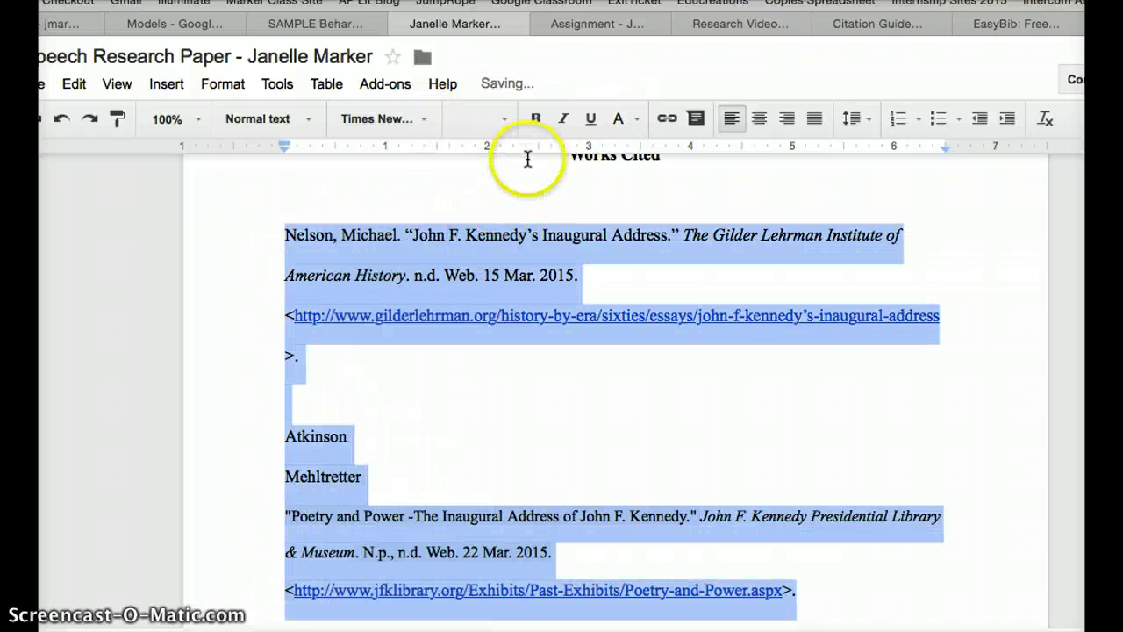
left_click(507, 123)
left_click(485, 268)
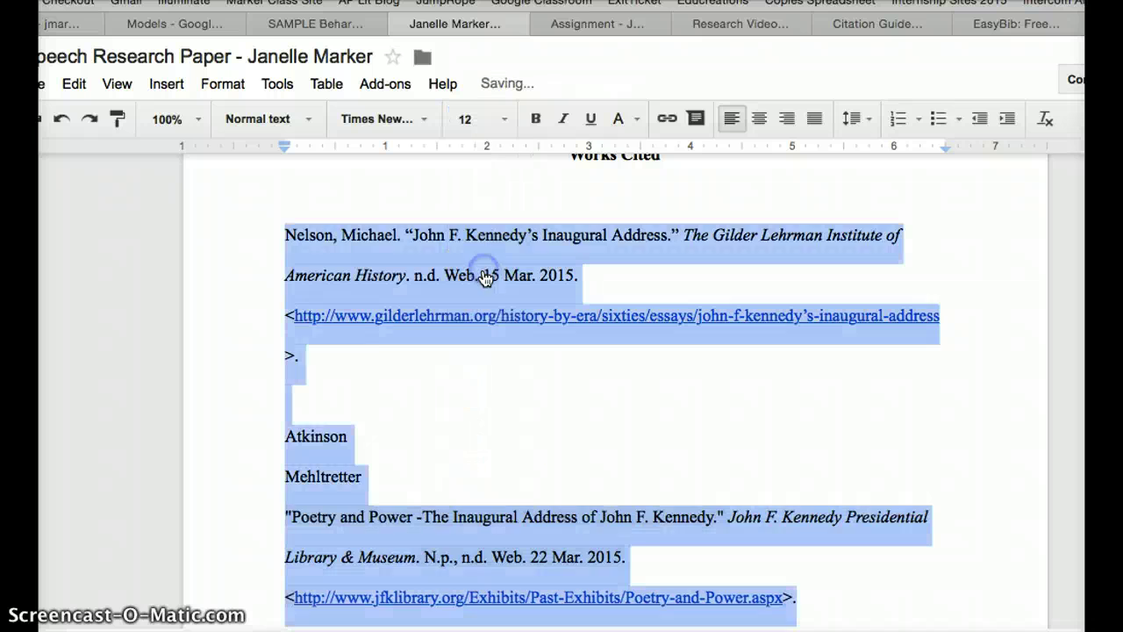
left_click(564, 458)
left_click(284, 516)
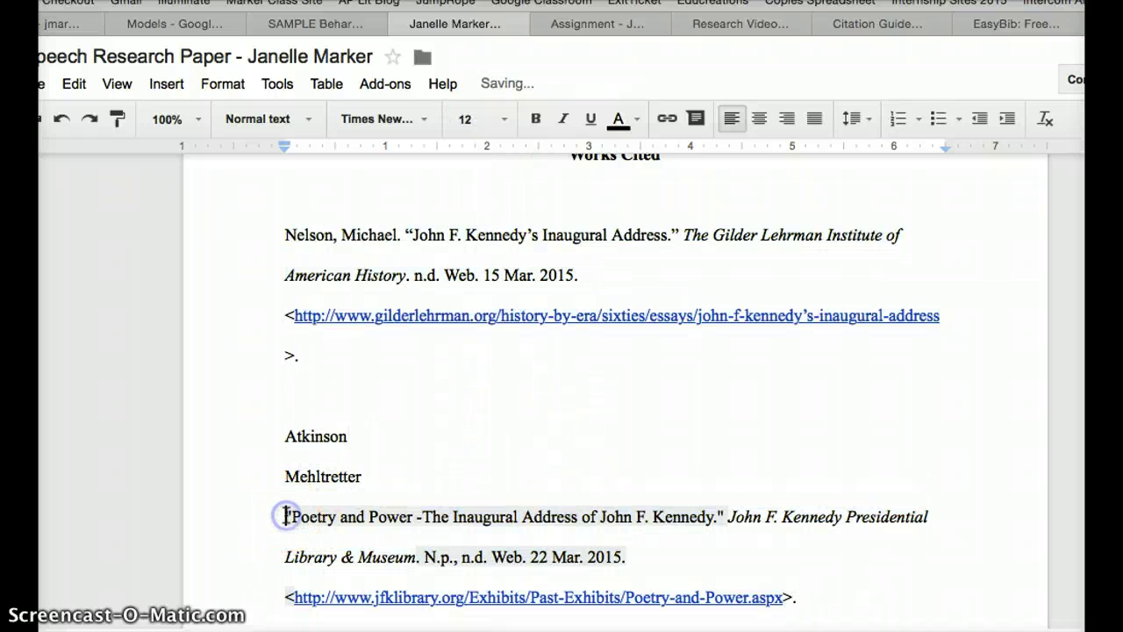
Insert a blank line above the Poetry and Power entry on the Works Cited page.
key("Return")
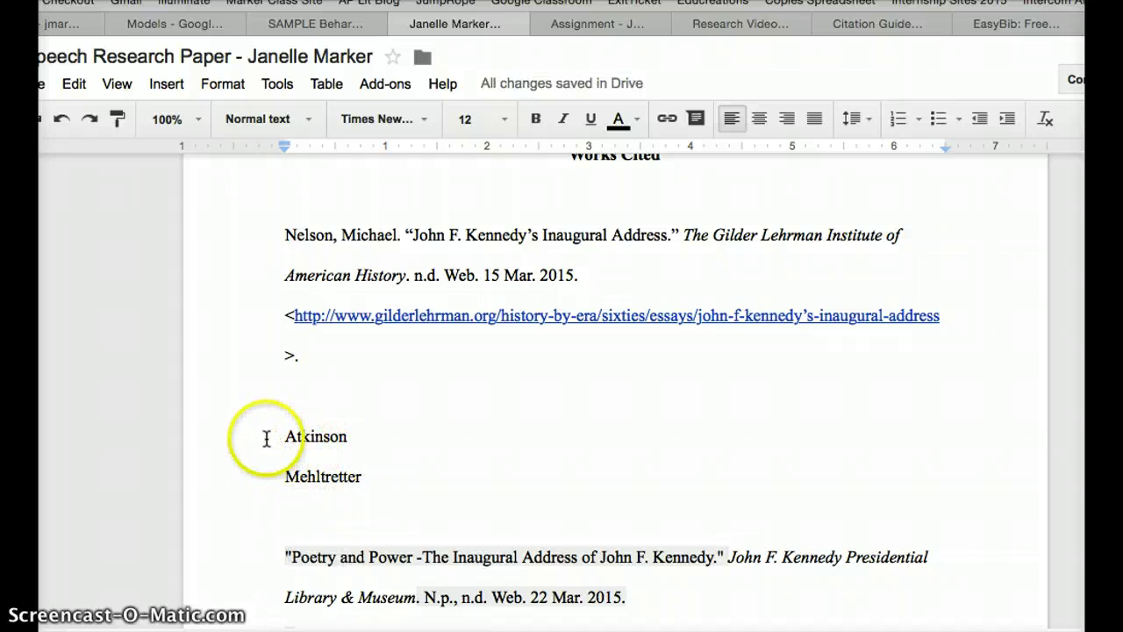
left_click_drag(266, 440, 345, 442)
double_click(324, 474)
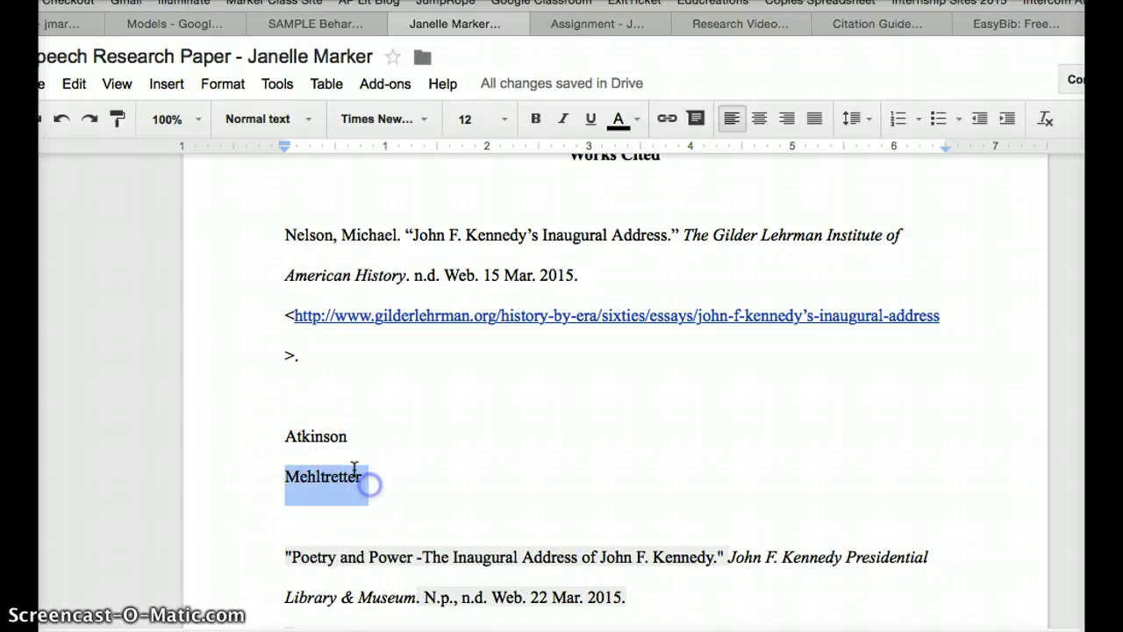
Compare the Works Cited entries with the Citation Guide's online source format, the EasyBib citation and the assignment's research table.
left_click(884, 23)
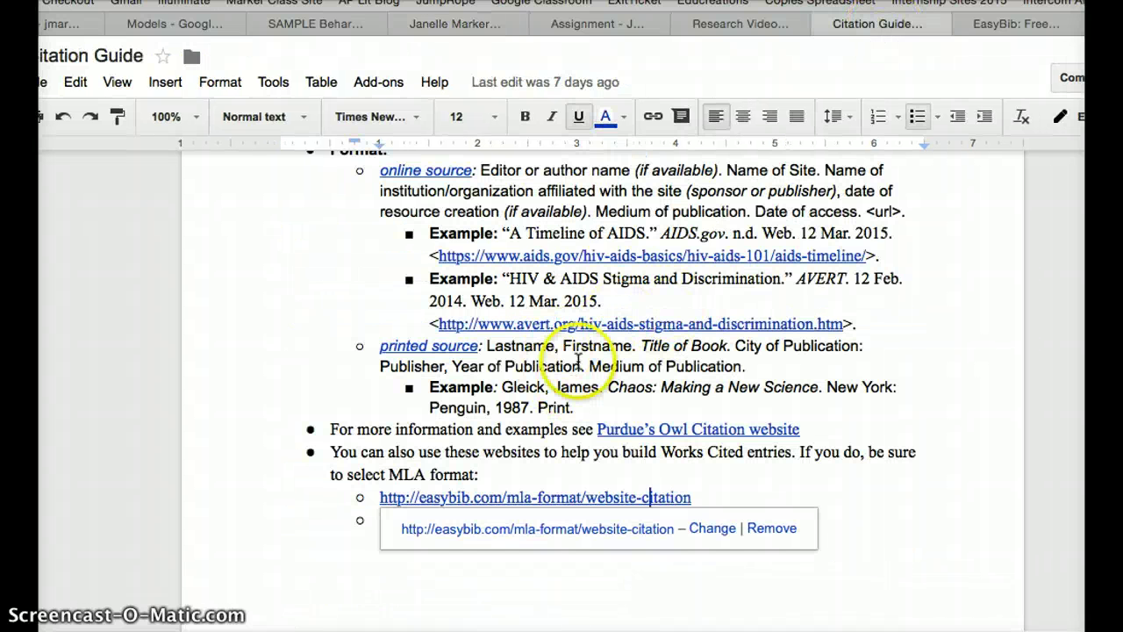
scroll(579, 359, "up", 3)
left_click_drag(481, 325, 623, 326)
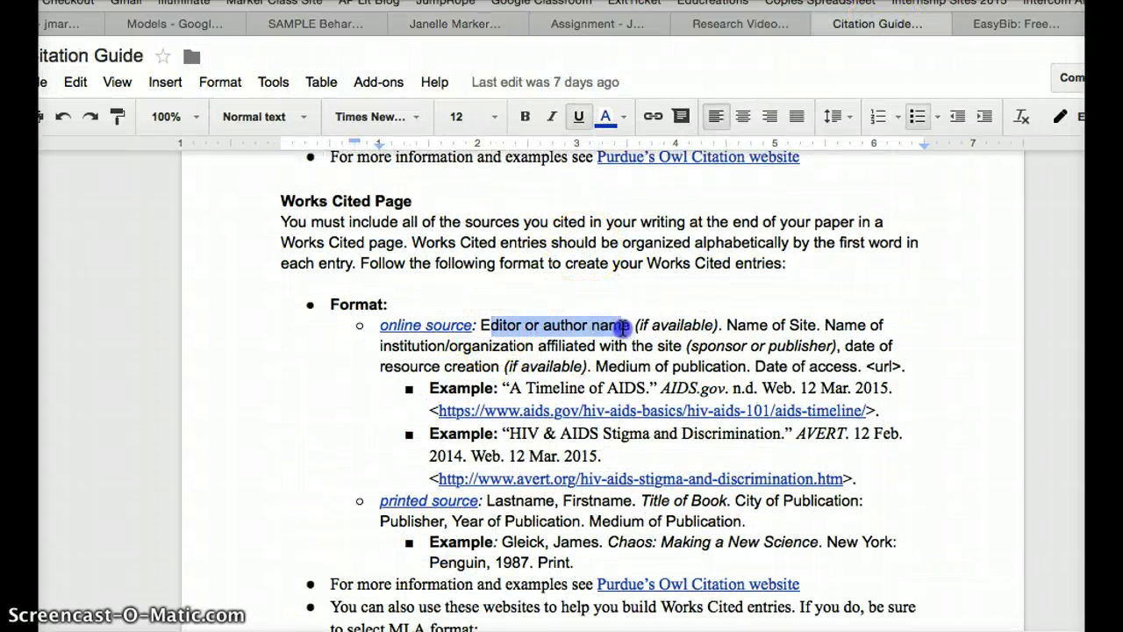
left_click_drag(727, 325, 788, 326)
scroll(848, 421, "down", 4)
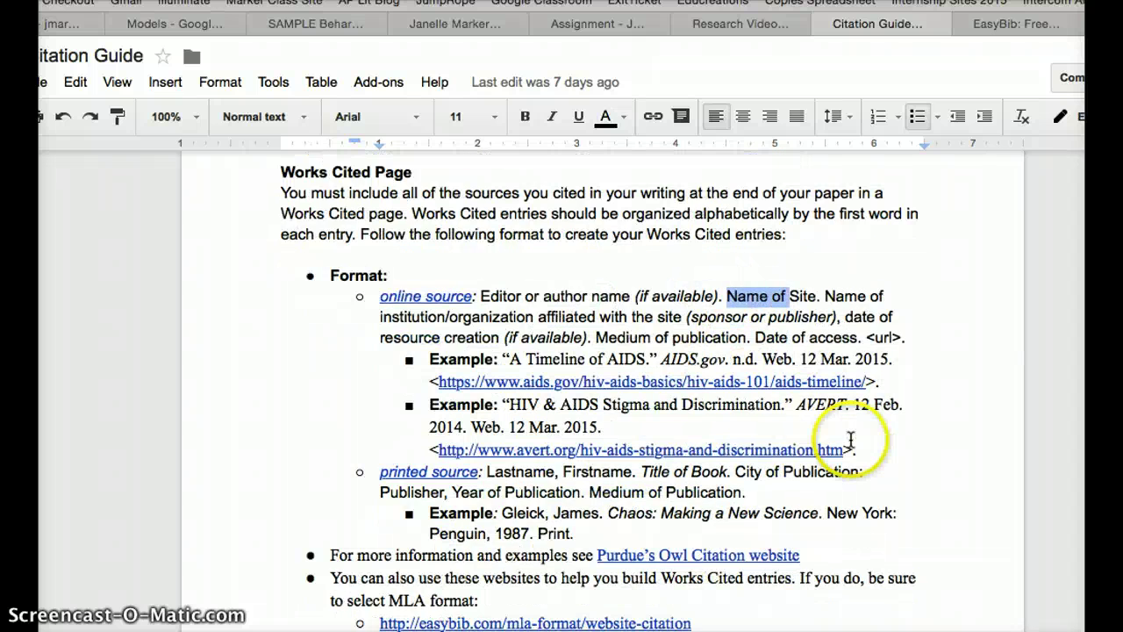
left_click(1025, 24)
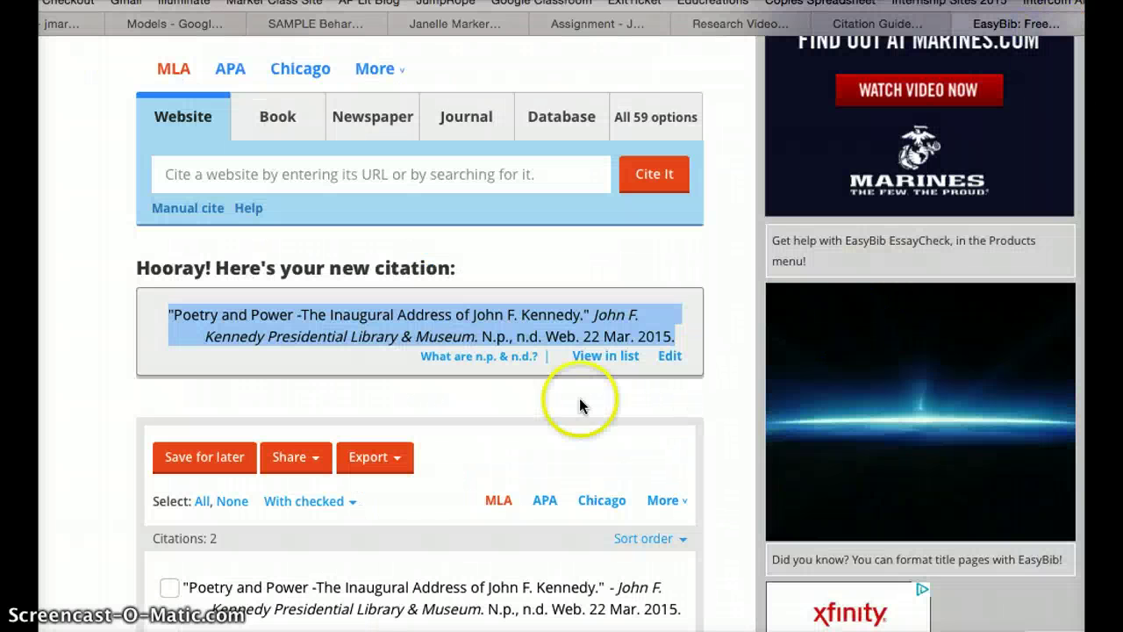
scroll(582, 404, "down", 2)
scroll(582, 402, "up", 1)
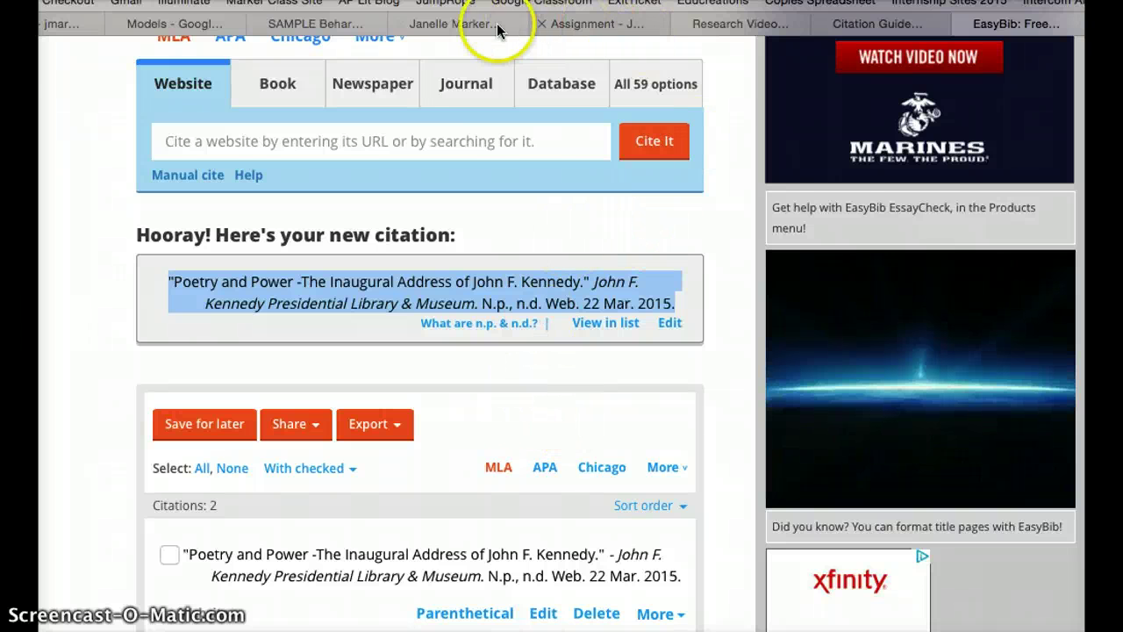
left_click(579, 24)
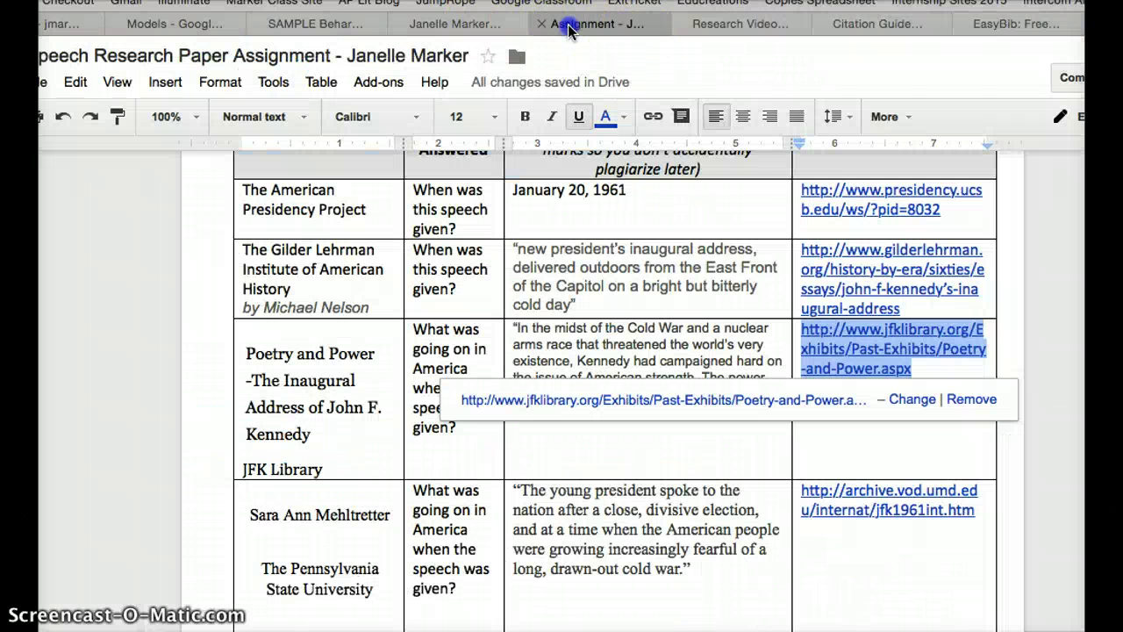
left_click(455, 23)
left_click(380, 385)
scroll(380, 384, "down", 1)
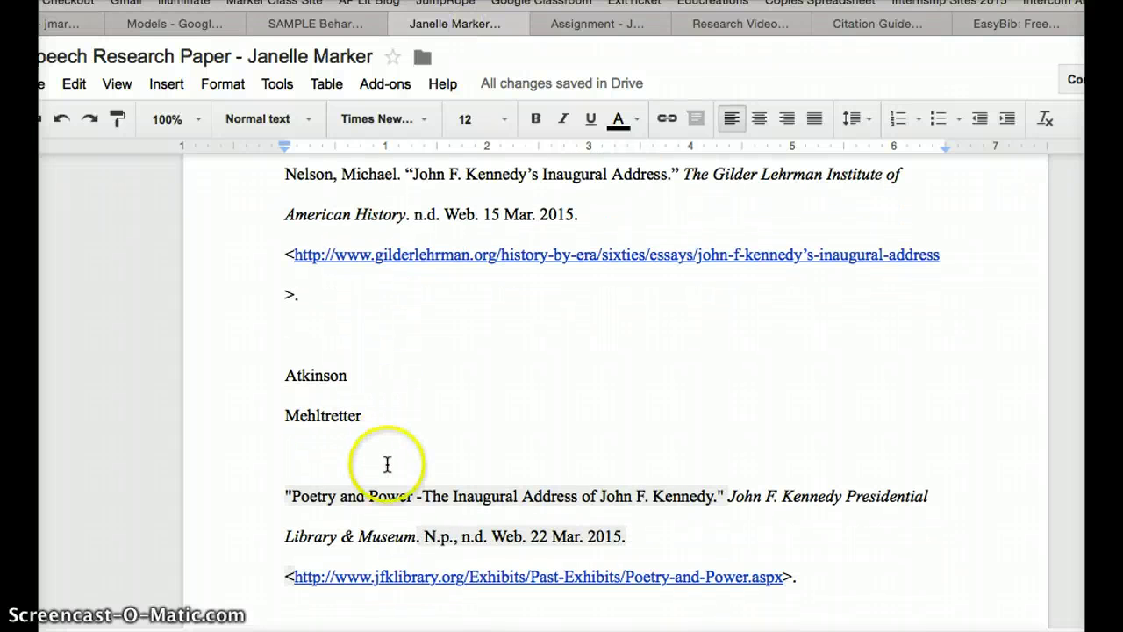
left_click_drag(285, 496, 817, 585)
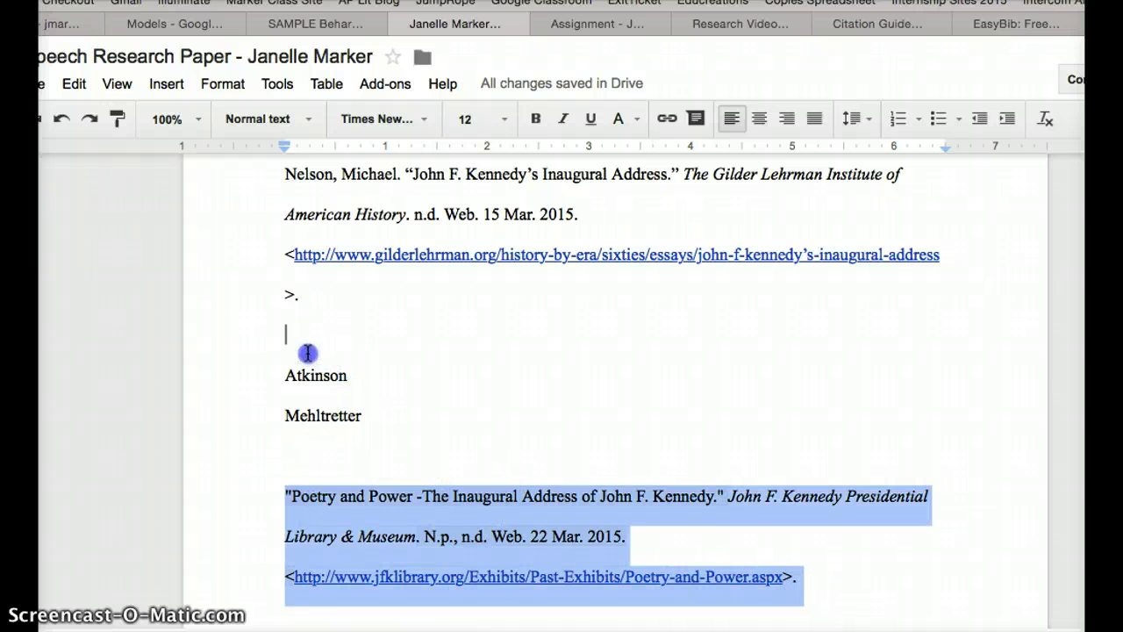
left_click(307, 352)
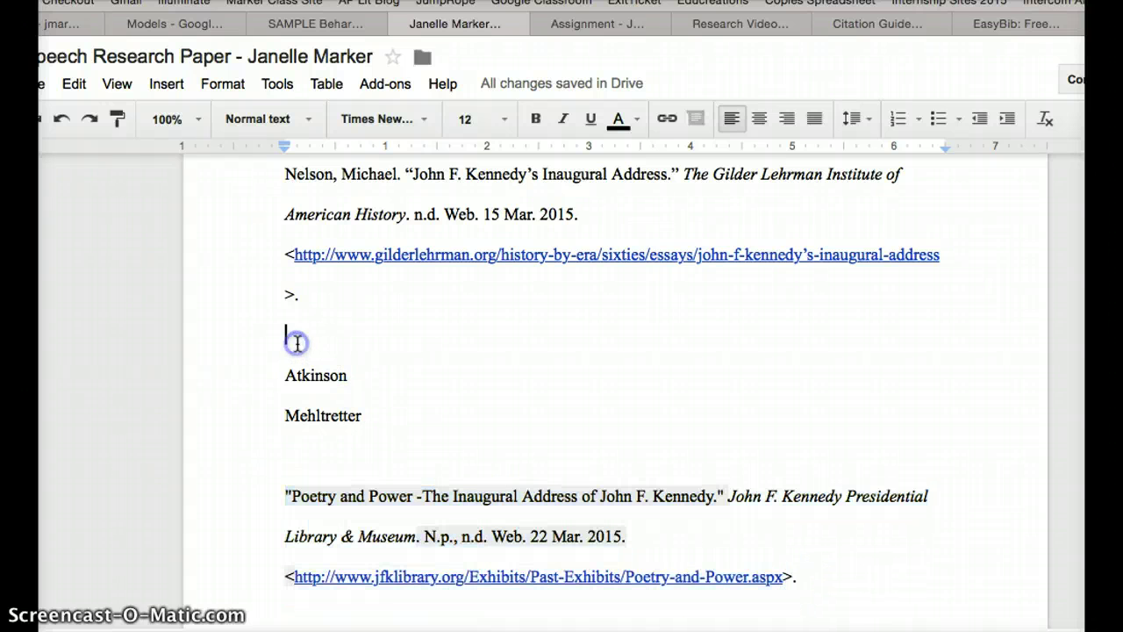
left_click(281, 492)
Move the first author-surname placeholder from below the Gilder Lehrman entry to its own line as the first Works Cited entry.
left_click_drag(376, 389, 278, 383)
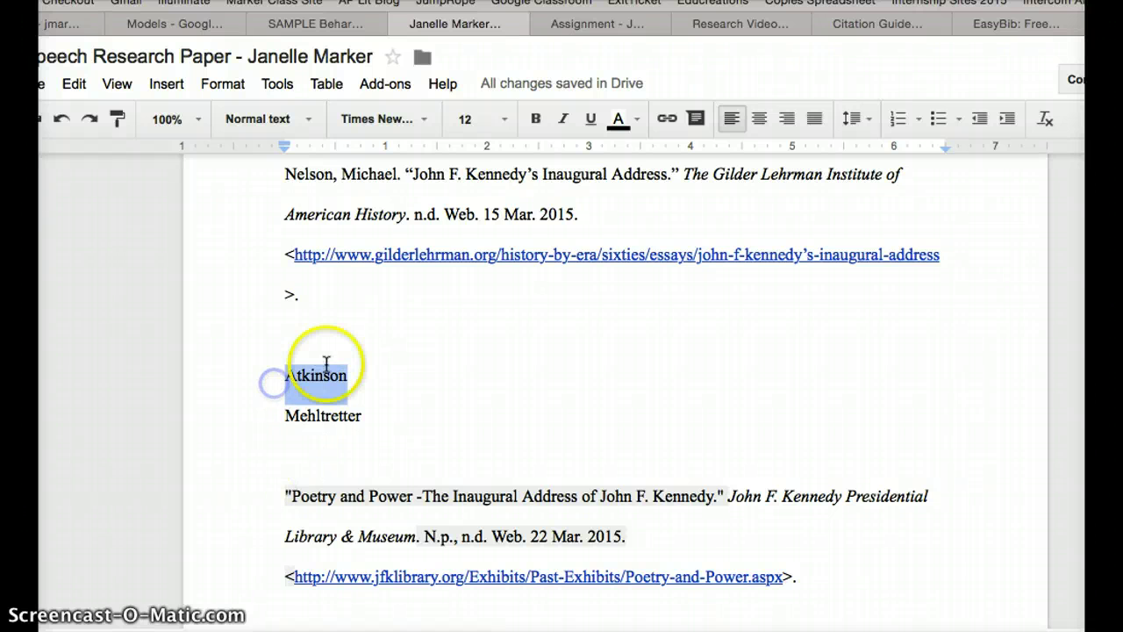
scroll(326, 363, "up", 2)
left_click_drag(263, 292, 269, 271)
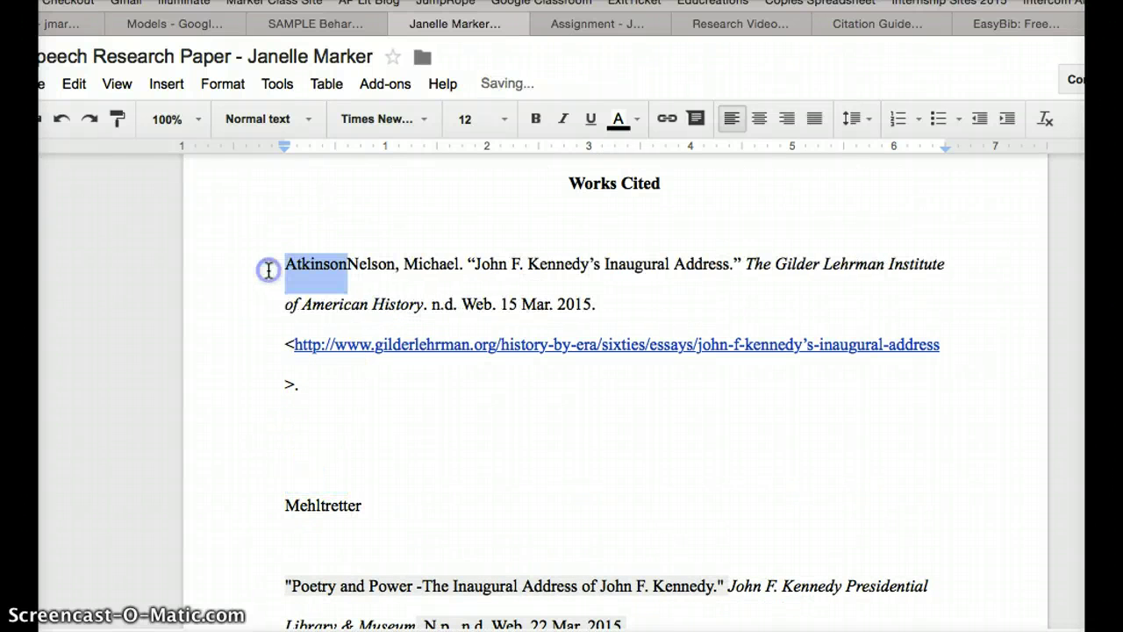
left_click(349, 264)
key("Return")
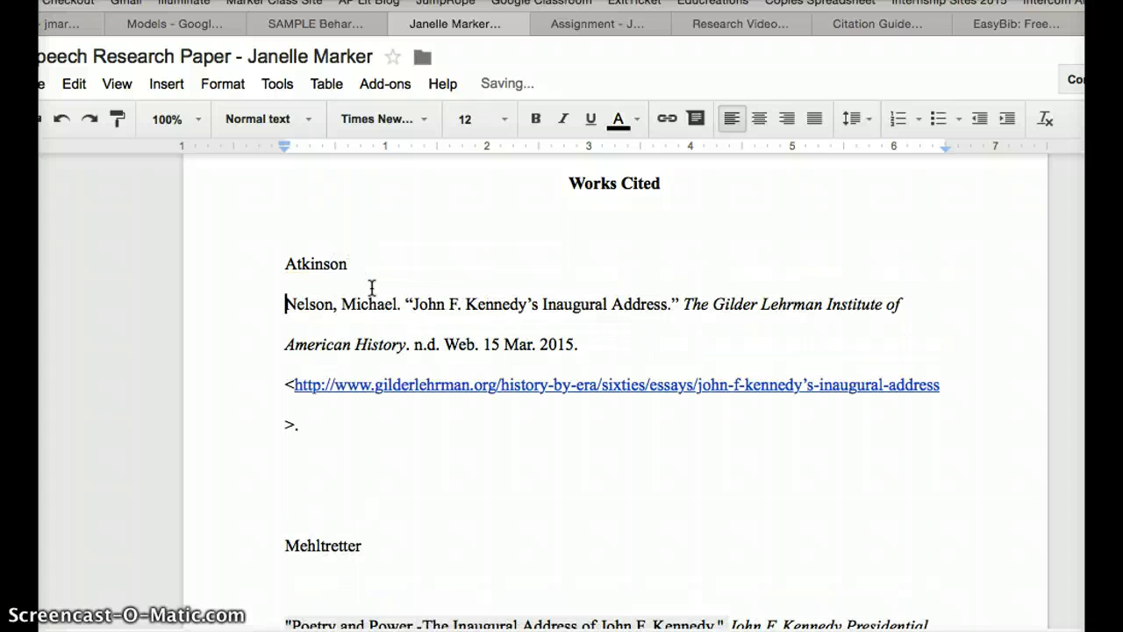
Move the remaining author-surname placeholder to its own line directly above the Gilder Lehrman entry, keeping the entries in alphabetical order.
scroll(307, 579, "down", 2)
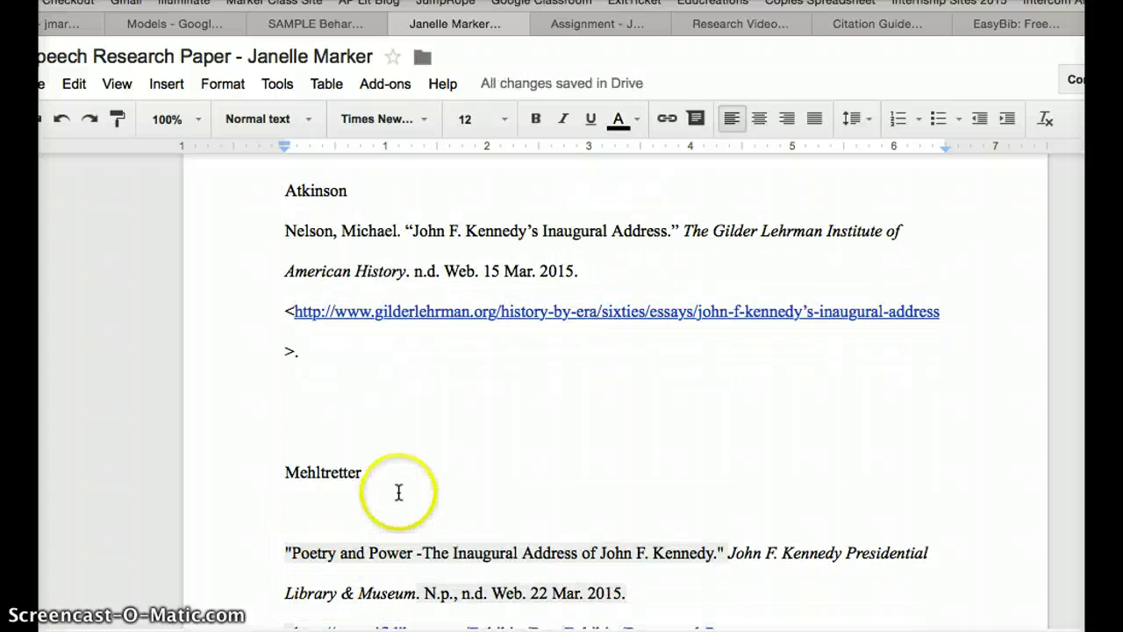
left_click(361, 471)
left_click_drag(360, 471, 294, 474)
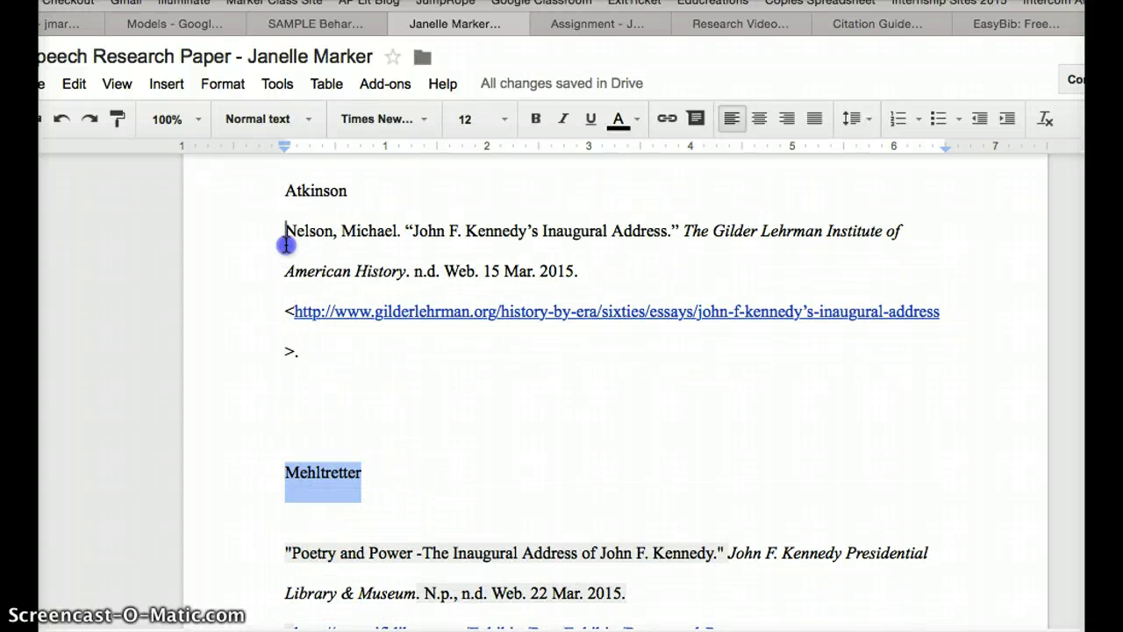
left_click_drag(286, 245, 285, 243)
left_click(362, 231)
key("Return")
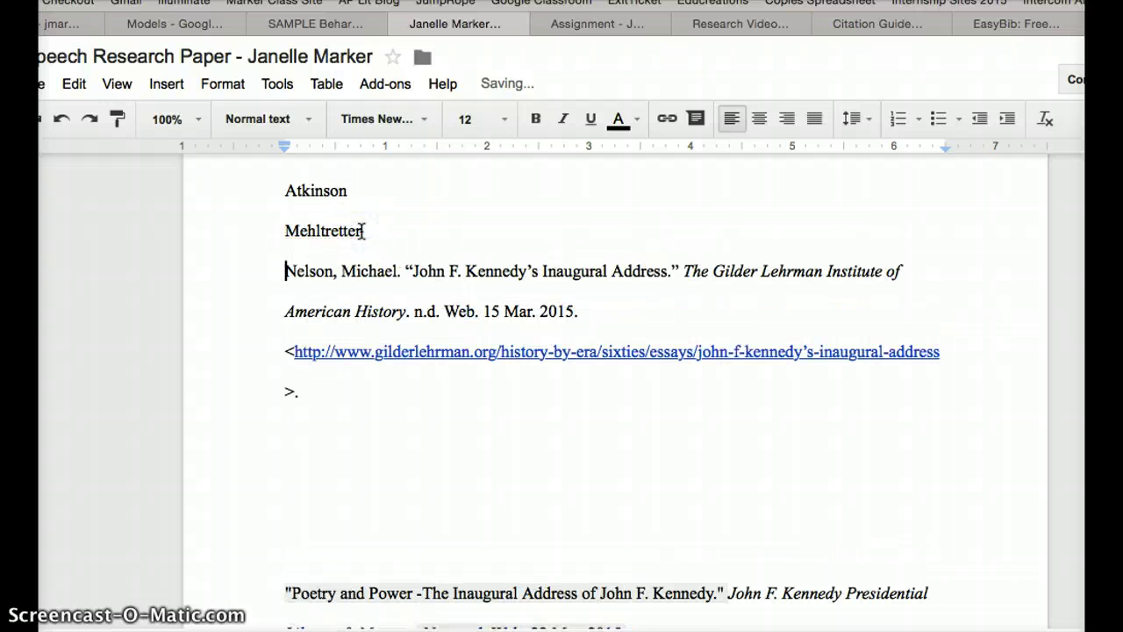
Reduce the gap between the Gilder Lehrman and Poetry and Power entries to a single blank line.
scroll(351, 430, "down", 2)
left_click(286, 482)
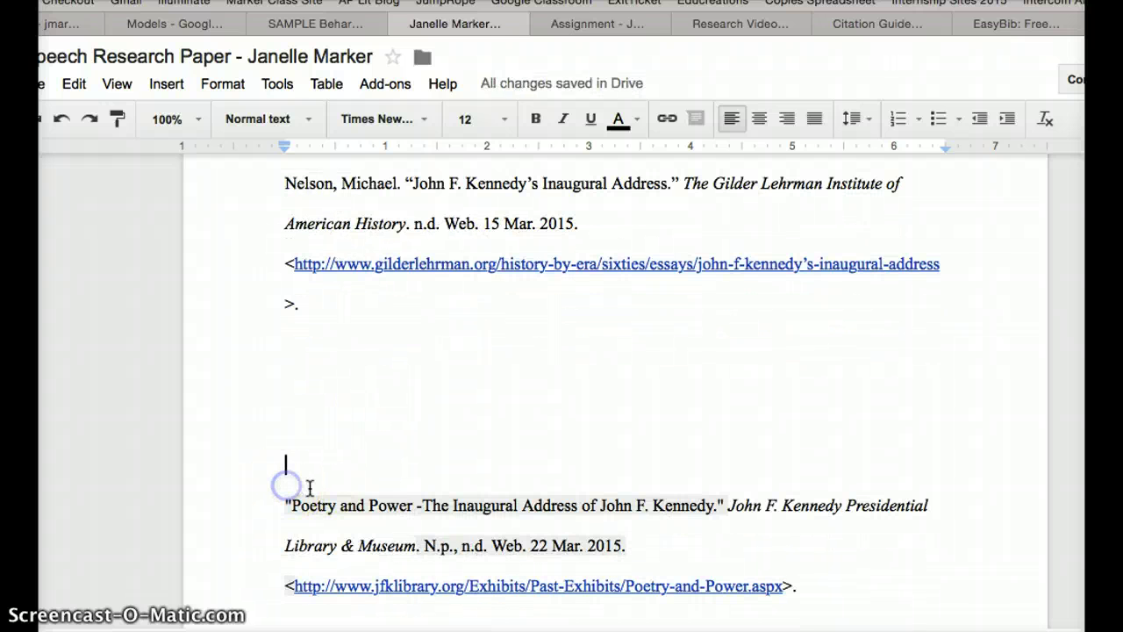
key("BackSpace")
key("BackSpace")
key("BackSpace")
key("BackSpace")
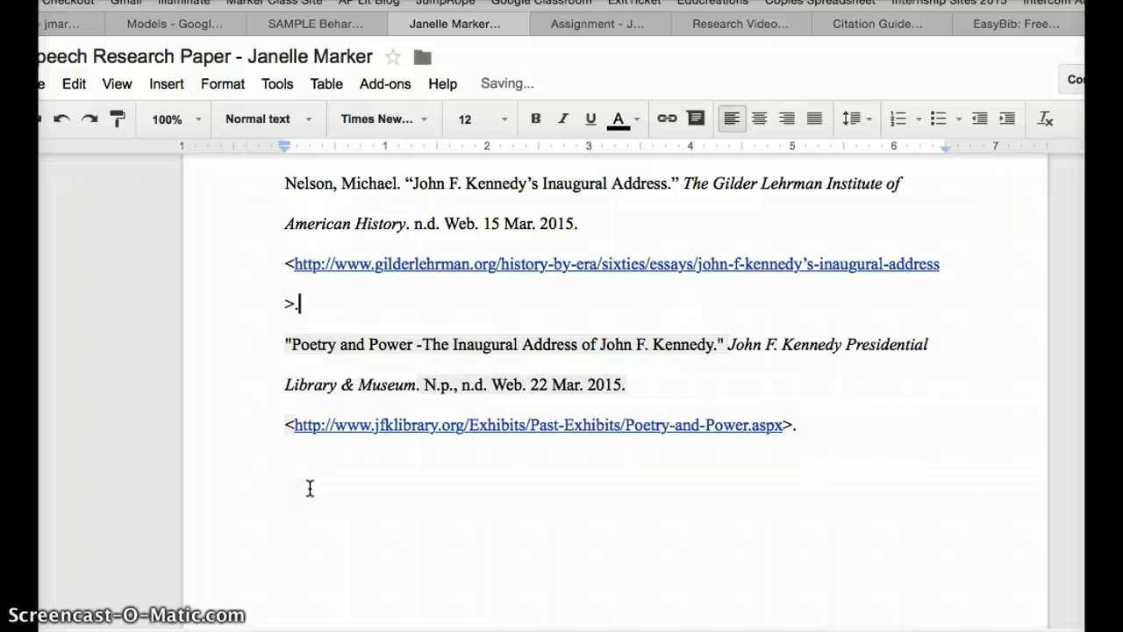
key("Return")
Insert one blank line above the Gilder Lehrman entry and one between the two author-surname placeholders.
scroll(281, 414, "up", 2)
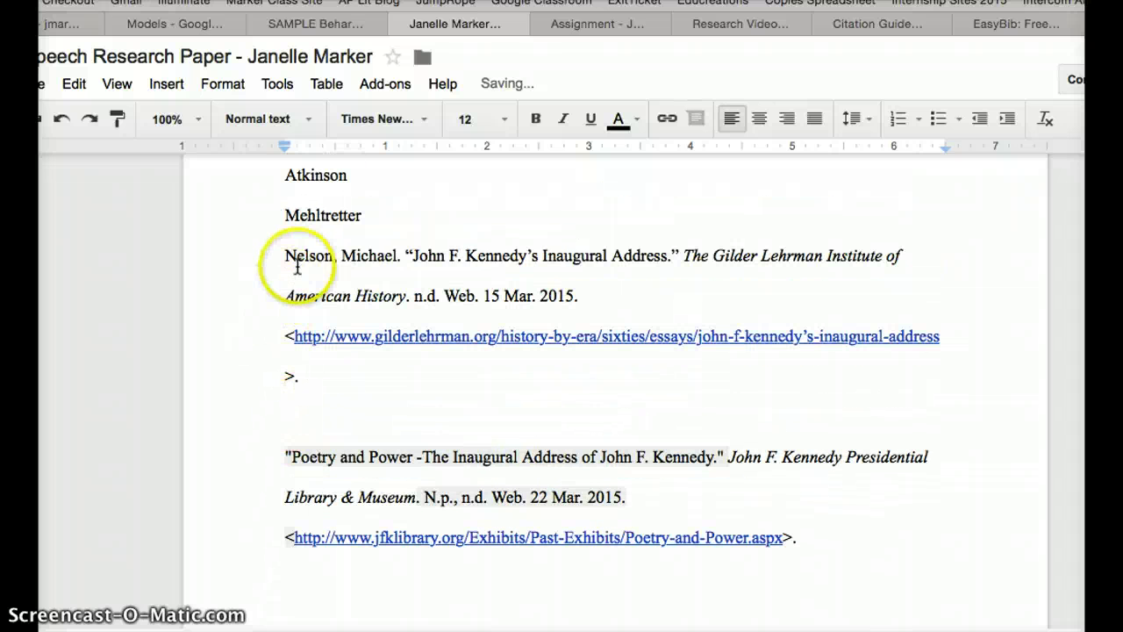
left_click(281, 256)
key("Return")
left_click(283, 195)
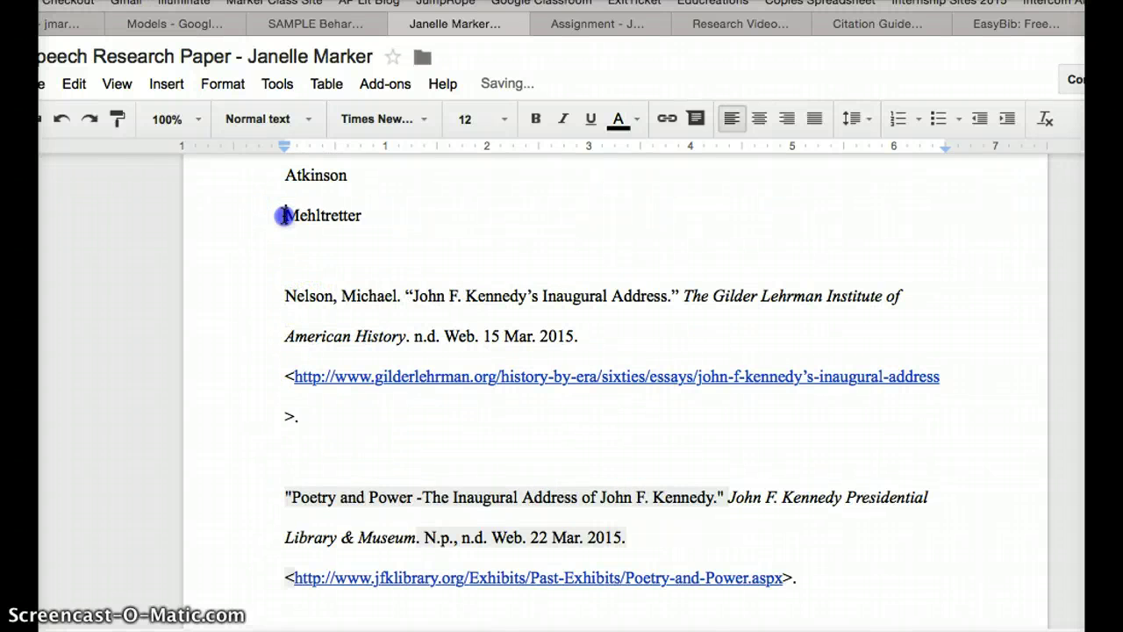
key("Return")
scroll(406, 311, "up", 1)
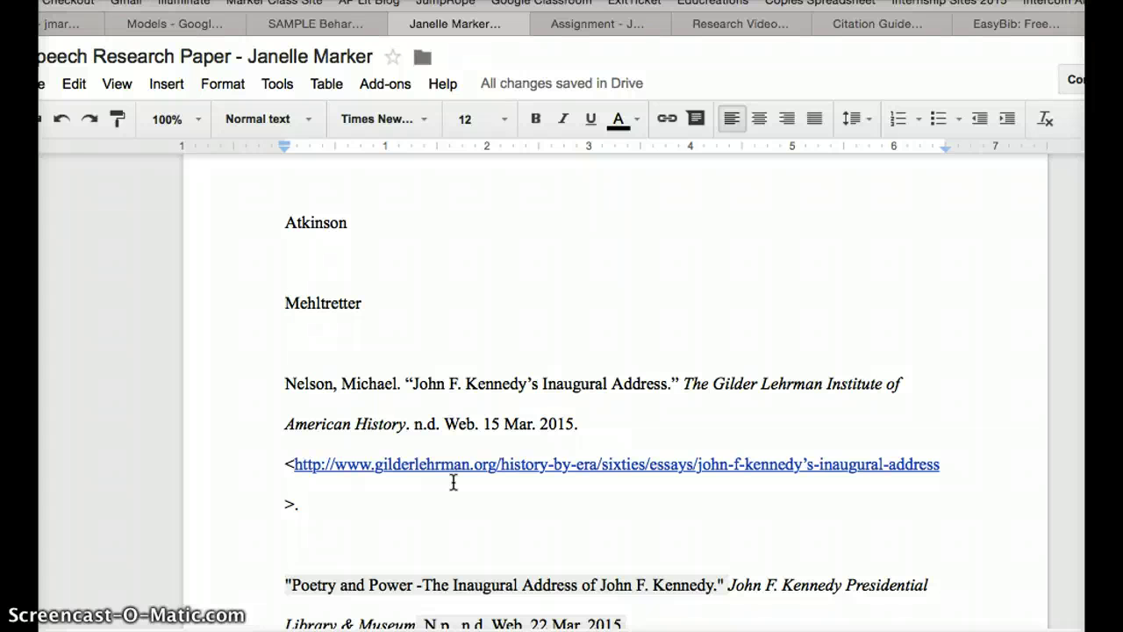
Check the Citation Guide's Works Cited examples and recommended citation websites, and return to the paper's Works Cited heading.
left_click(865, 24)
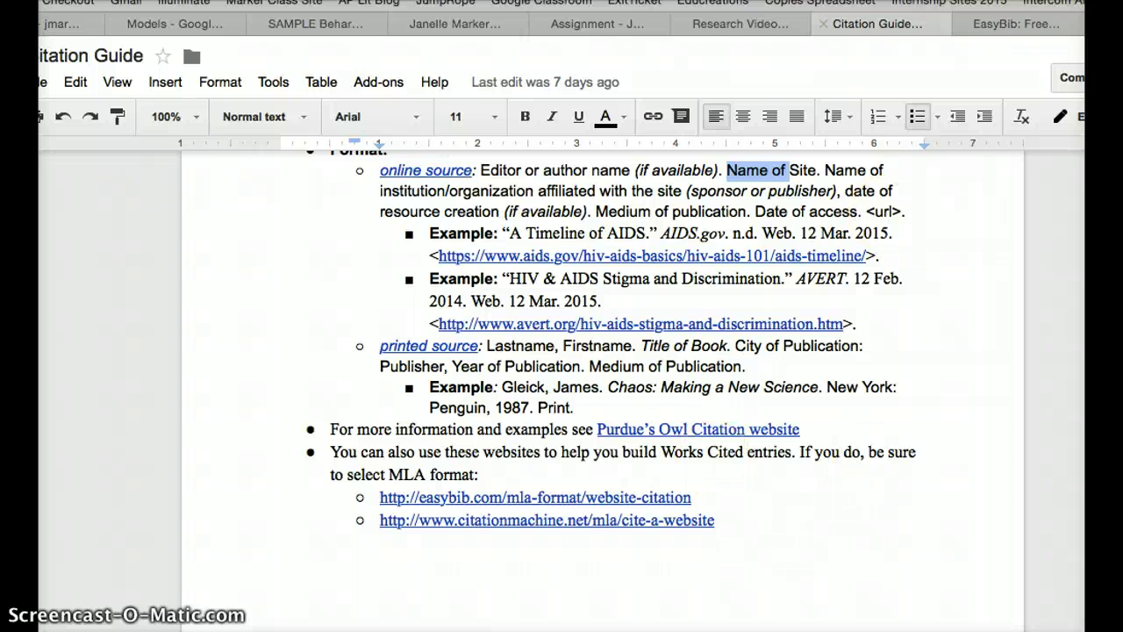
left_click(446, 32)
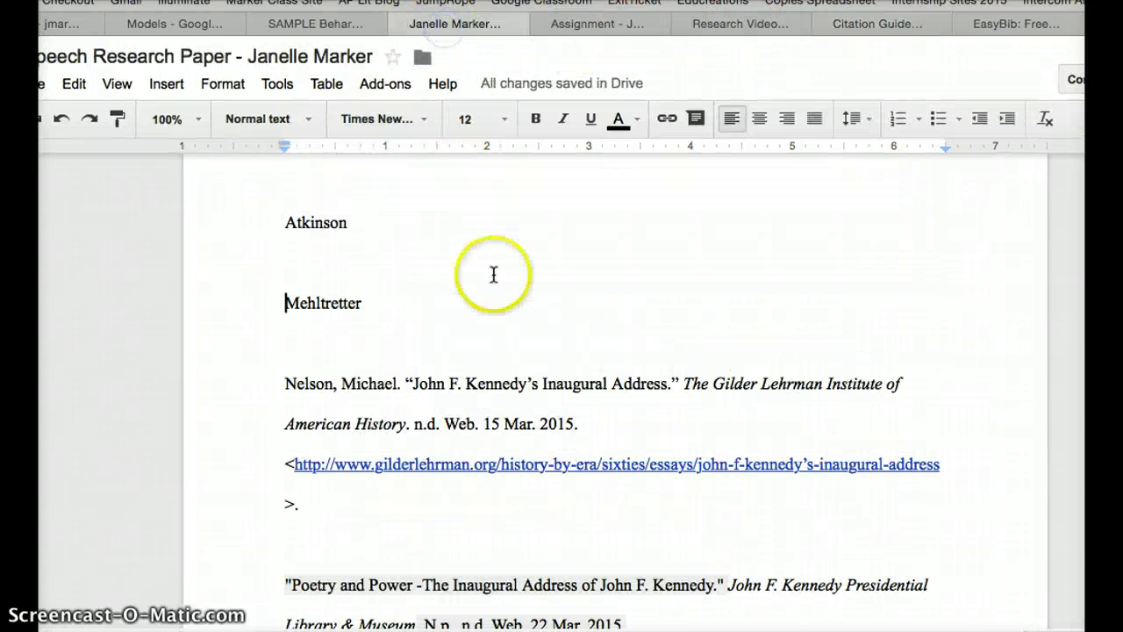
scroll(494, 271, "up", 2)
scroll(493, 275, "down", 1)
scroll(494, 276, "up", 3)
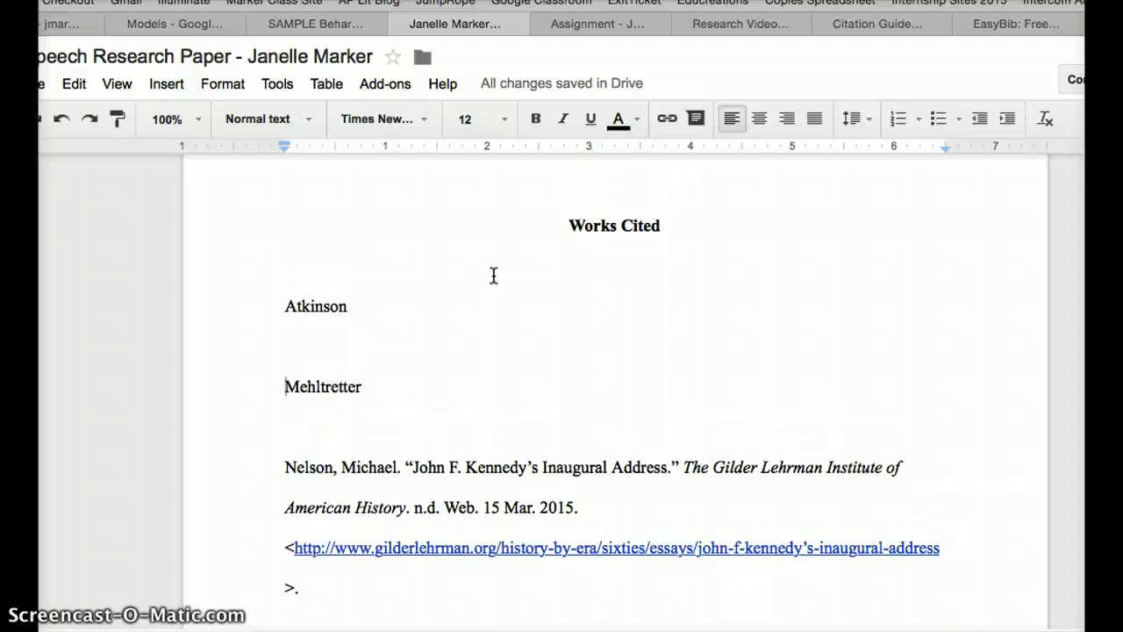